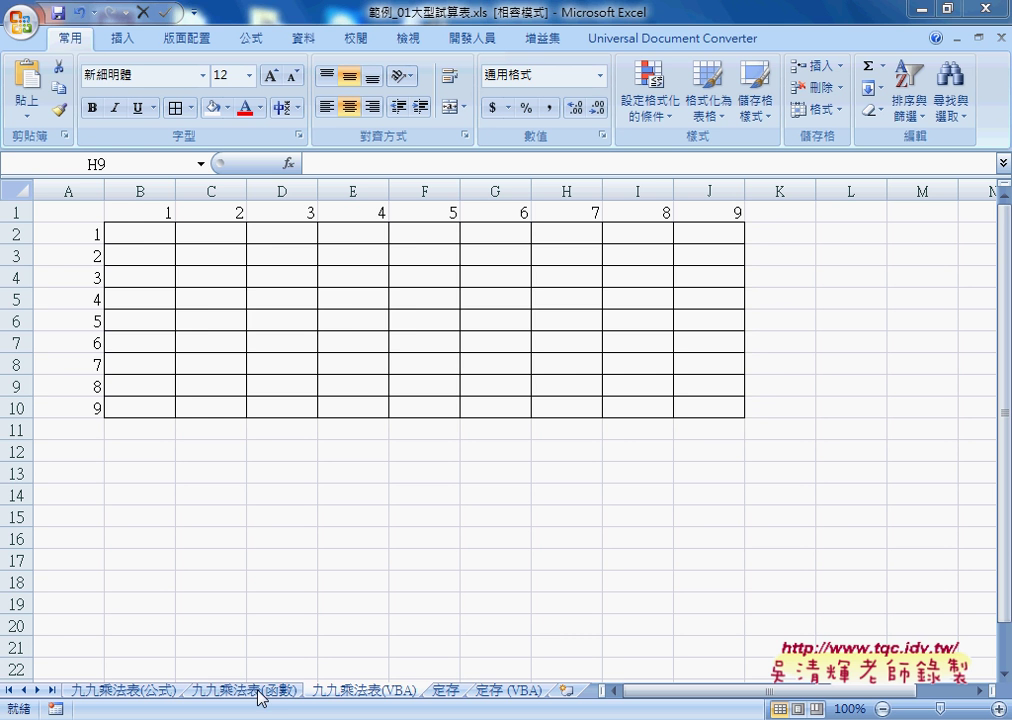
# - Compare with the 九九乘法表(函數) sheet, then return to 九九乘法表(VBA) with B2 selected and Developer tools showing
pyautogui.click(258, 690)
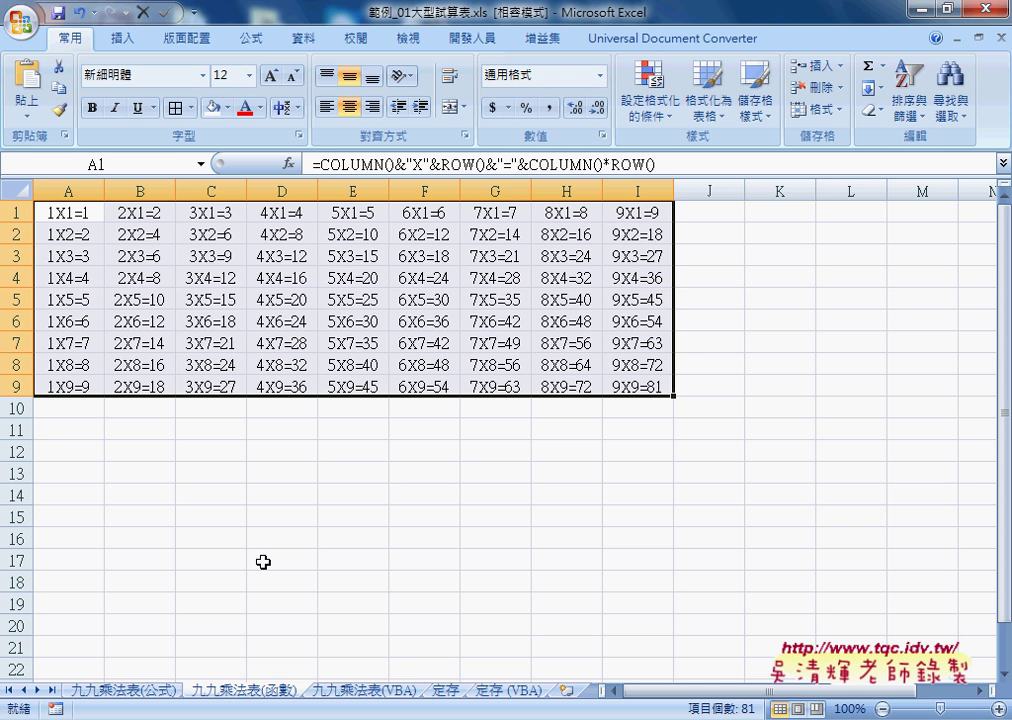
pyautogui.click(354, 690)
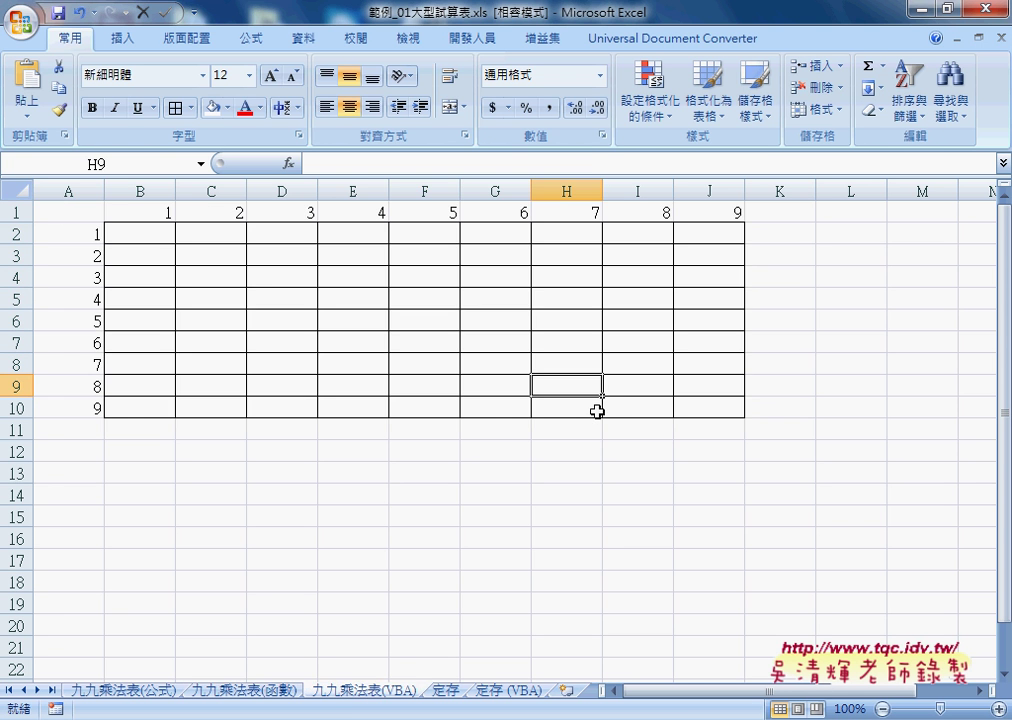
pyautogui.click(142, 233)
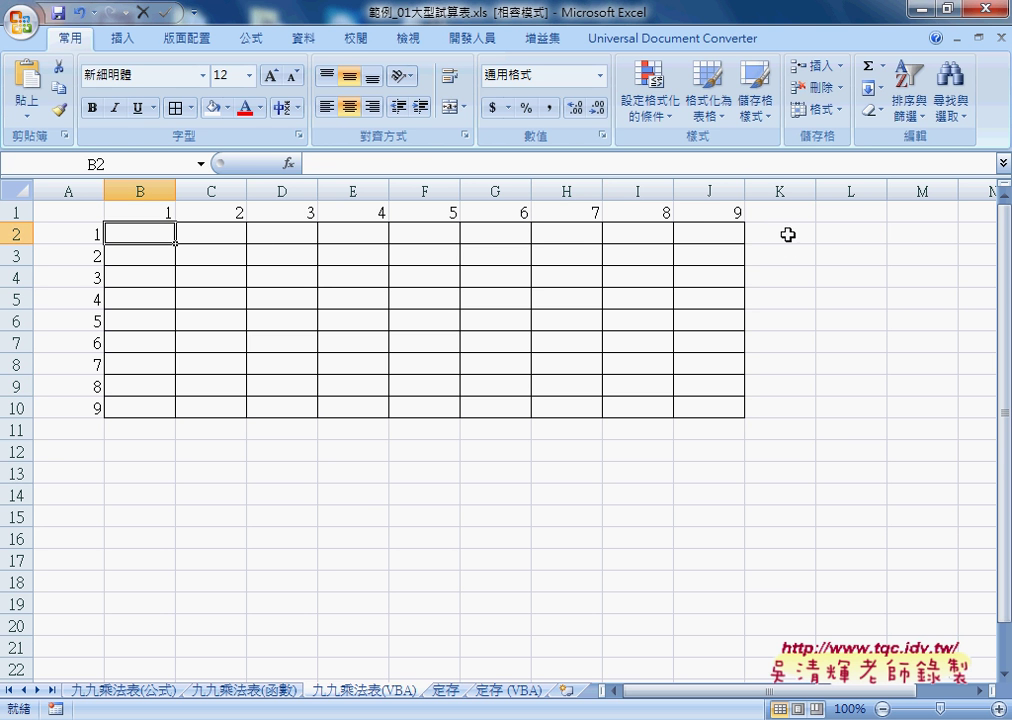
pyautogui.click(462, 42)
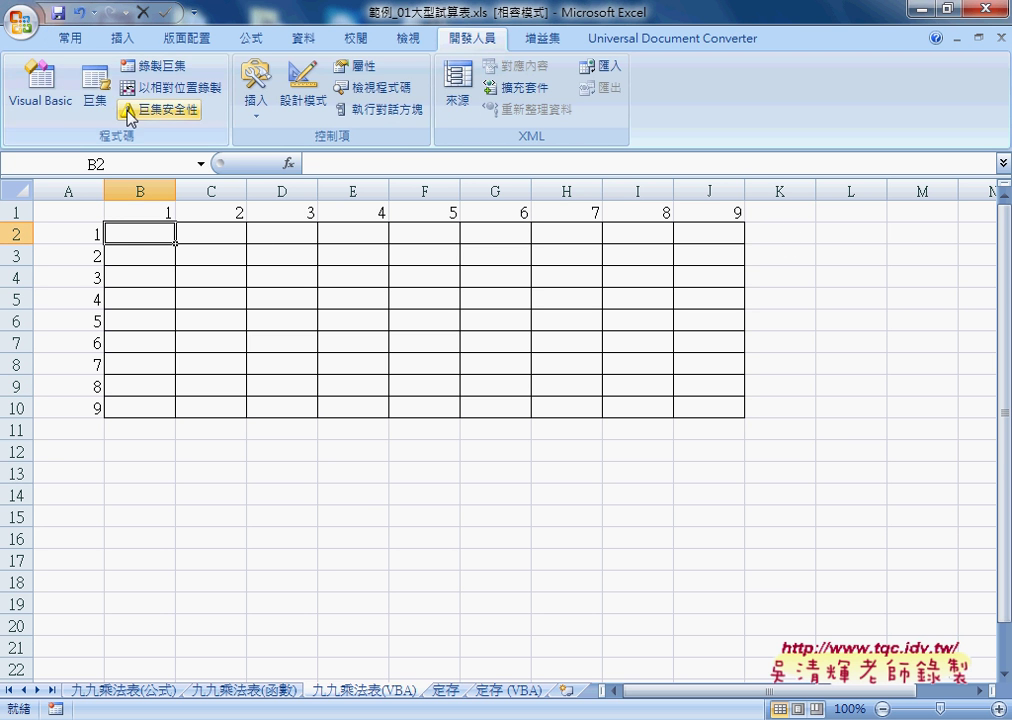
# - Add a form button over K2:L3 that runs the 九九乘法表 macro and is captioned 九九乘法表
pyautogui.click(256, 98)
pyautogui.click(256, 164)
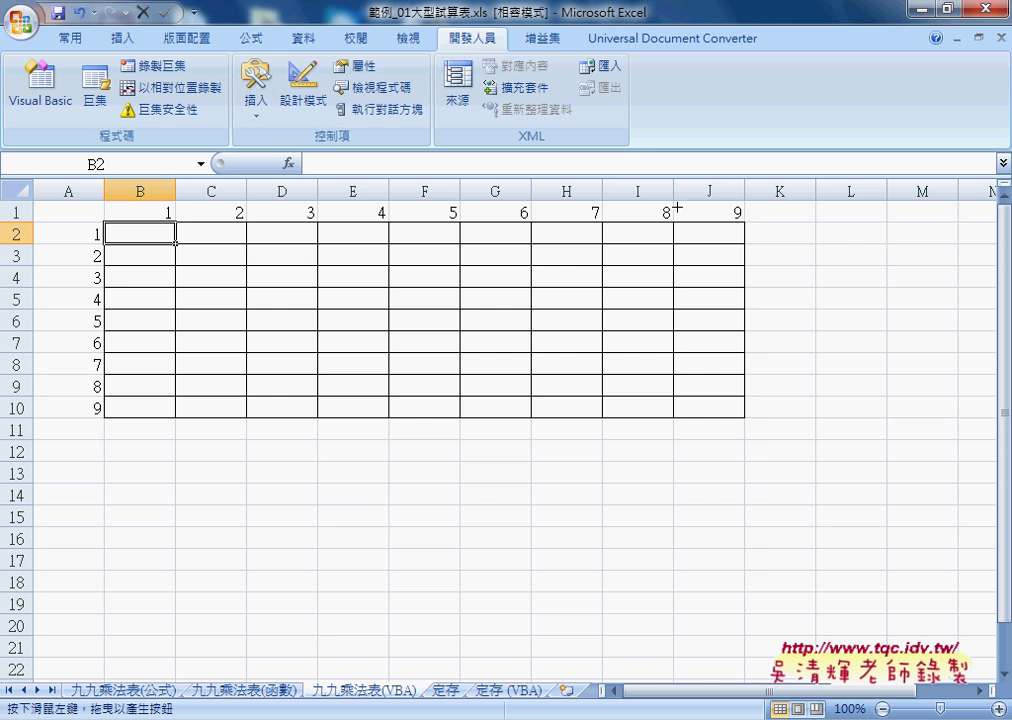
pyautogui.moveTo(773, 218); pyautogui.dragTo(901, 251)
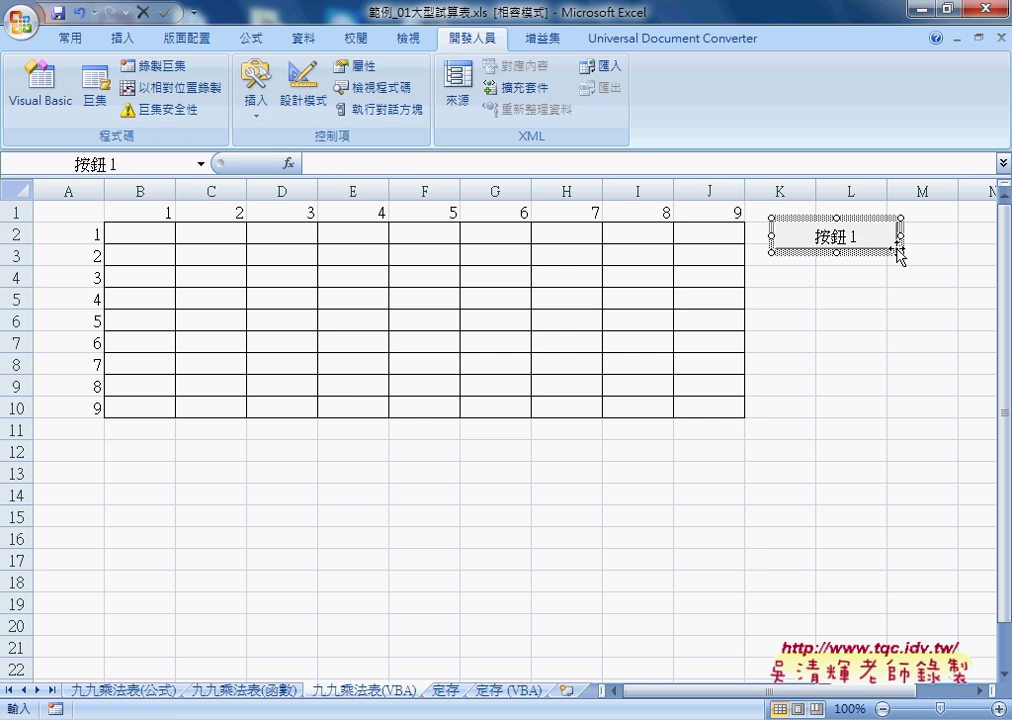
pyautogui.click(390, 370)
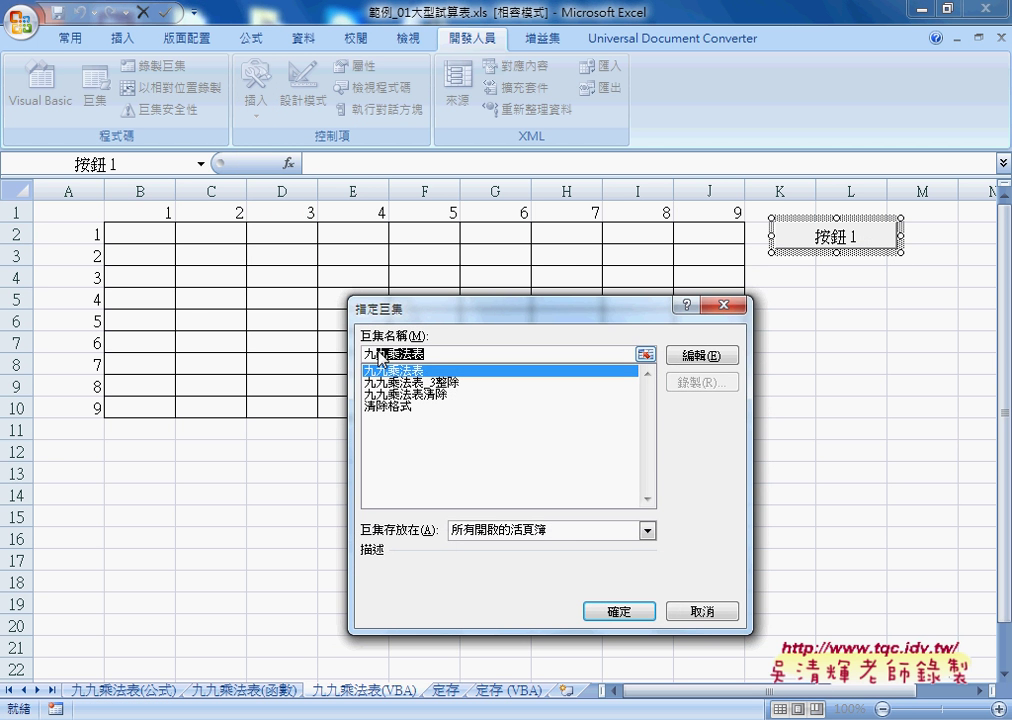
pyautogui.rightClick(376, 354)
pyautogui.click(410, 388)
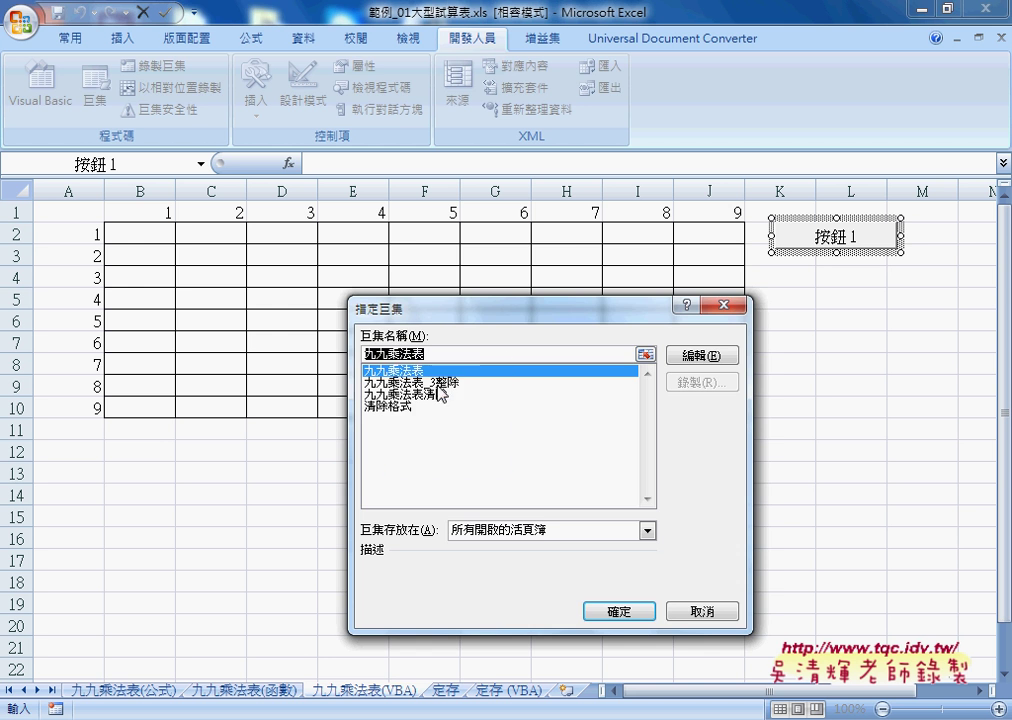
pyautogui.click(619, 611)
pyautogui.moveTo(779, 237); pyautogui.dragTo(887, 238)
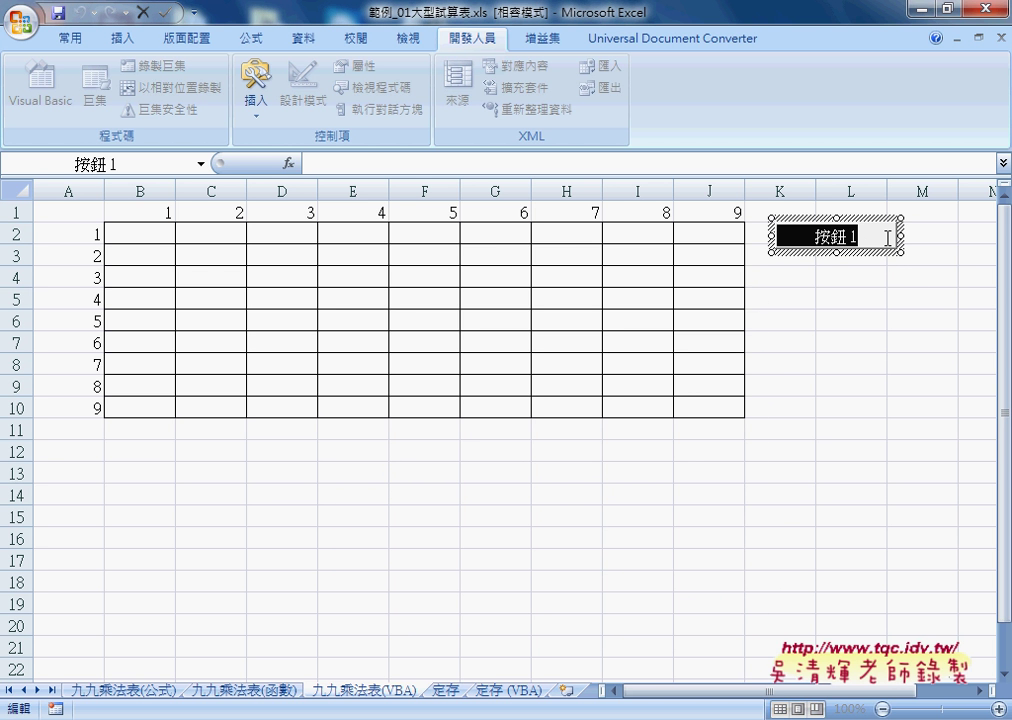
pyautogui.hotkey('ctrl', 'v')
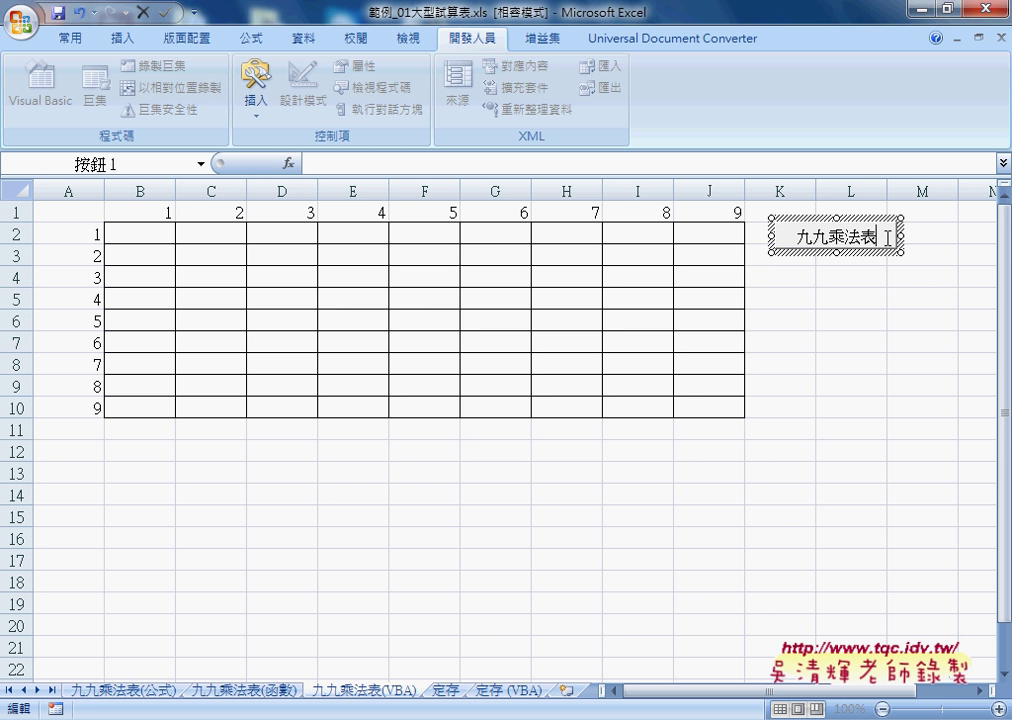
# - Add a second button below it that runs 九九乘法表清除 and is captioned 清除
pyautogui.click(256, 100)
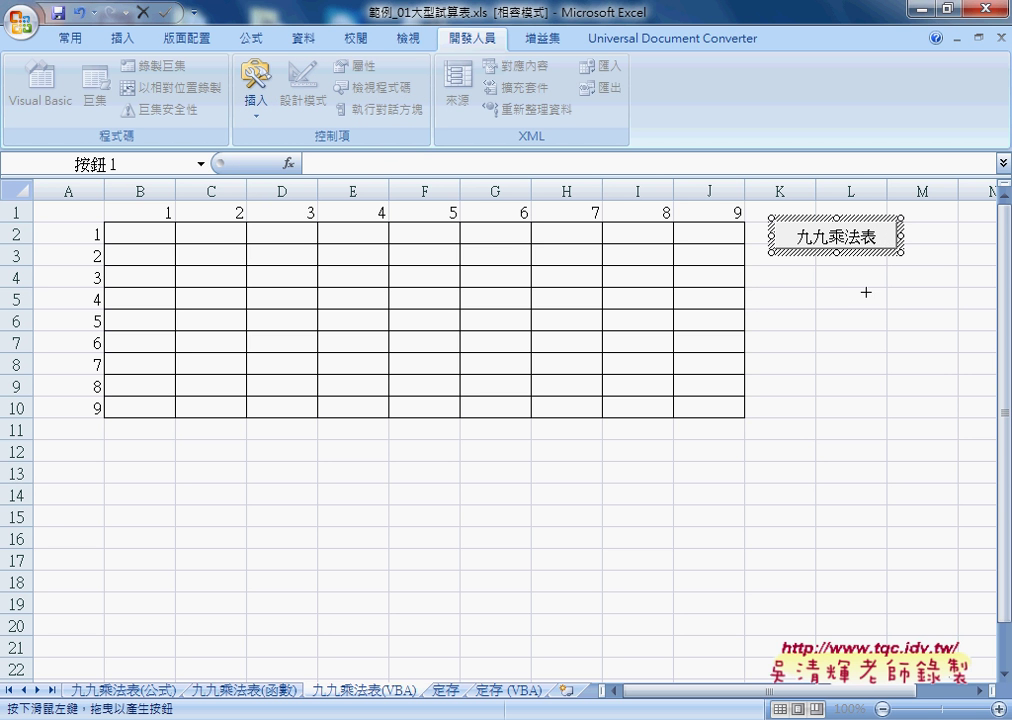
pyautogui.moveTo(771, 259); pyautogui.dragTo(903, 295)
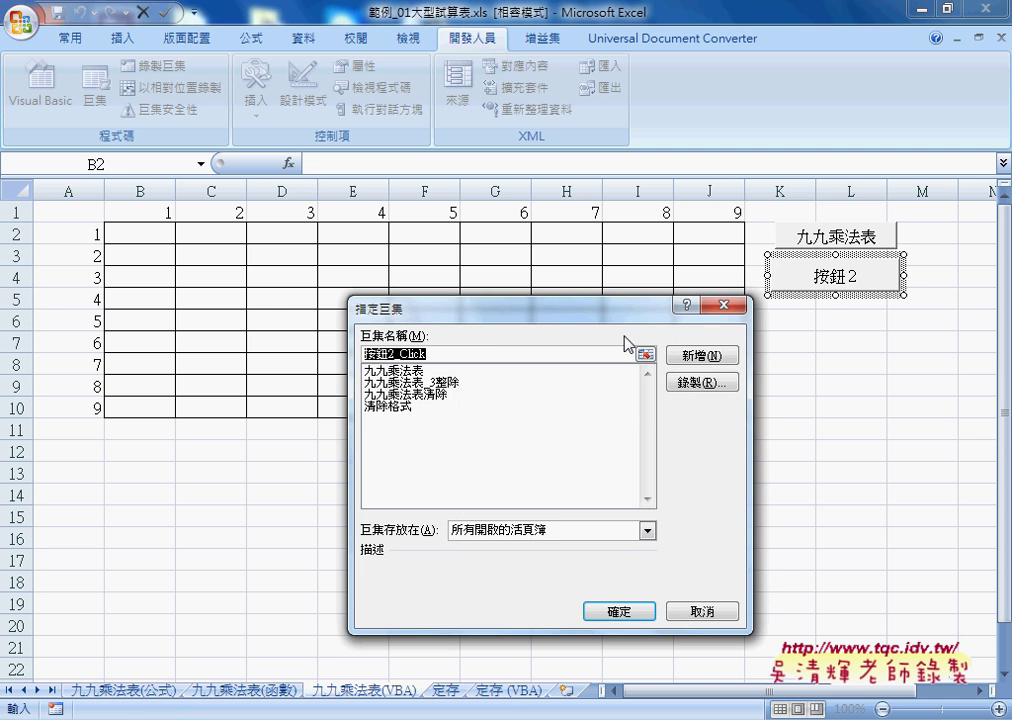
pyautogui.click(452, 383)
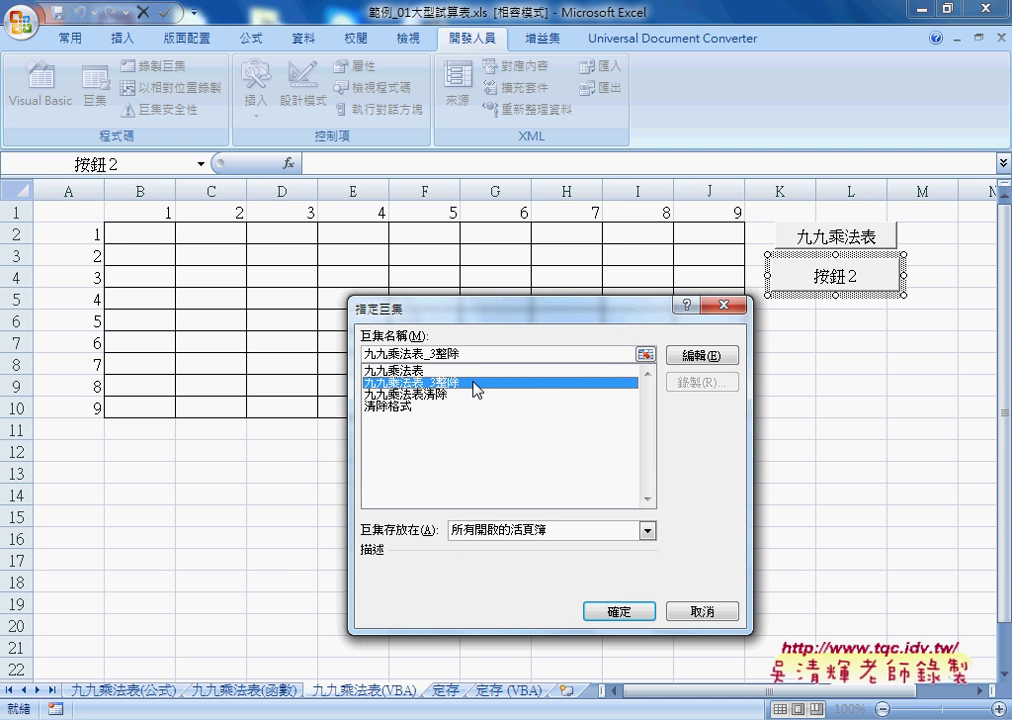
pyautogui.click(455, 394)
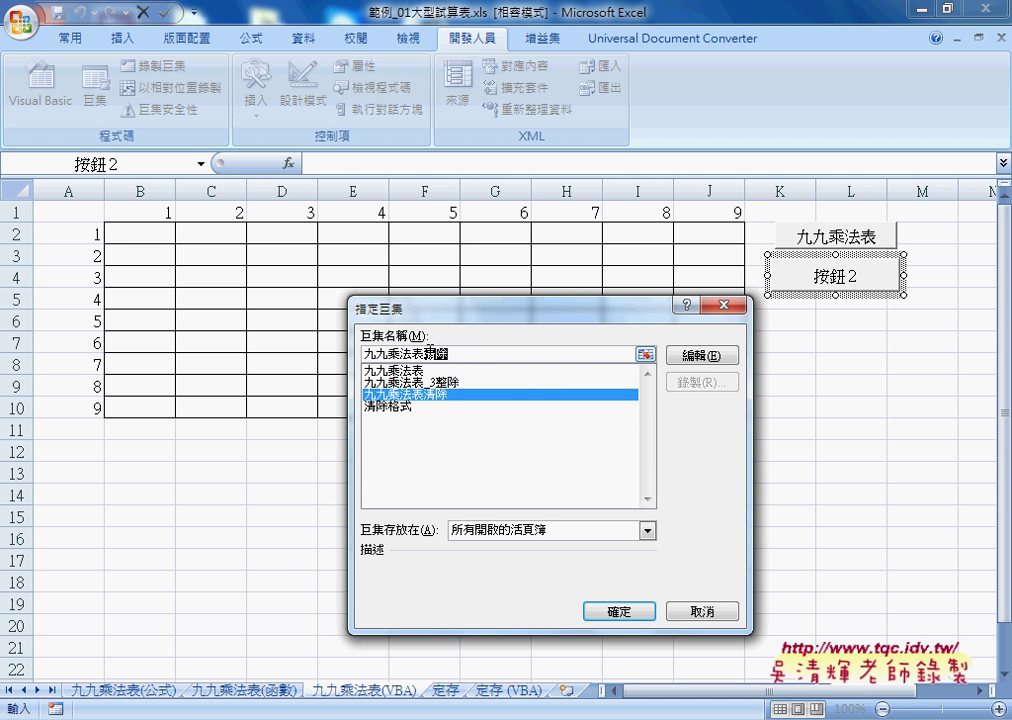
pyautogui.rightClick(438, 355)
pyautogui.click(470, 387)
pyautogui.click(645, 610)
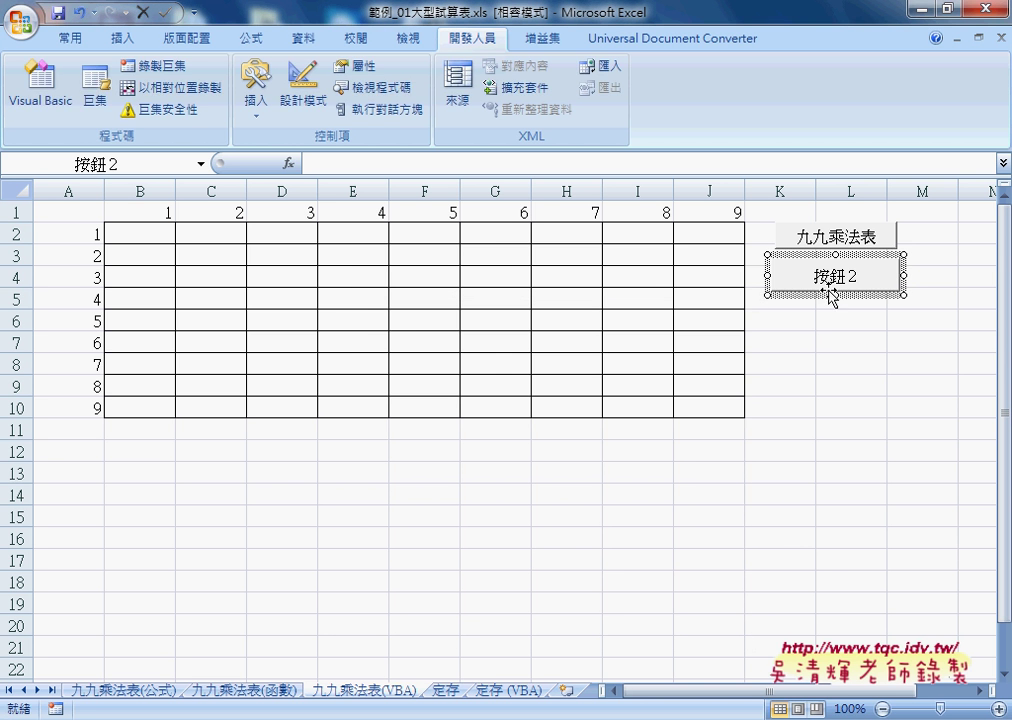
pyautogui.tripleClick(829, 272)
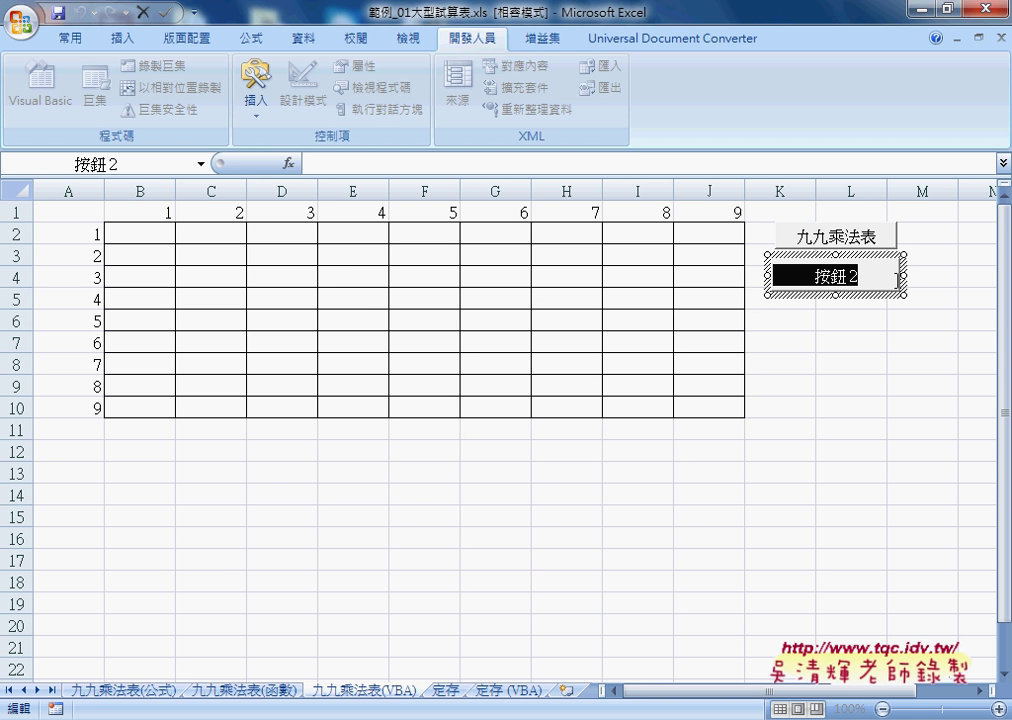
pyautogui.write('清除')
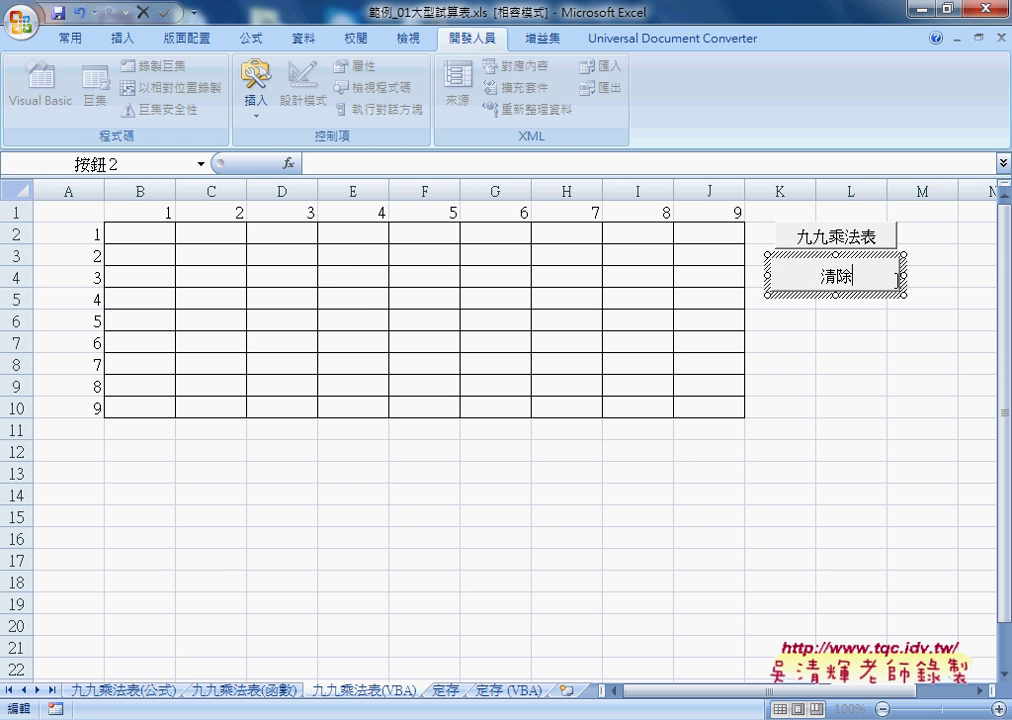
pyautogui.click(921, 341)
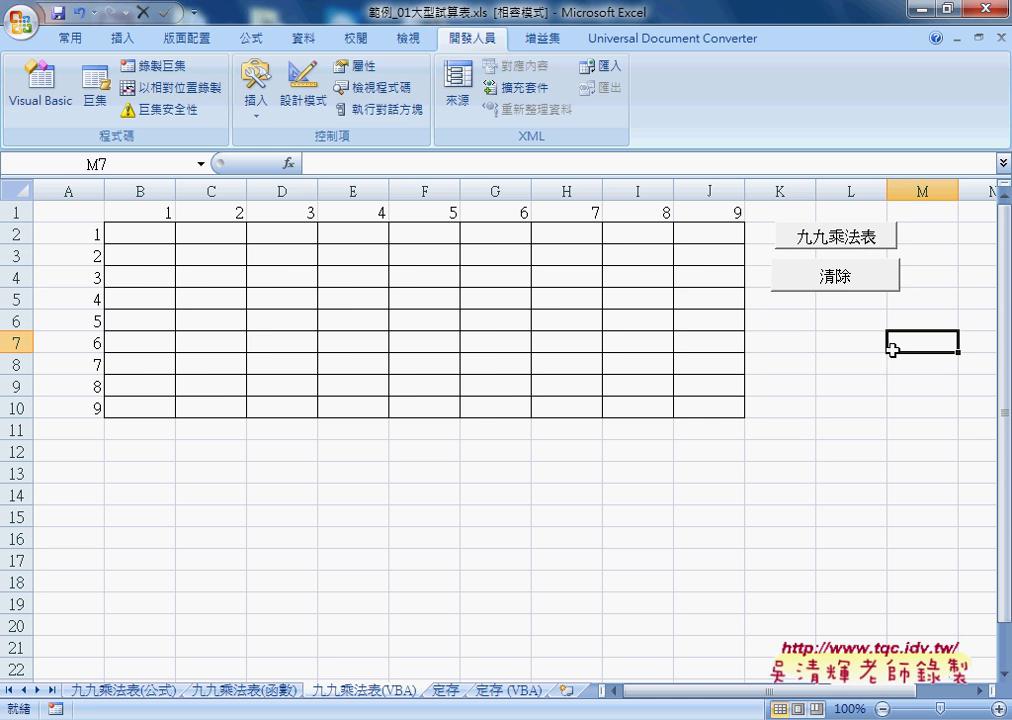
pyautogui.click(837, 240)
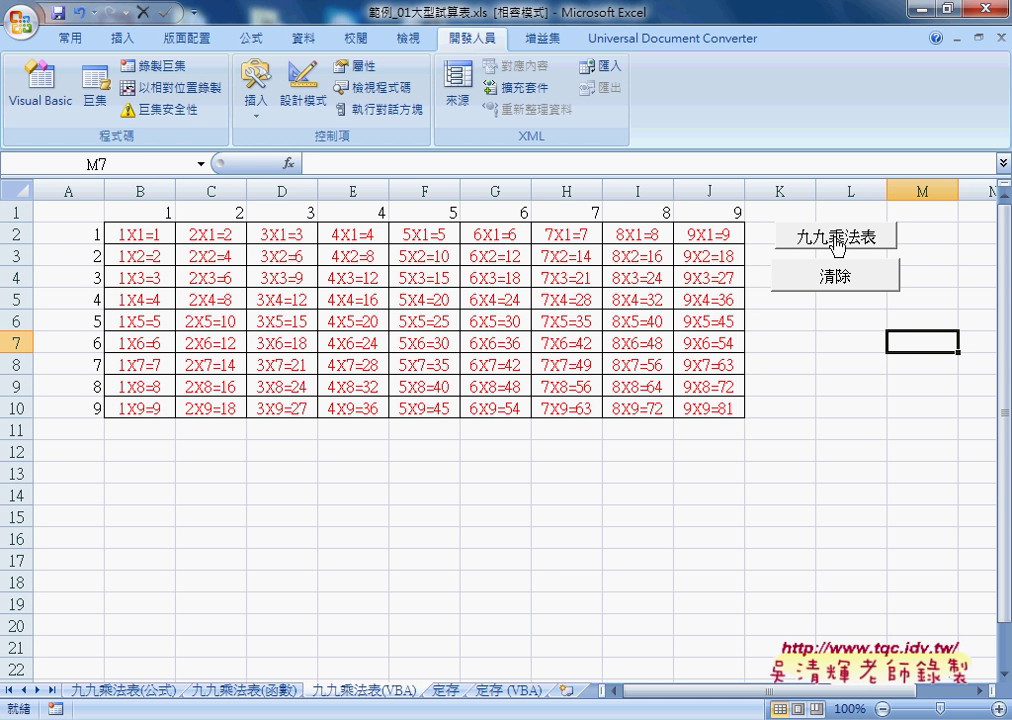
pyautogui.click(841, 278)
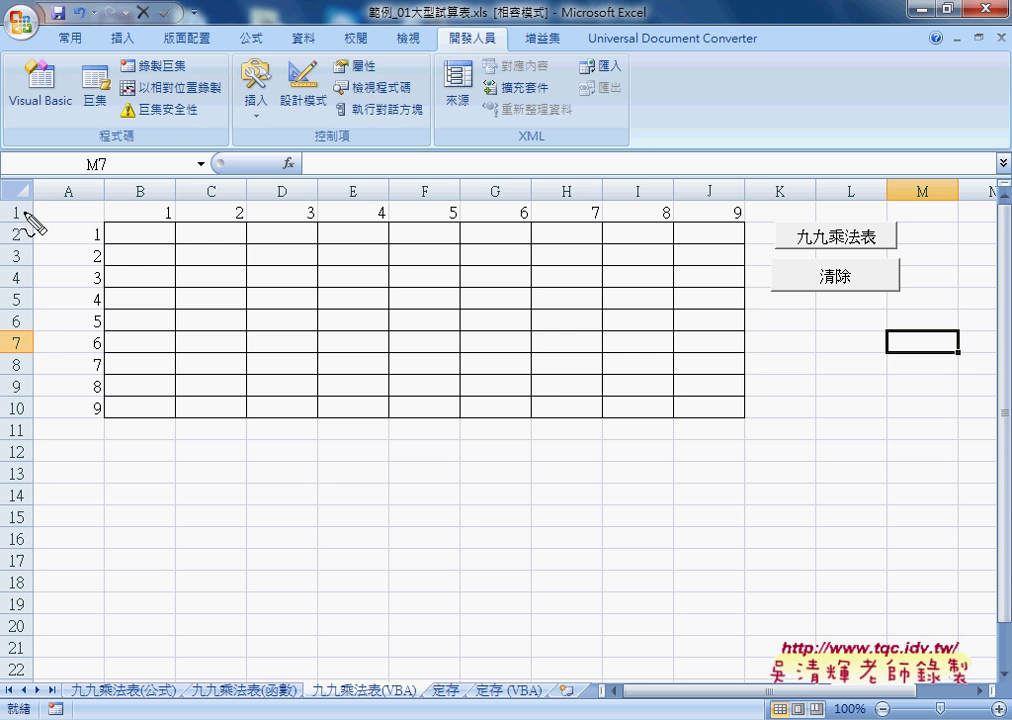
pyautogui.moveTo(22, 226); pyautogui.dragTo(18, 240)
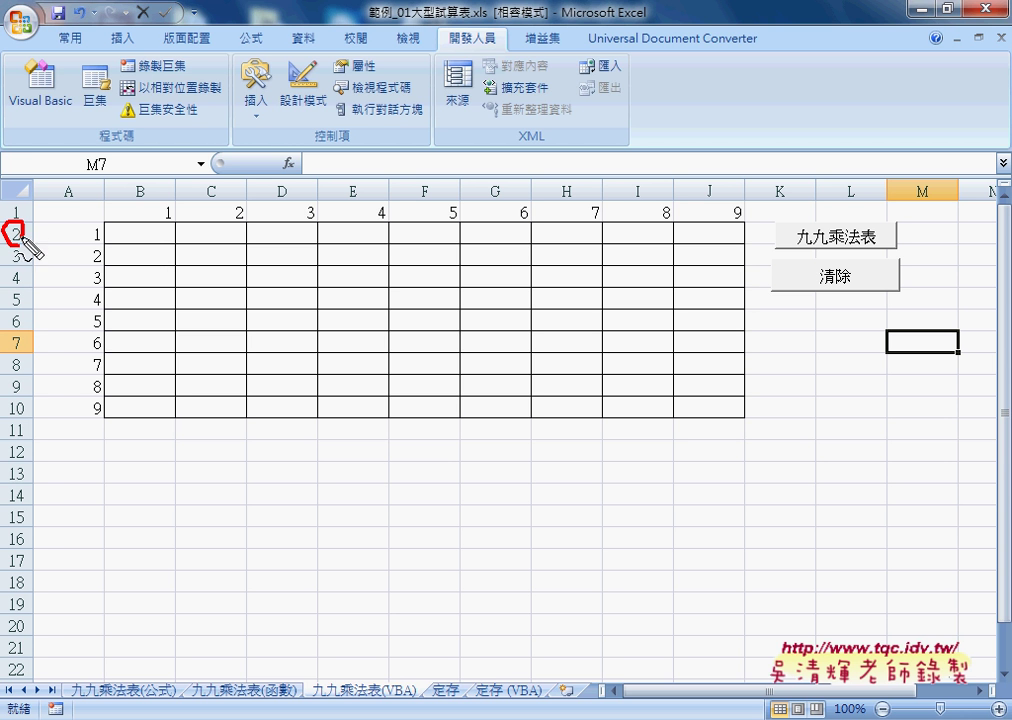
pyautogui.moveTo(24, 400); pyautogui.dragTo(23, 422)
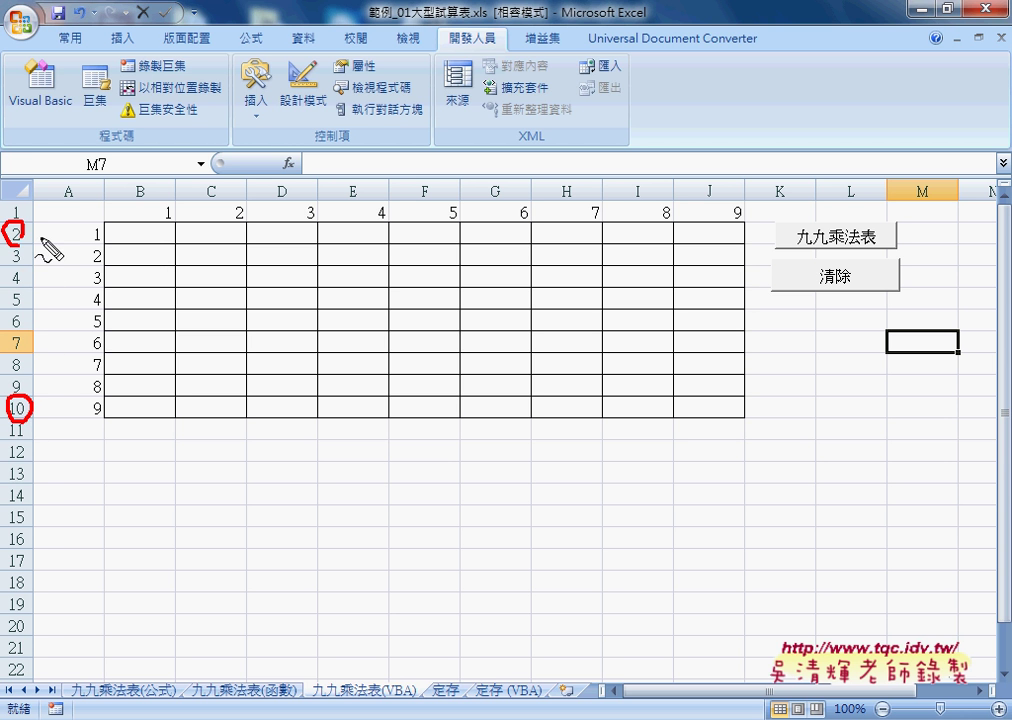
pyautogui.moveTo(37, 240)
pyautogui.mouseDown()
pyautogui.moveTo(34, 370)
pyautogui.moveTo(50, 349)
pyautogui.moveTo(62, 368)
pyautogui.mouseUp()
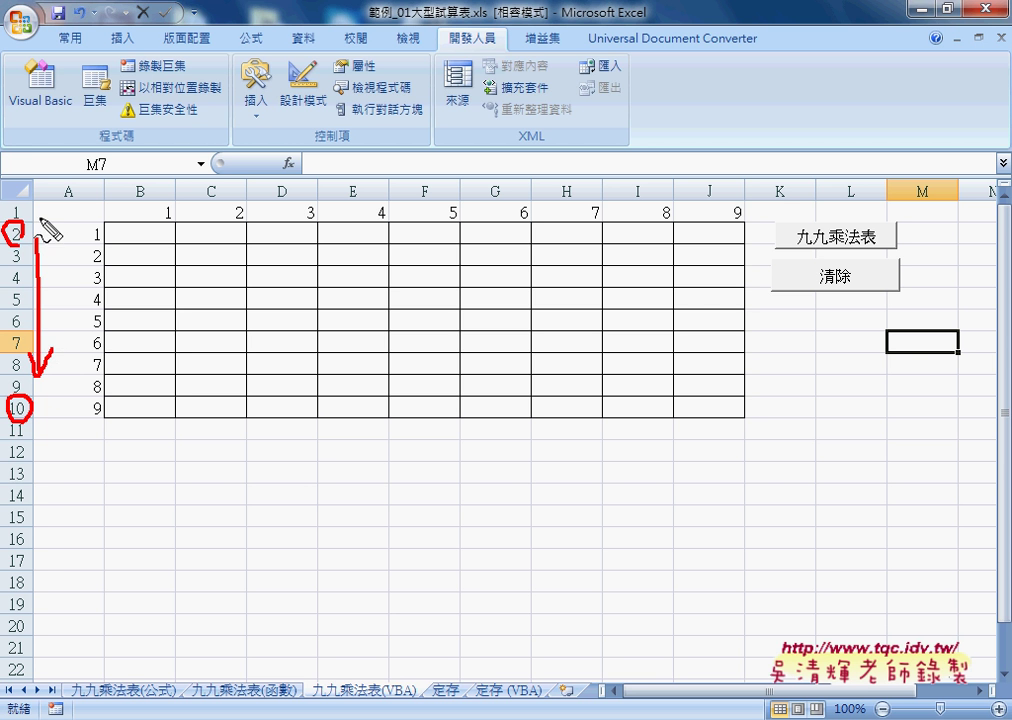
pyautogui.moveTo(52, 222)
pyautogui.mouseDown()
pyautogui.moveTo(57, 250)
pyautogui.moveTo(72, 245)
pyautogui.mouseUp()
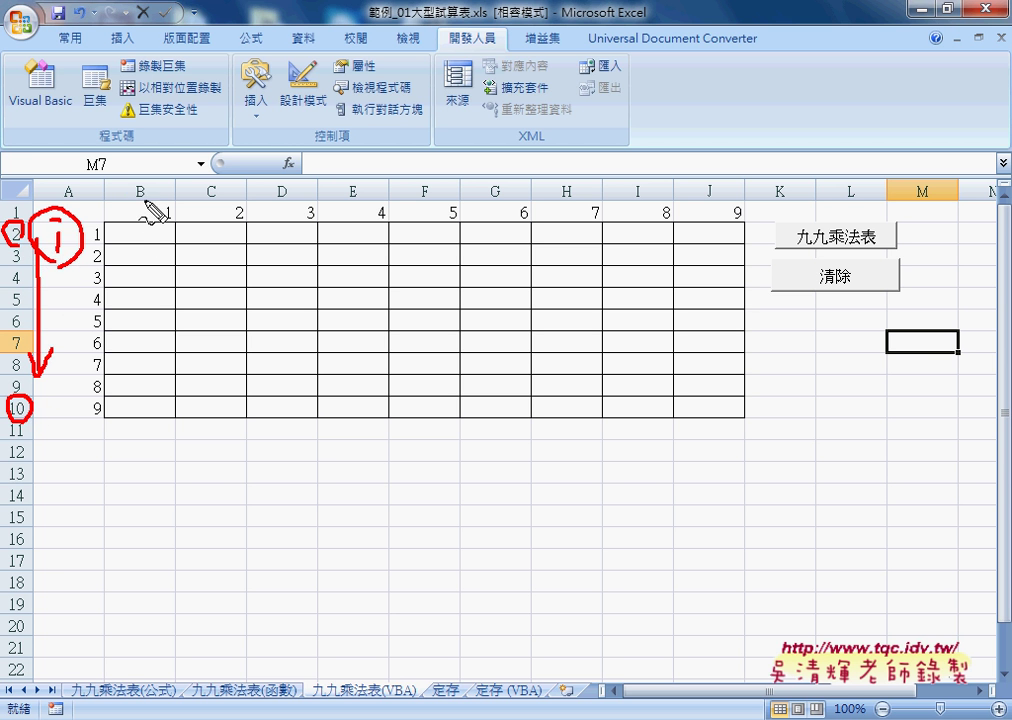
pyautogui.moveTo(128, 175); pyautogui.dragTo(127, 180)
pyautogui.moveTo(718, 174); pyautogui.dragTo(716, 203)
pyautogui.moveTo(250, 115)
pyautogui.mouseDown()
pyautogui.moveTo(230, 140)
pyautogui.moveTo(252, 100)
pyautogui.mouseUp()
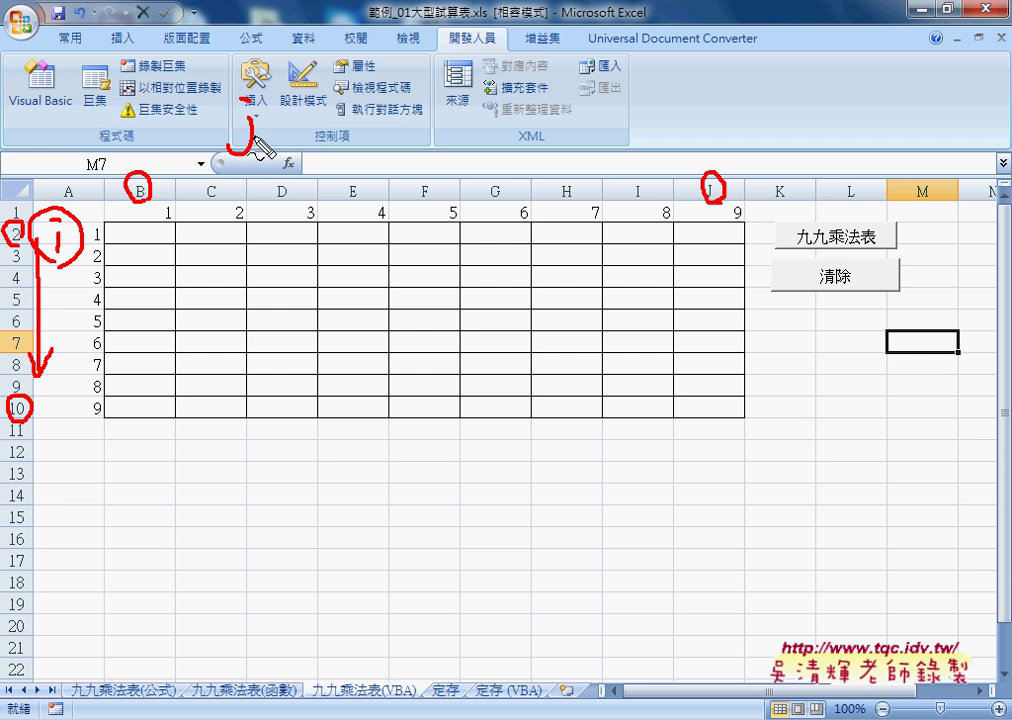
pyautogui.moveTo(260, 127); pyautogui.dragTo(285, 133)
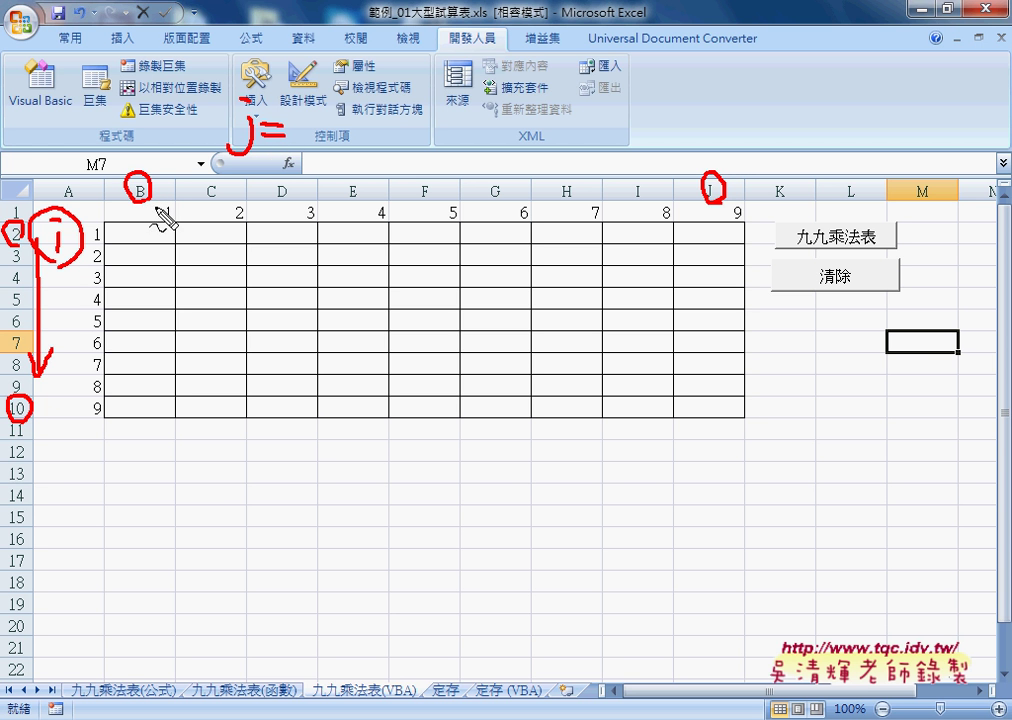
pyautogui.moveTo(130, 205); pyautogui.dragTo(147, 212)
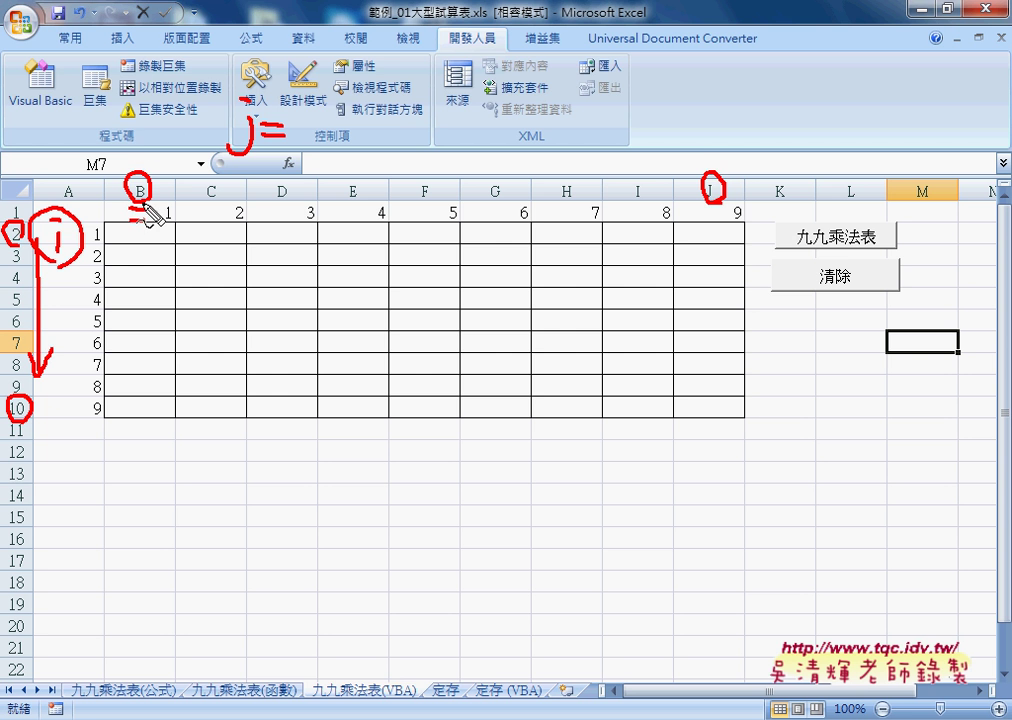
pyautogui.moveTo(127, 133); pyautogui.dragTo(142, 146)
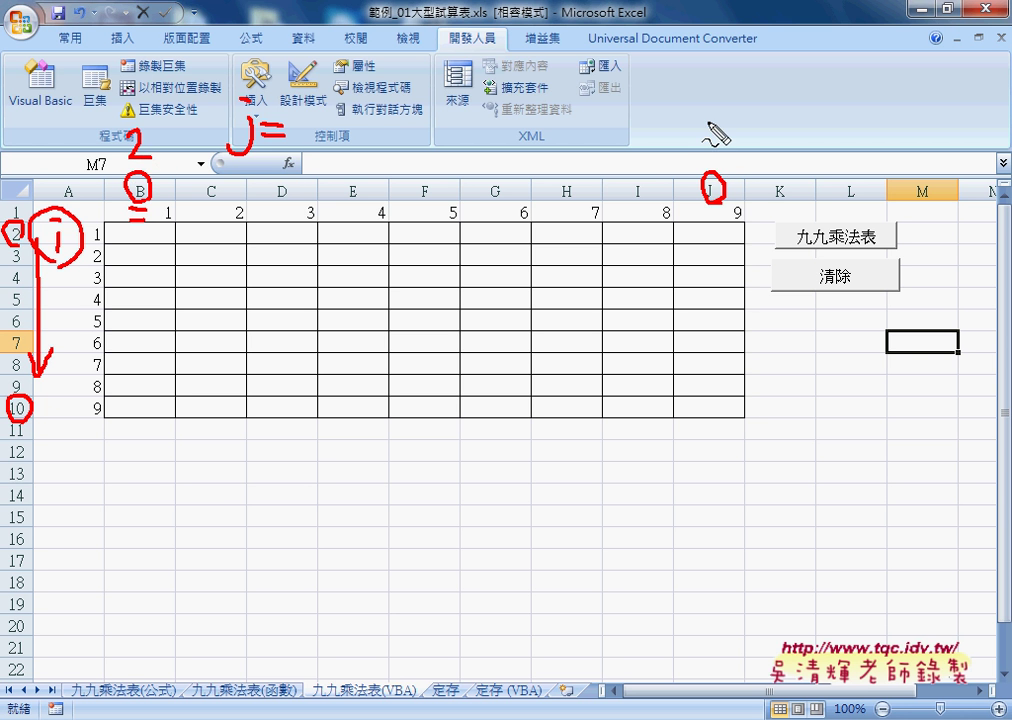
pyautogui.moveTo(706, 122); pyautogui.dragTo(718, 154)
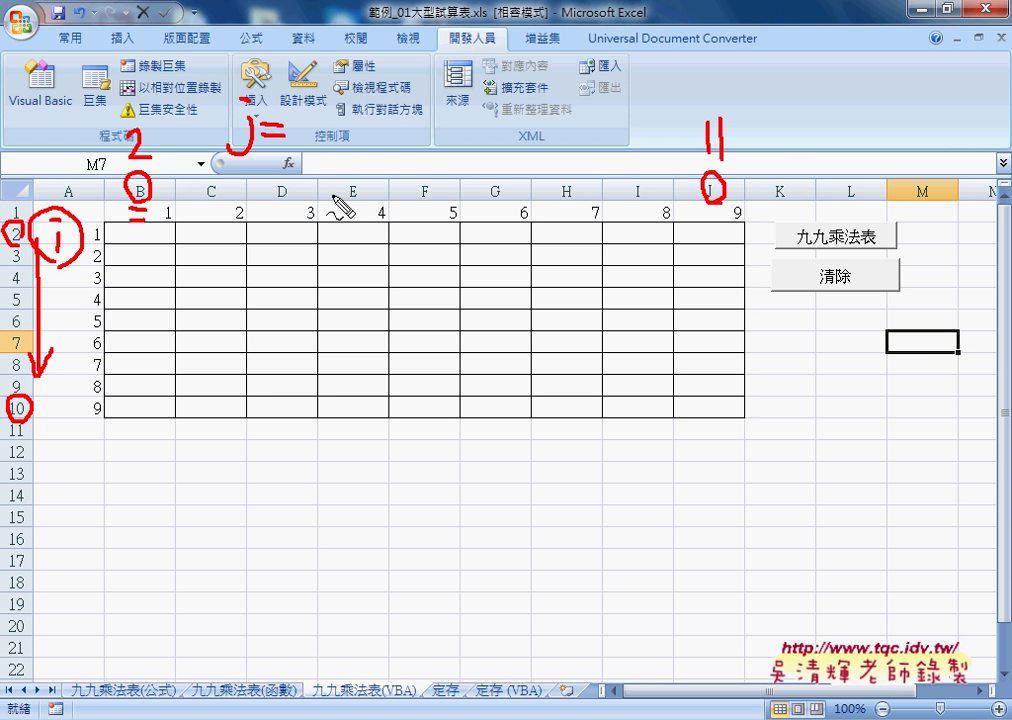
pyautogui.moveTo(295, 130); pyautogui.dragTo(335, 152)
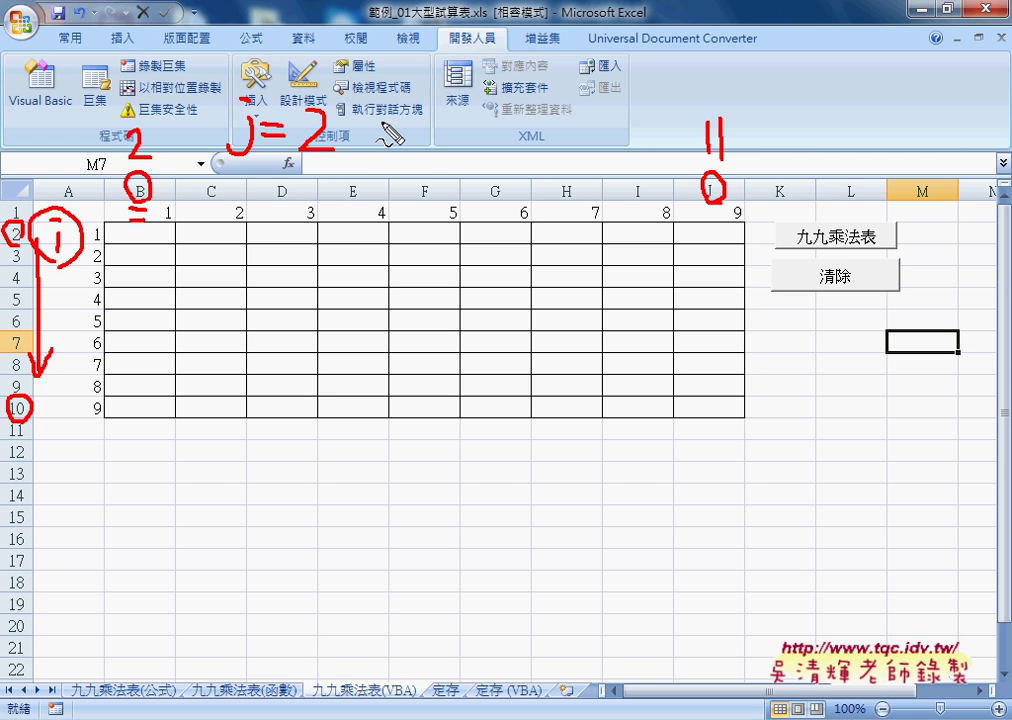
pyautogui.moveTo(382, 124)
pyautogui.mouseDown()
pyautogui.moveTo(420, 125)
pyautogui.moveTo(404, 142)
pyautogui.moveTo(485, 123)
pyautogui.mouseUp()
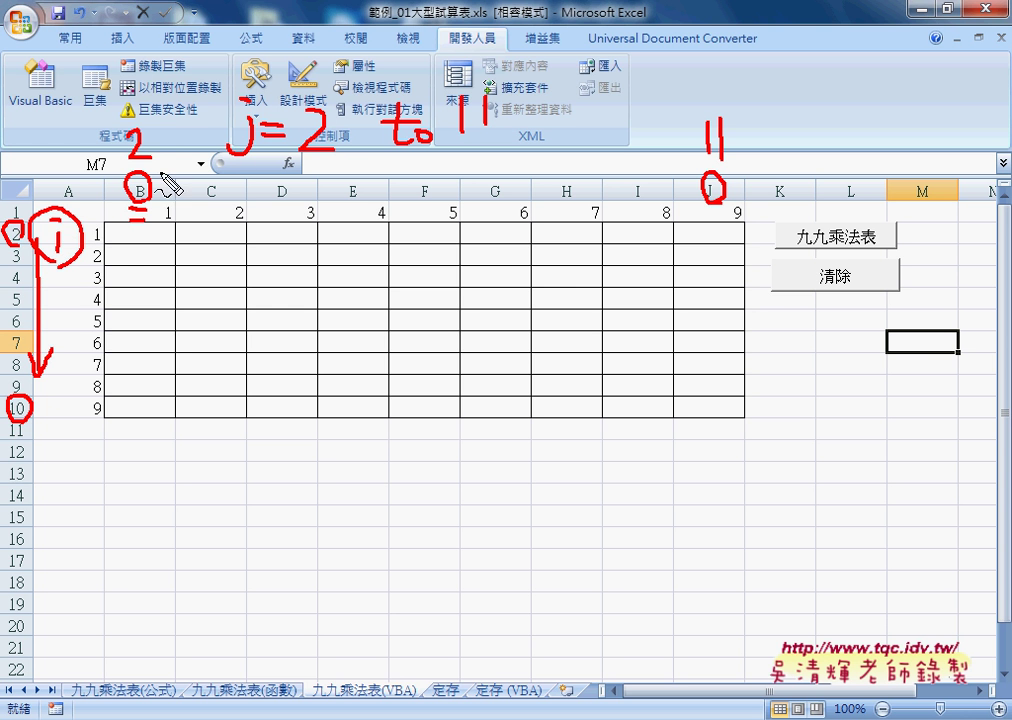
pyautogui.moveTo(108, 243)
pyautogui.mouseDown()
pyautogui.moveTo(138, 228)
pyautogui.moveTo(182, 242)
pyautogui.moveTo(245, 215)
pyautogui.moveTo(188, 240)
pyautogui.mouseUp()
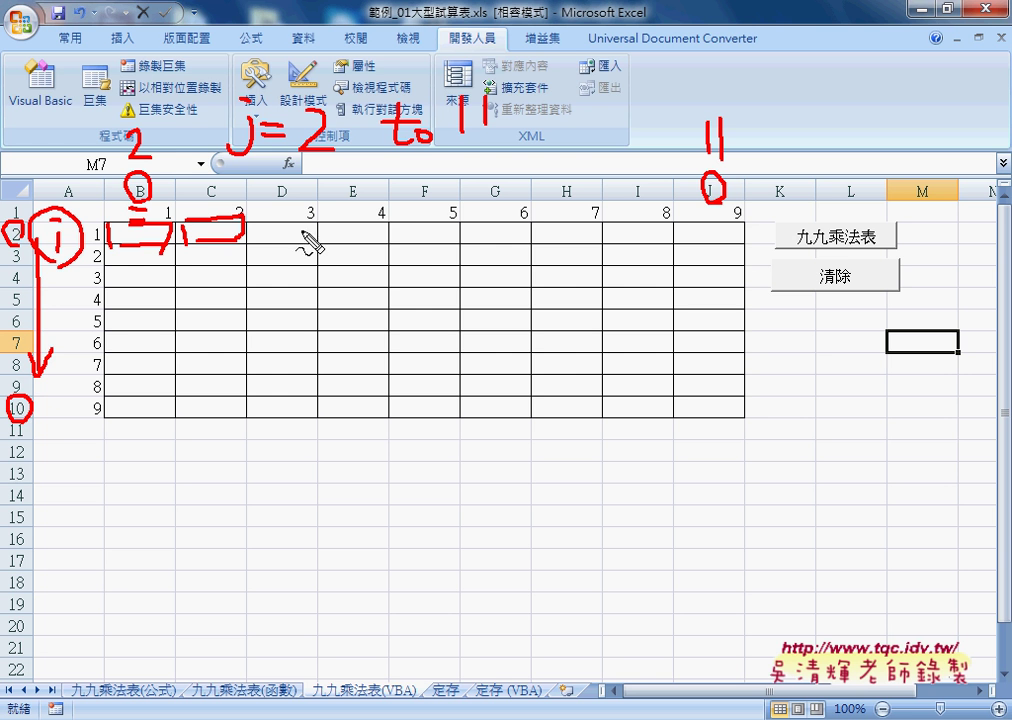
pyautogui.moveTo(300, 231)
pyautogui.mouseDown()
pyautogui.moveTo(420, 232)
pyautogui.moveTo(418, 242)
pyautogui.mouseUp()
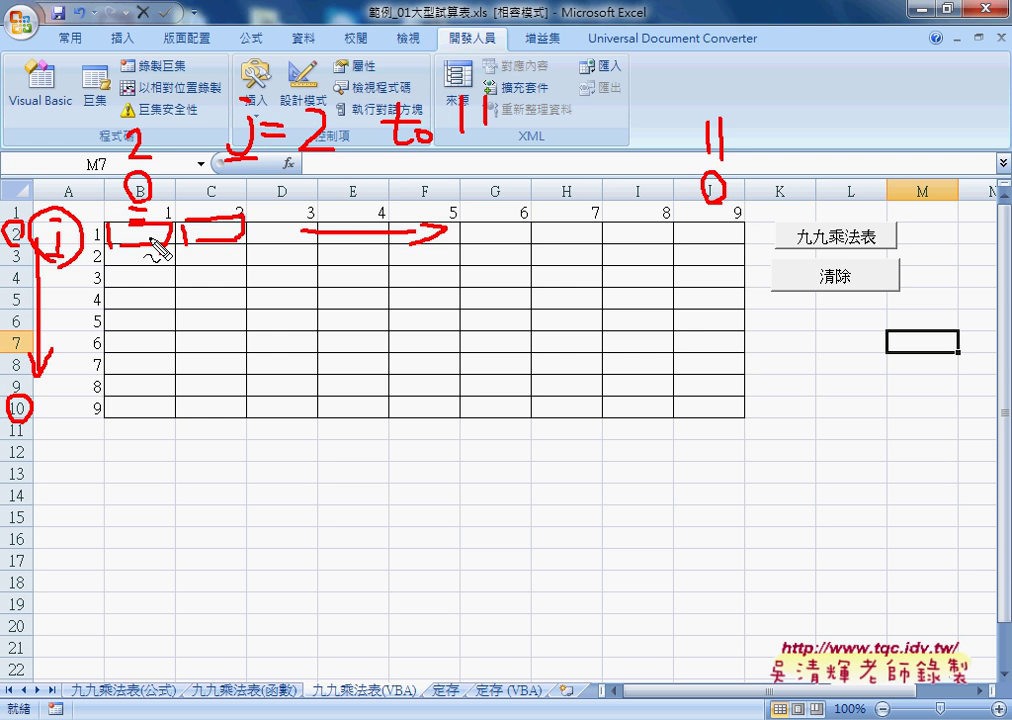
pyautogui.press('Escape')
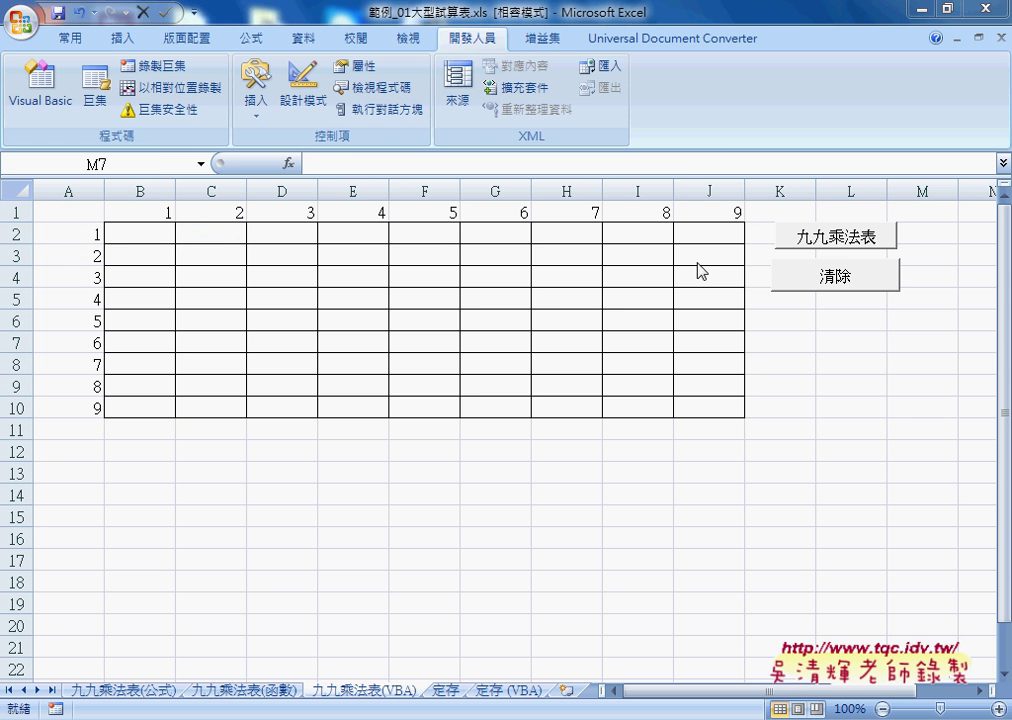
# - Open the Visual Basic editor on the Module1 code module
pyautogui.rightClick(826, 238)
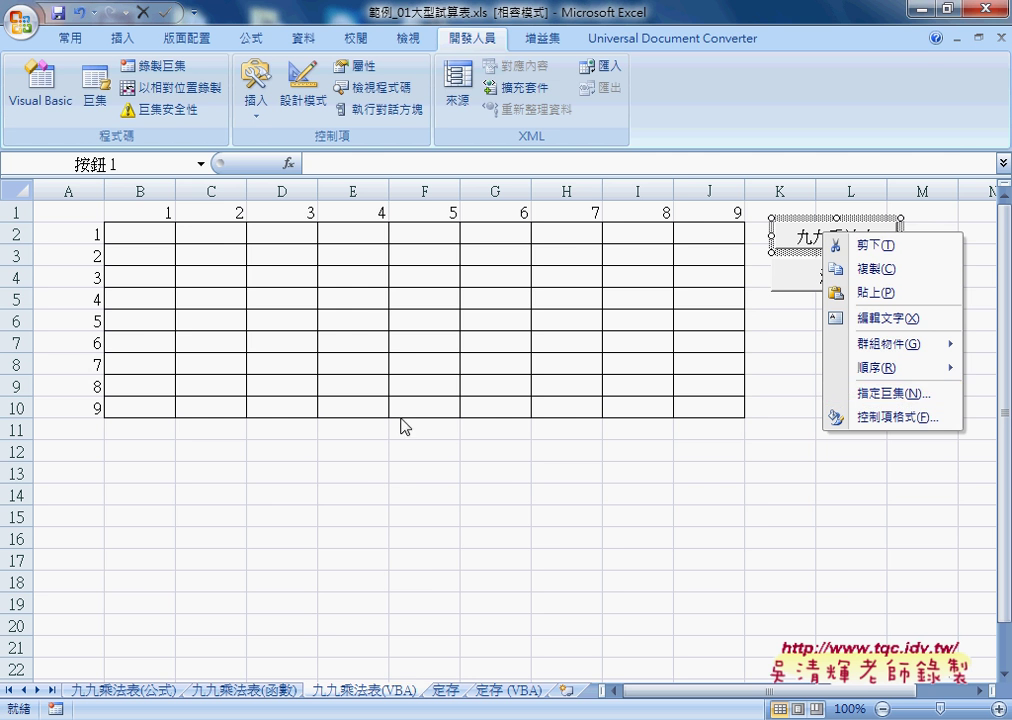
pyautogui.click(58, 108)
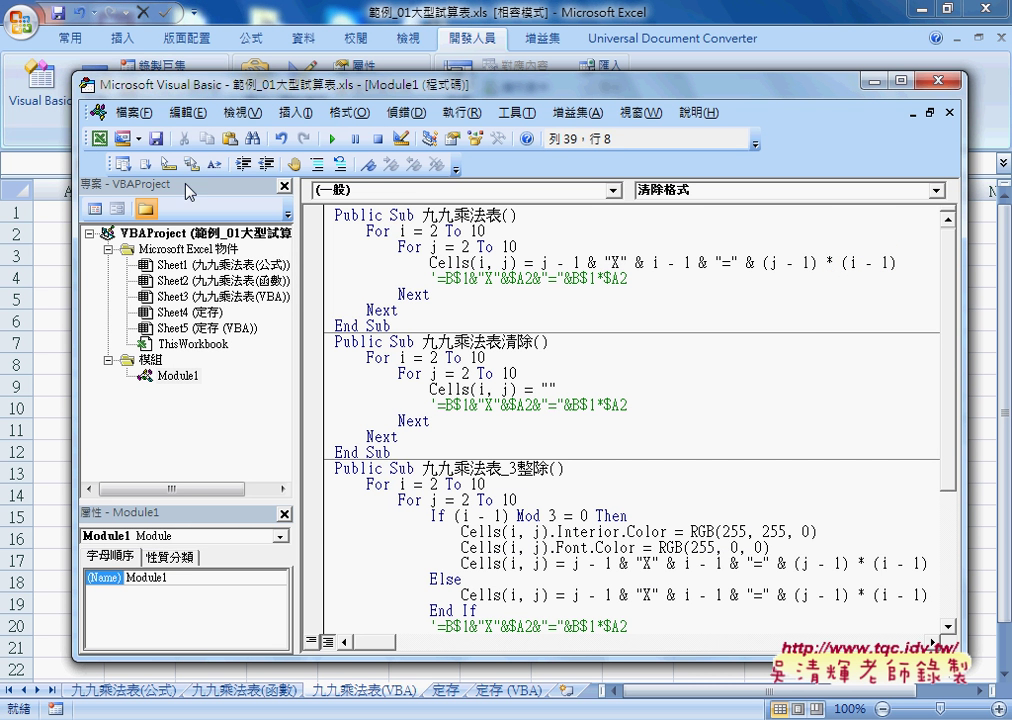
pyautogui.rightClick(180, 296)
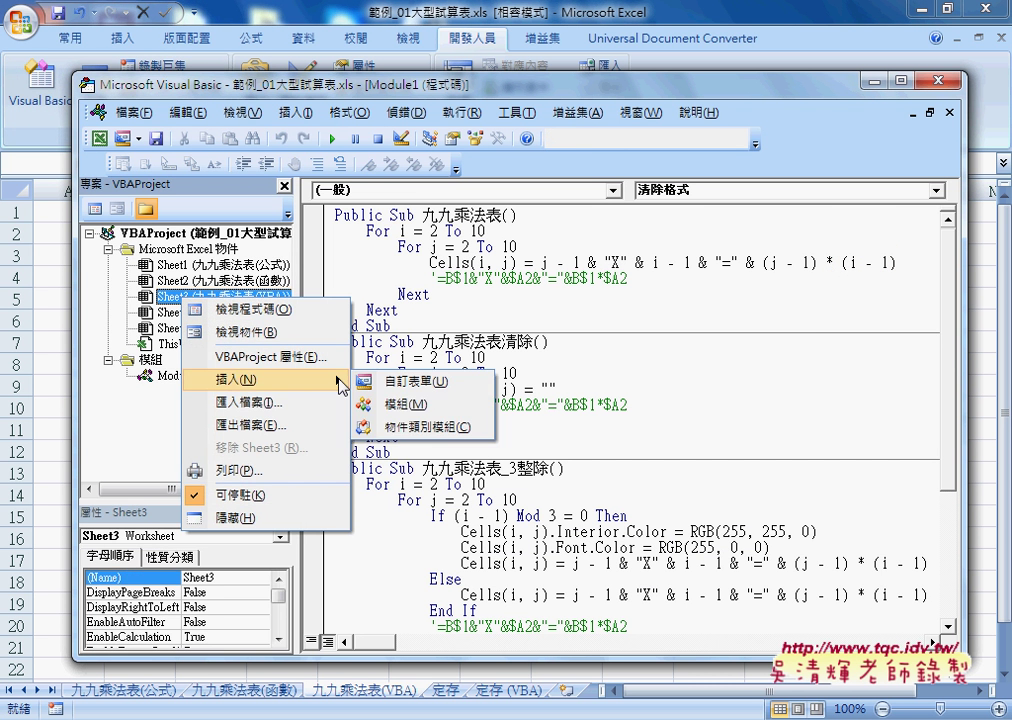
pyautogui.moveTo(265, 380)
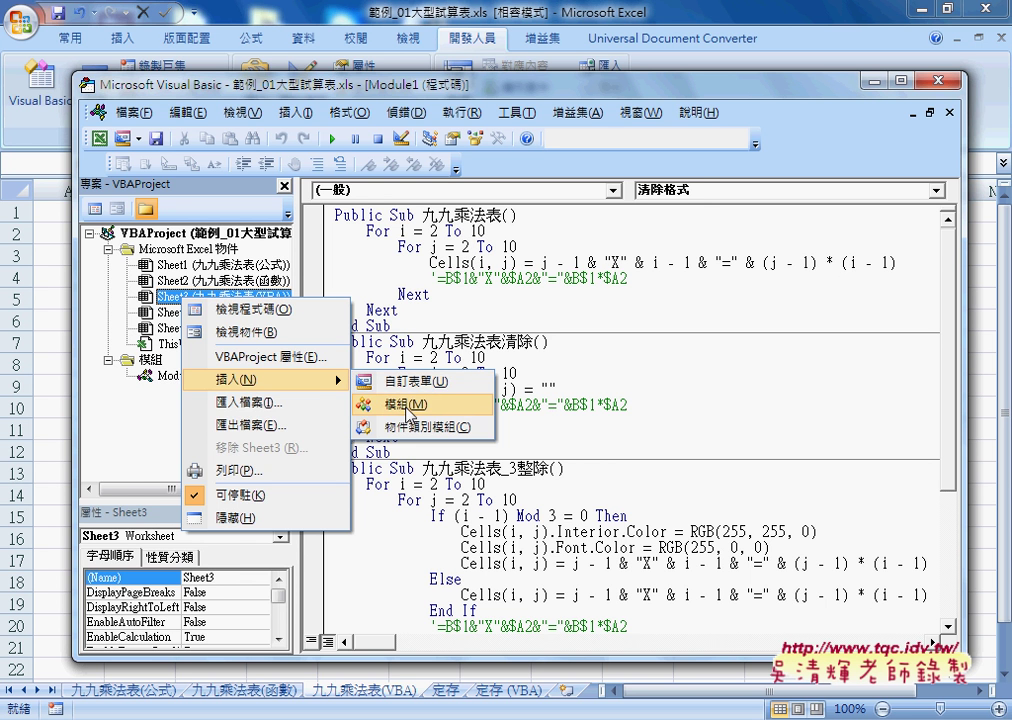
pyautogui.click(151, 378)
# - Inspect the 九九乘法表 macro and select its Cells assignment and comment lines
pyautogui.click(432, 294)
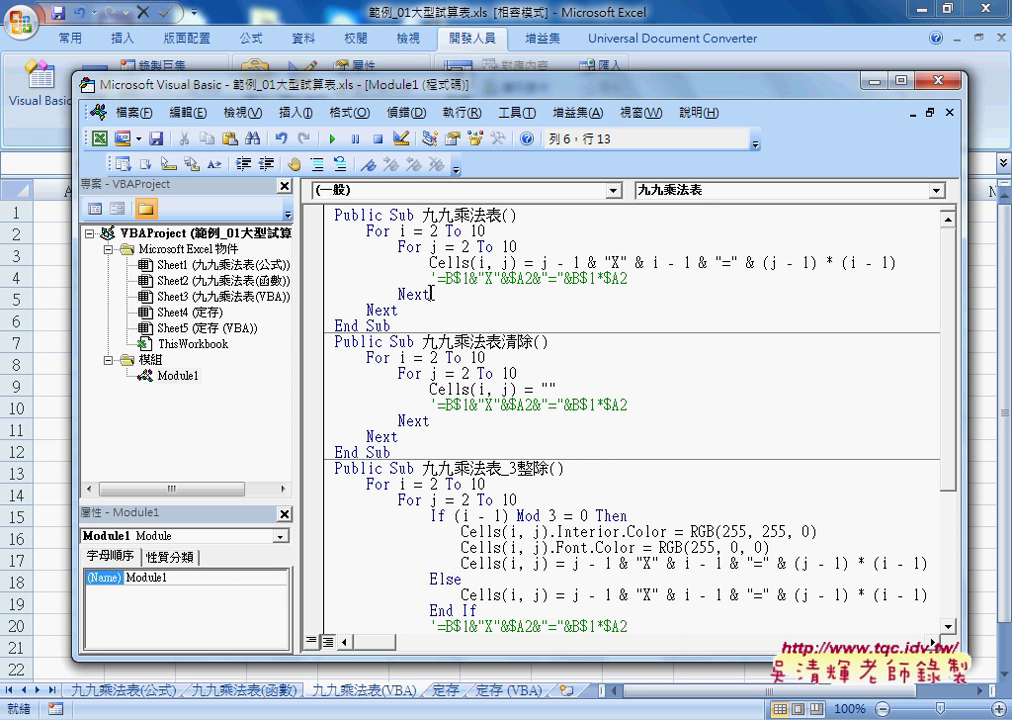
pyautogui.click(295, 112)
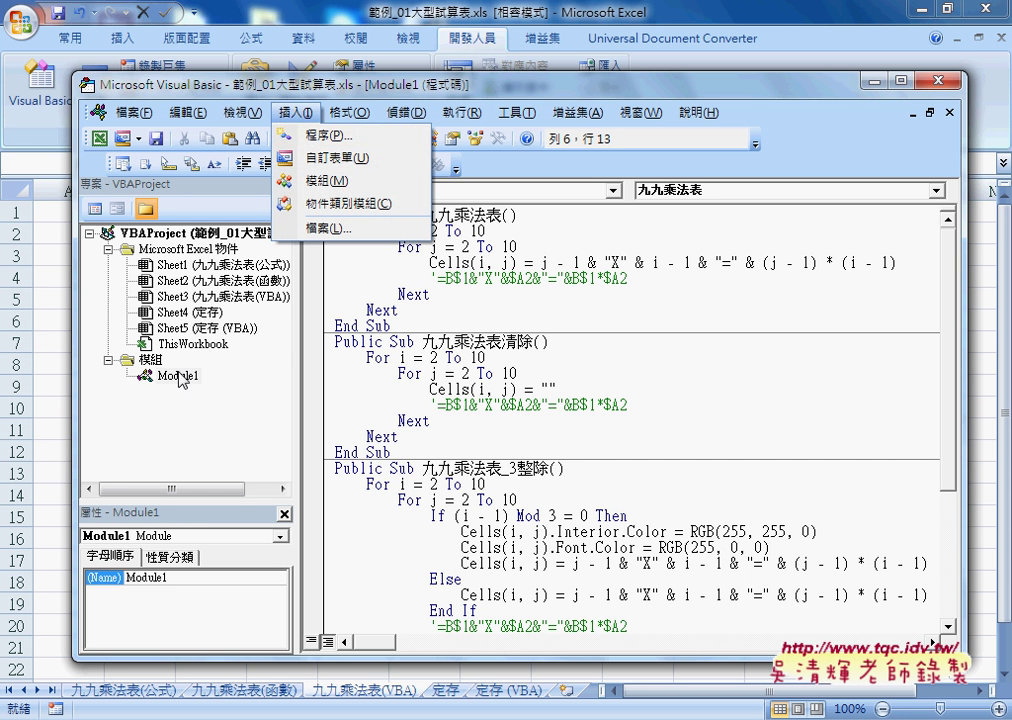
pyautogui.click(467, 270)
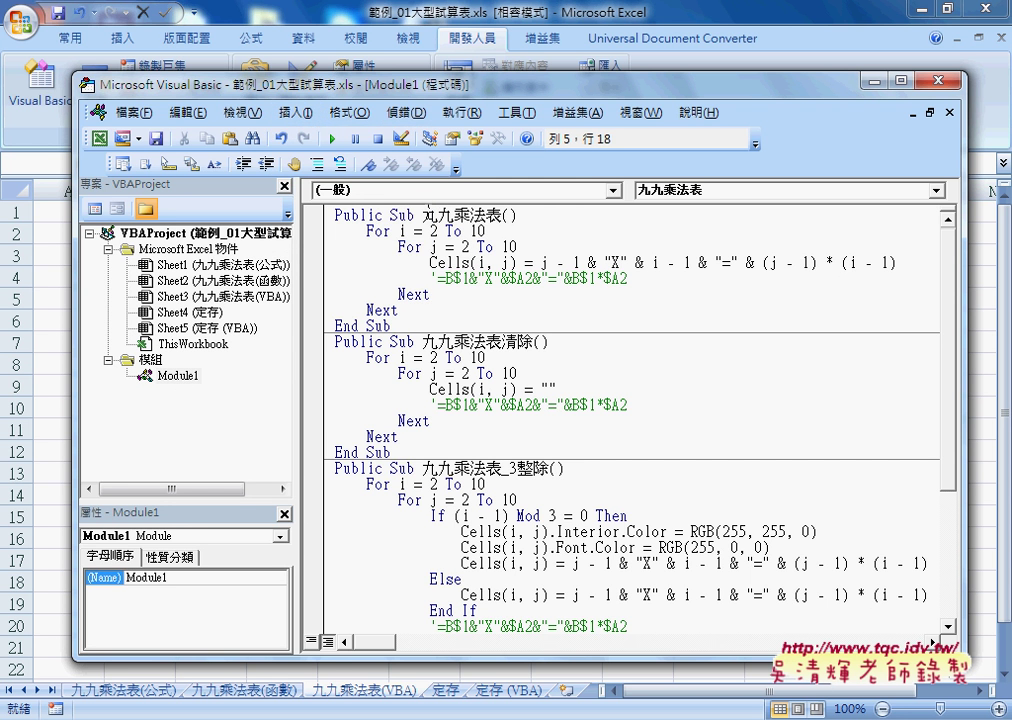
pyautogui.moveTo(424, 214); pyautogui.dragTo(487, 213)
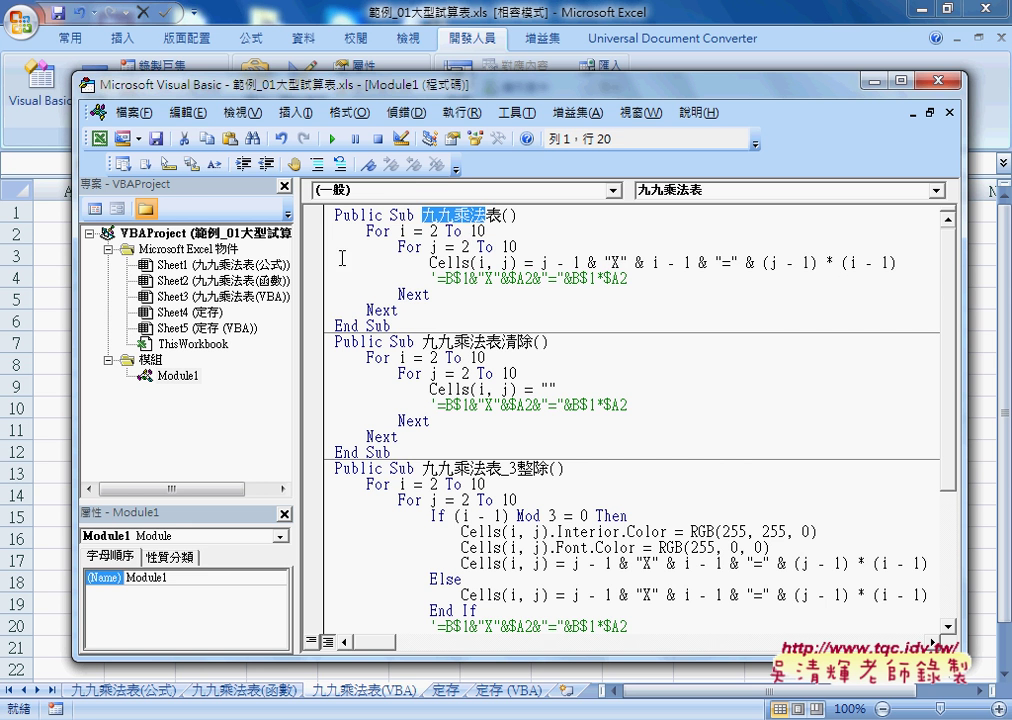
pyautogui.moveTo(321, 268); pyautogui.dragTo(321, 282)
# - Delete the Cells assignment line and review the loop bounds 2 To 10
pyautogui.moveTo(320, 282); pyautogui.dragTo(324, 272)
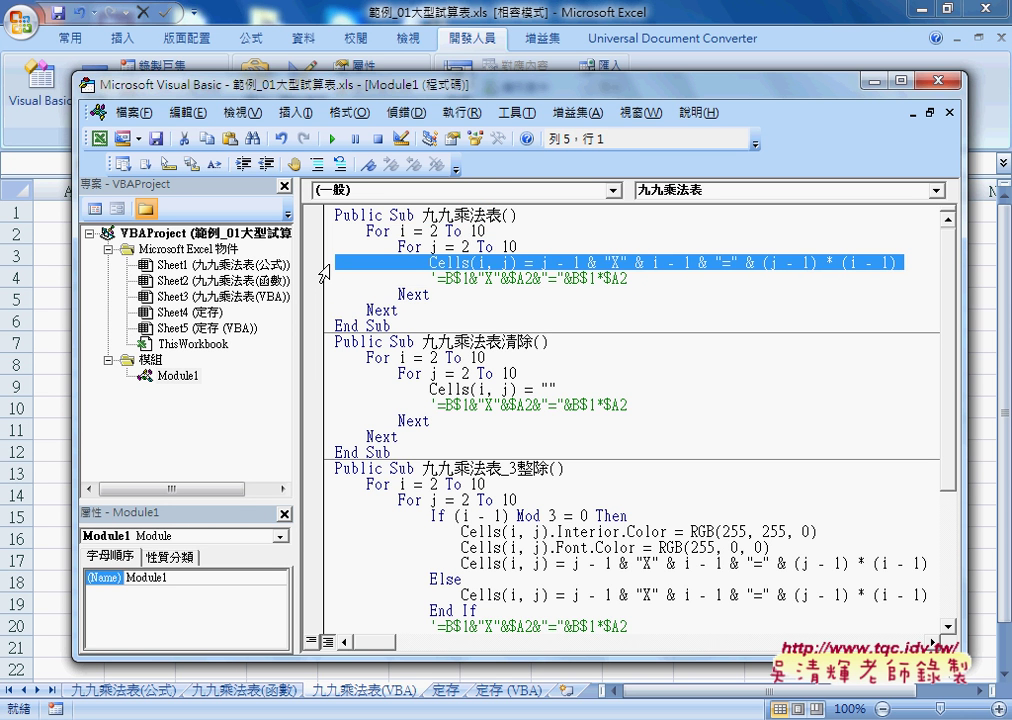
pyautogui.press('Delete')
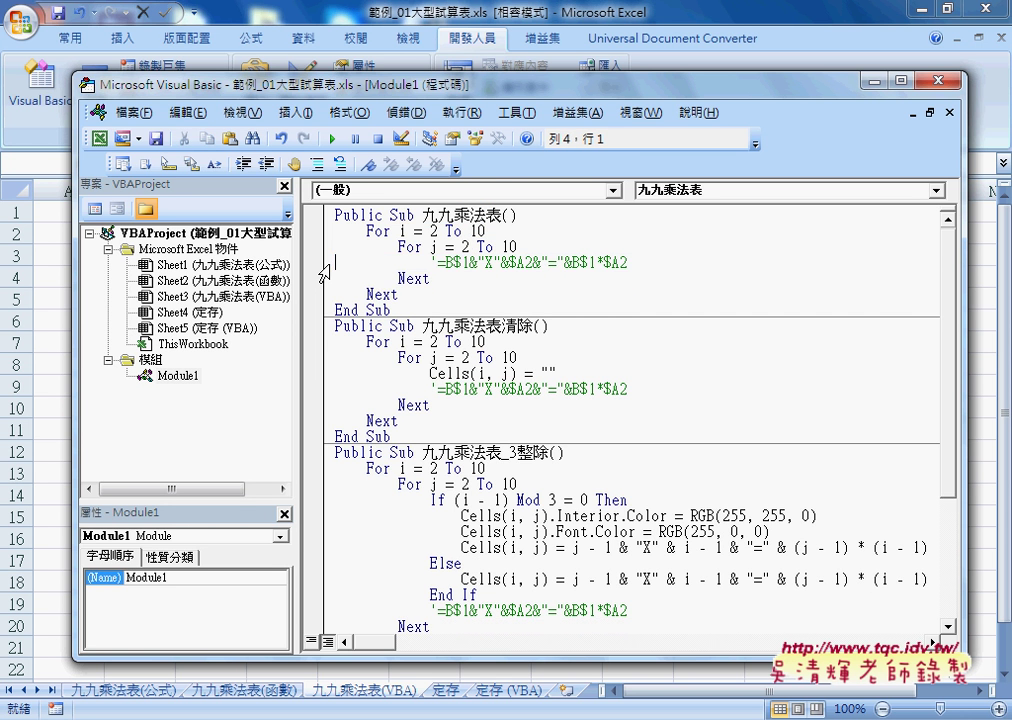
pyautogui.click(437, 232)
pyautogui.click(409, 262)
pyautogui.click(447, 246)
pyautogui.click(509, 246)
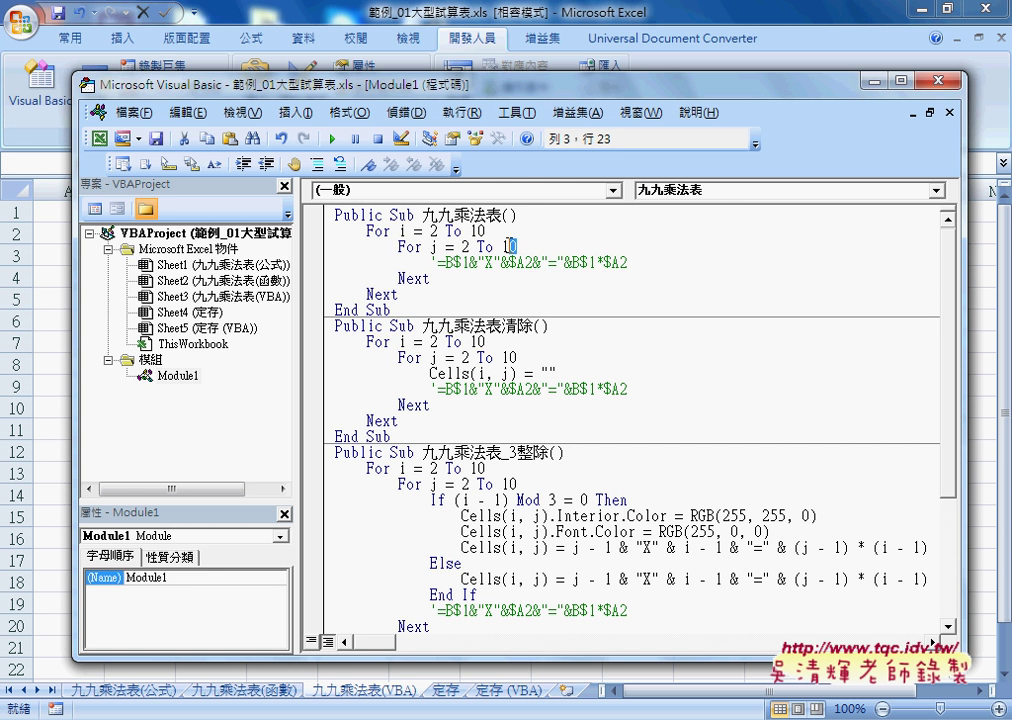
pyautogui.doubleClick(509, 246)
pyautogui.click(531, 262)
# - Shrink the editor to show the worksheet and add a blank line after the comment
pyautogui.moveTo(428, 73)
pyautogui.mouseDown()
pyautogui.moveTo(428, 300)
pyautogui.moveTo(460, 333)
pyautogui.moveTo(540, 340)
pyautogui.moveTo(468, 316)
pyautogui.mouseUp()
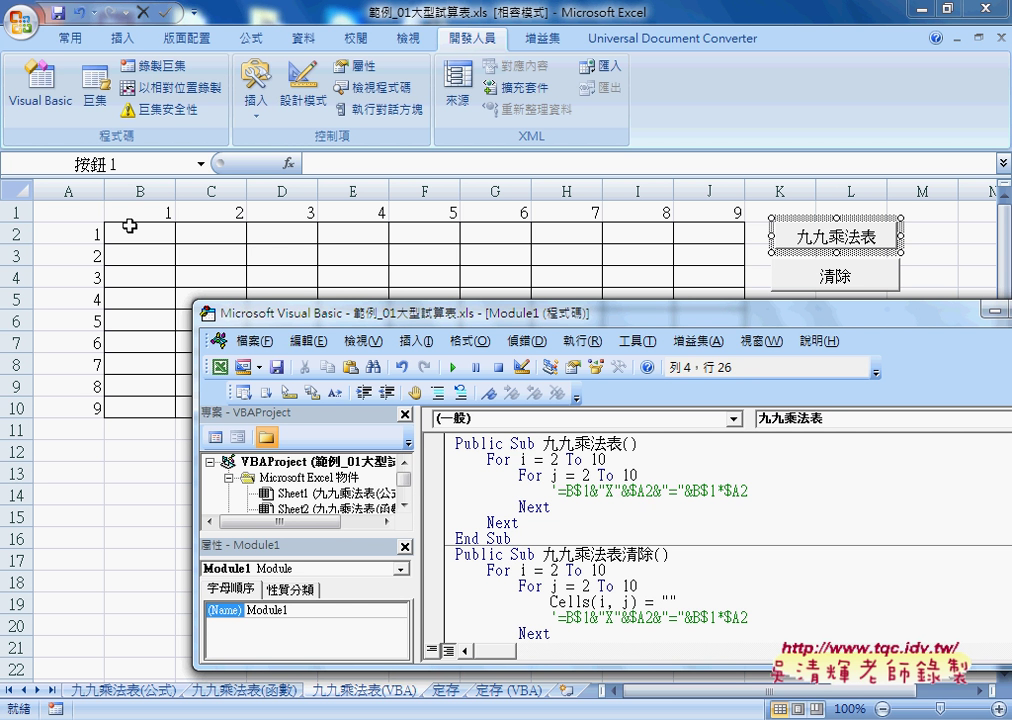
pyautogui.click(763, 491)
pyautogui.press('Return')
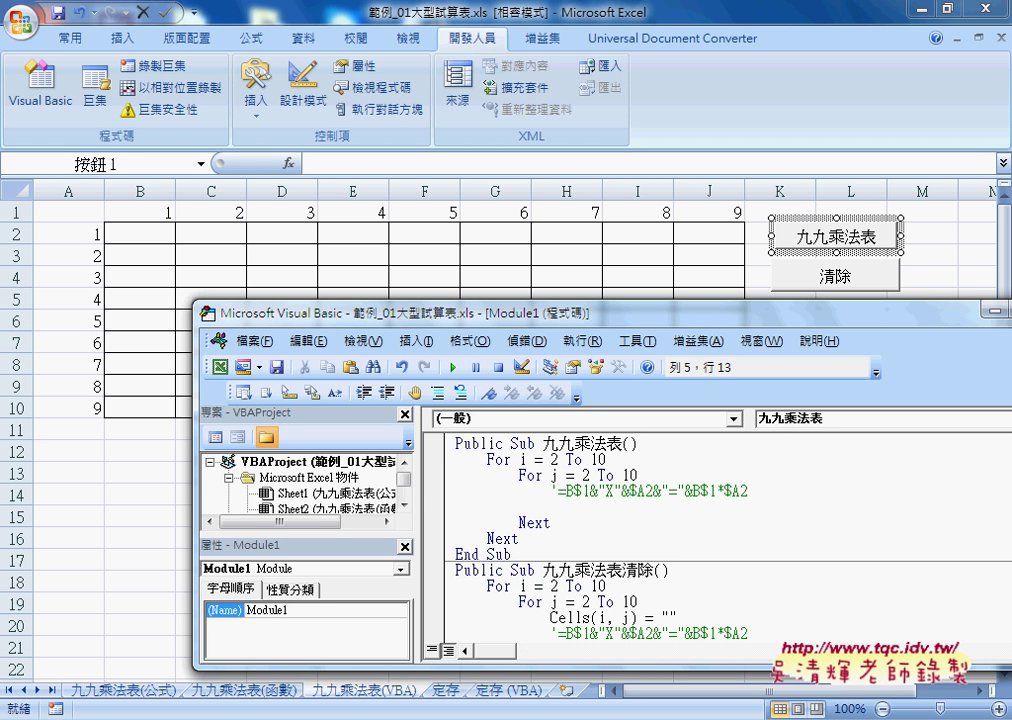
# - Begin the inner-loop line as cells(i,j)=(j-1) & &
pyautogui.write('ce')
pyautogui.write('lls')
pyautogui.write('(i')
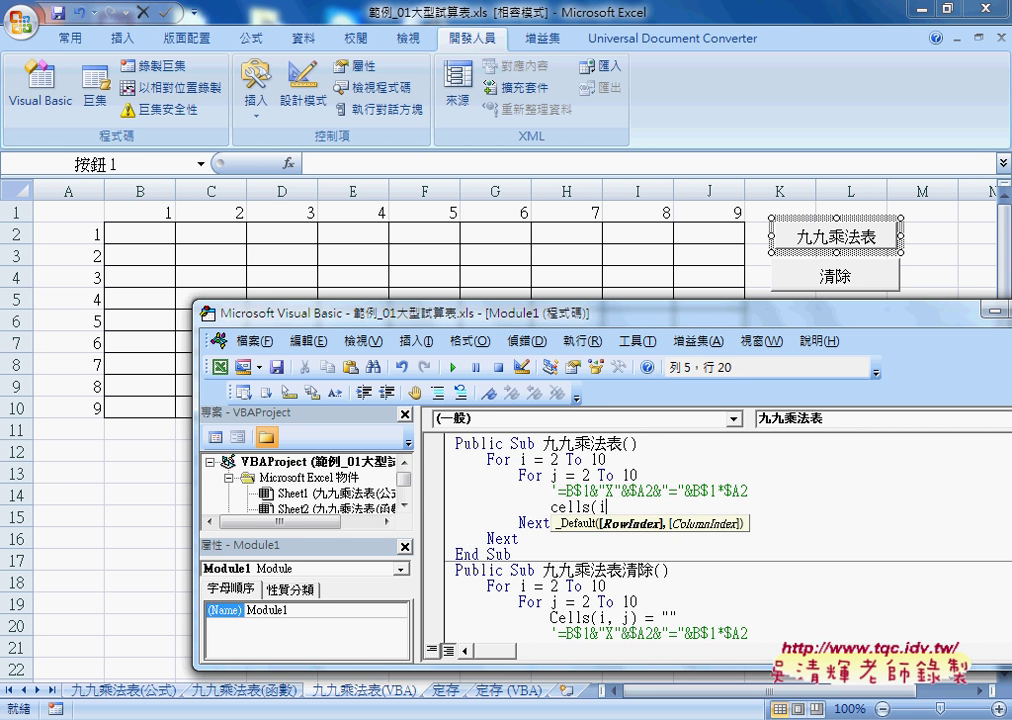
pyautogui.write(',j')
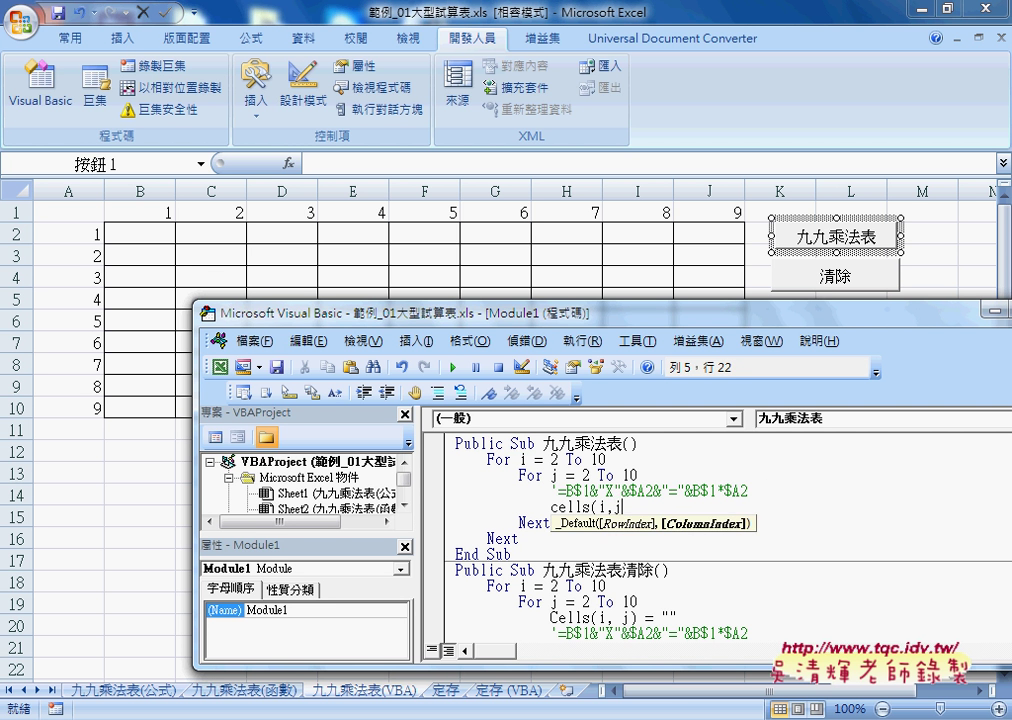
pyautogui.write(')')
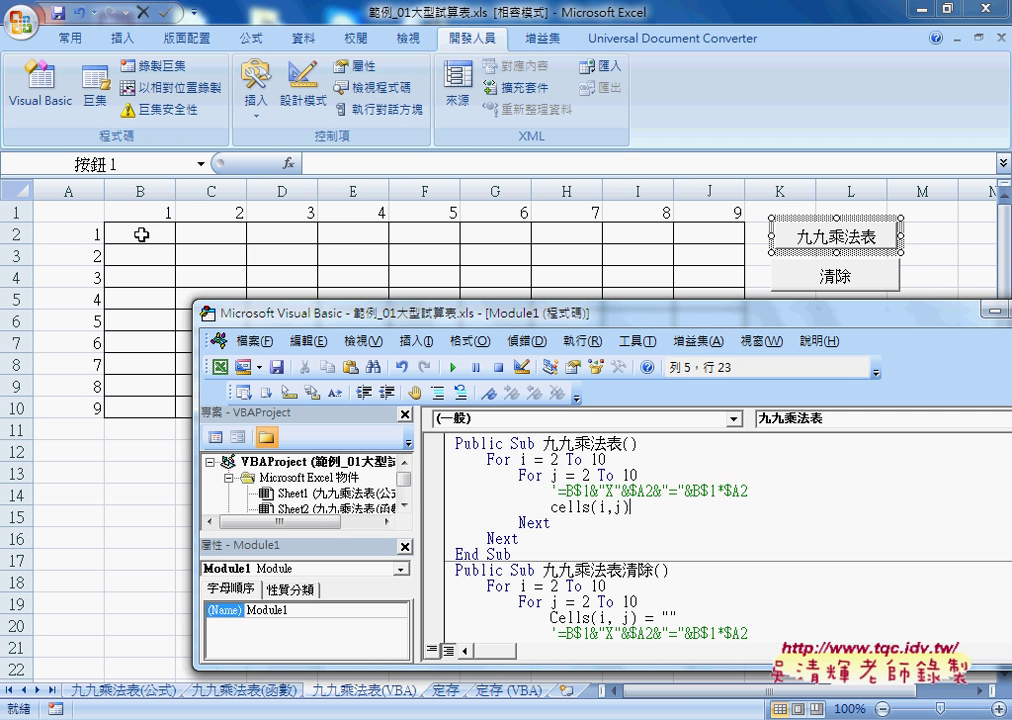
pyautogui.write('=')
pyautogui.write('j')
pyautogui.write('-1')
pyautogui.press('Left')
pyautogui.press('Left')
pyautogui.press('Left')
pyautogui.write('(')
pyautogui.press('Right')
pyautogui.press('Right')
pyautogui.press('Right')
pyautogui.write(')')
pyautogui.write(' &')
pyautogui.write(' &')
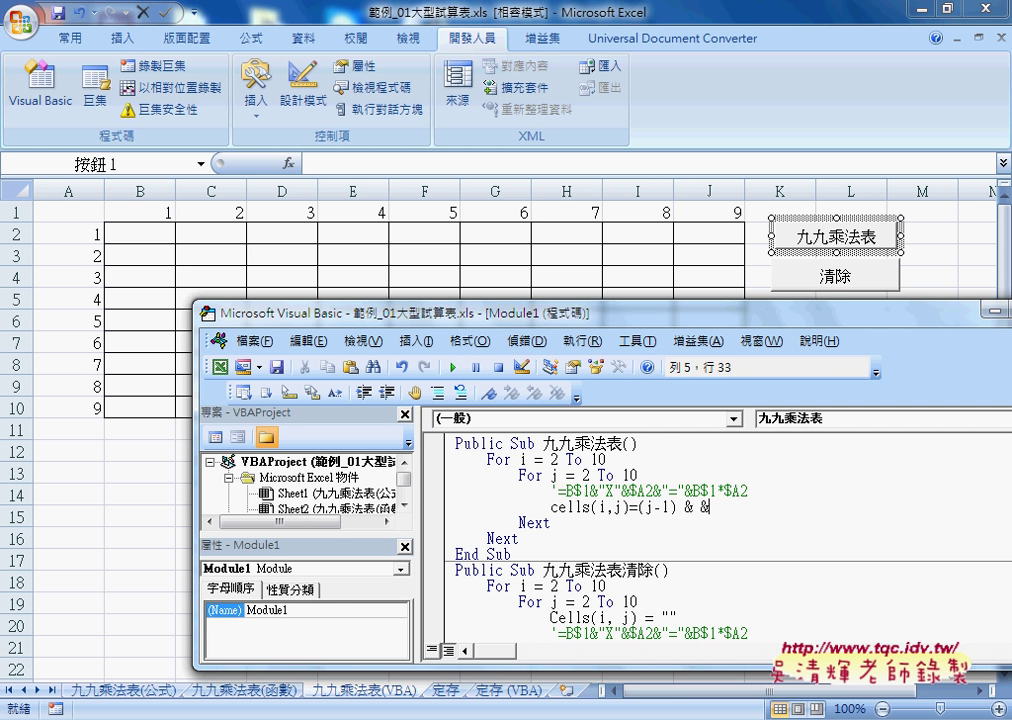
# - Insert "X" between the ampersands and extend it with (i-1) & "=" &
pyautogui.press('Left')
pyautogui.press('Left')
pyautogui.press('Left')
pyautogui.press('Right')
pyautogui.write('"')
pyautogui.write('X')
pyautogui.write('"')
pyautogui.click(744, 507)
pyautogui.write('(')
pyautogui.write('i')
pyautogui.write('-1')
pyautogui.write(')')
pyautogui.write(' &"')
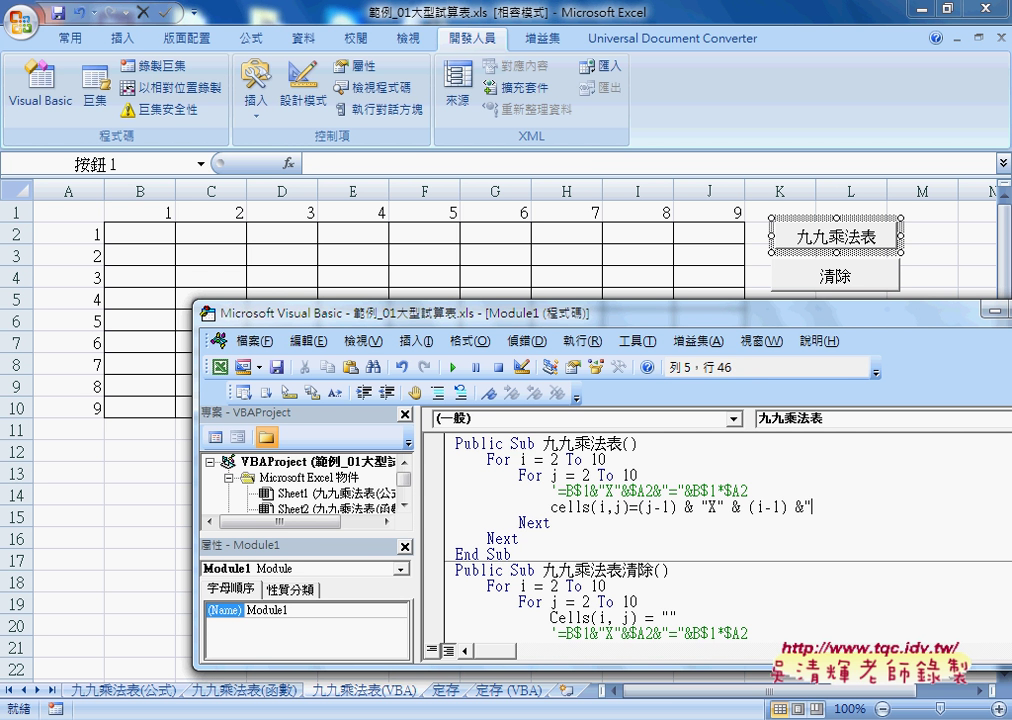
pyautogui.press('Left')
pyautogui.press('Right')
pyautogui.write('=')
pyautogui.write('" ')
pyautogui.write('&')
pyautogui.moveTo(638, 507); pyautogui.dragTo(795, 507)
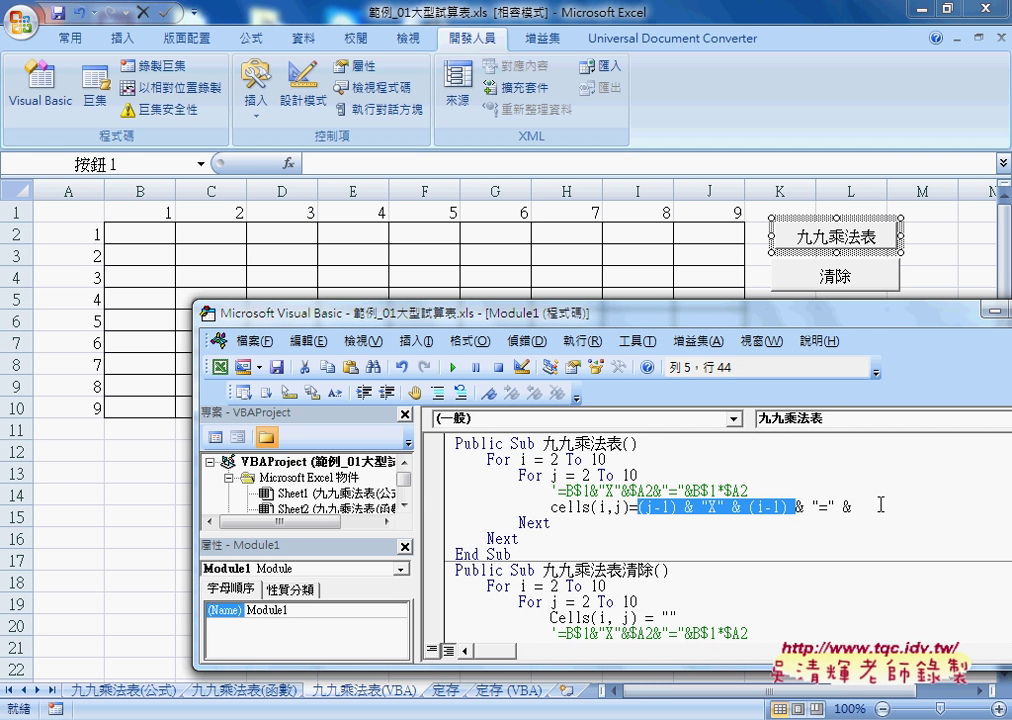
# - End the Cells line with (j - 1) * (i - 1) so each cell shows its product
pyautogui.moveTo(690, 313); pyautogui.dragTo(442, 263)
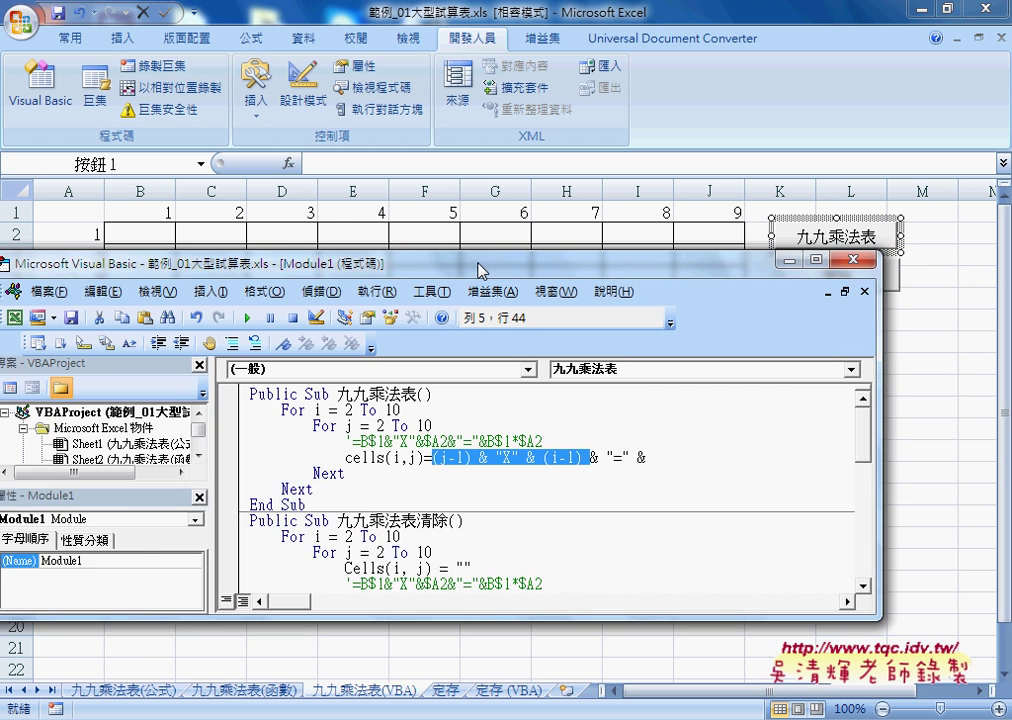
pyautogui.click(638, 460)
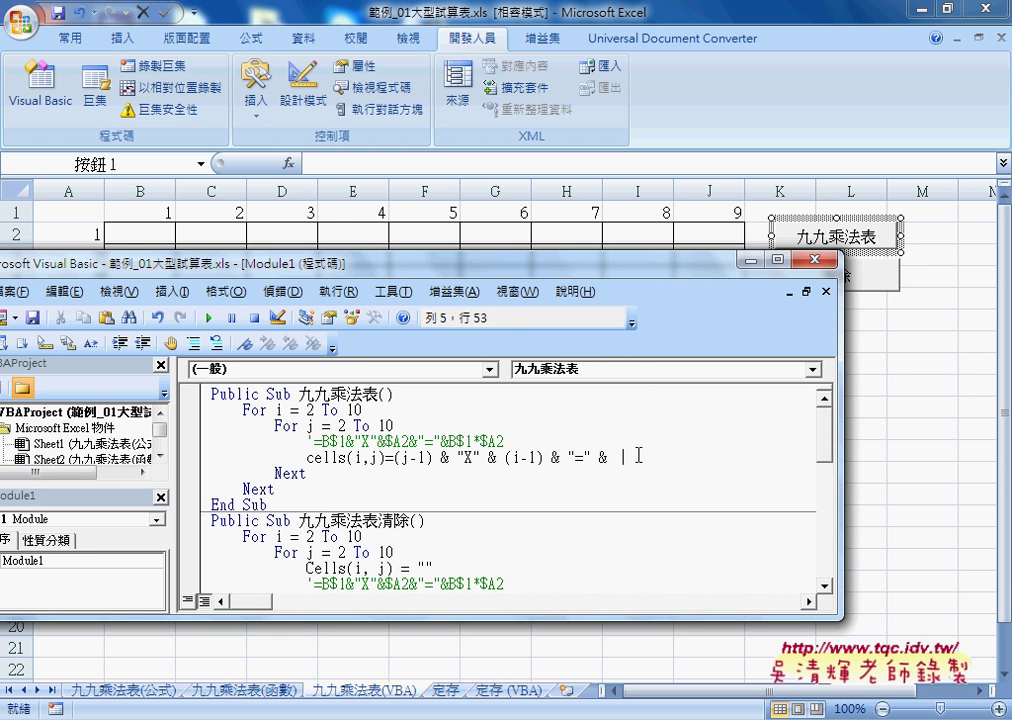
pyautogui.write('(j-1) & "X" & (i-1)')
pyautogui.moveTo(670, 460); pyautogui.dragTo(729, 458)
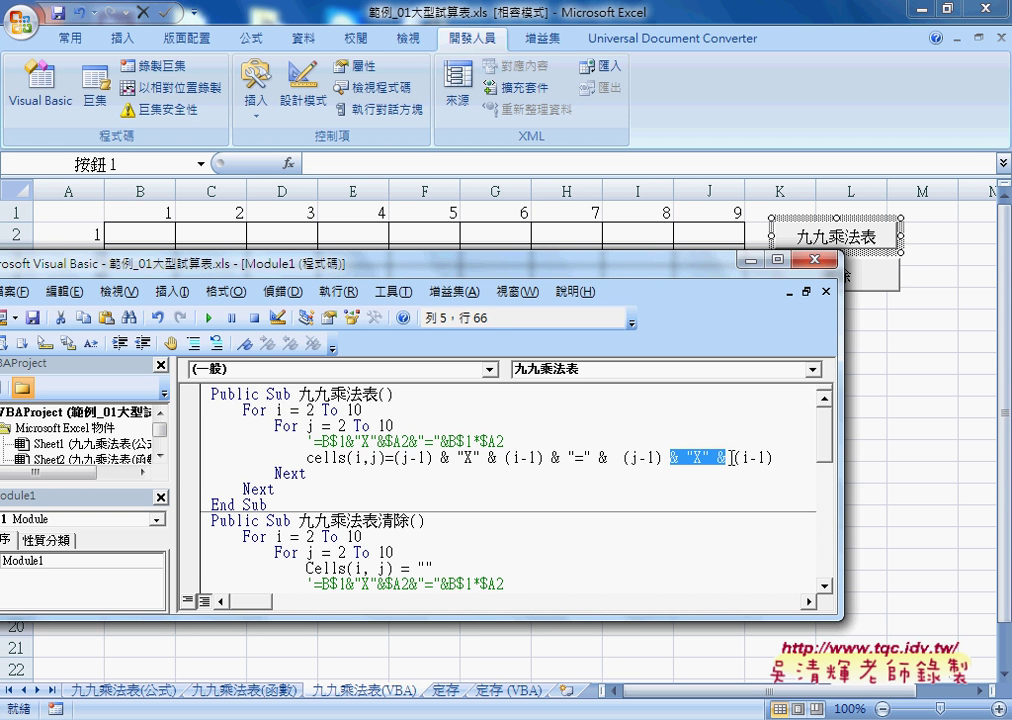
pyautogui.write('*')
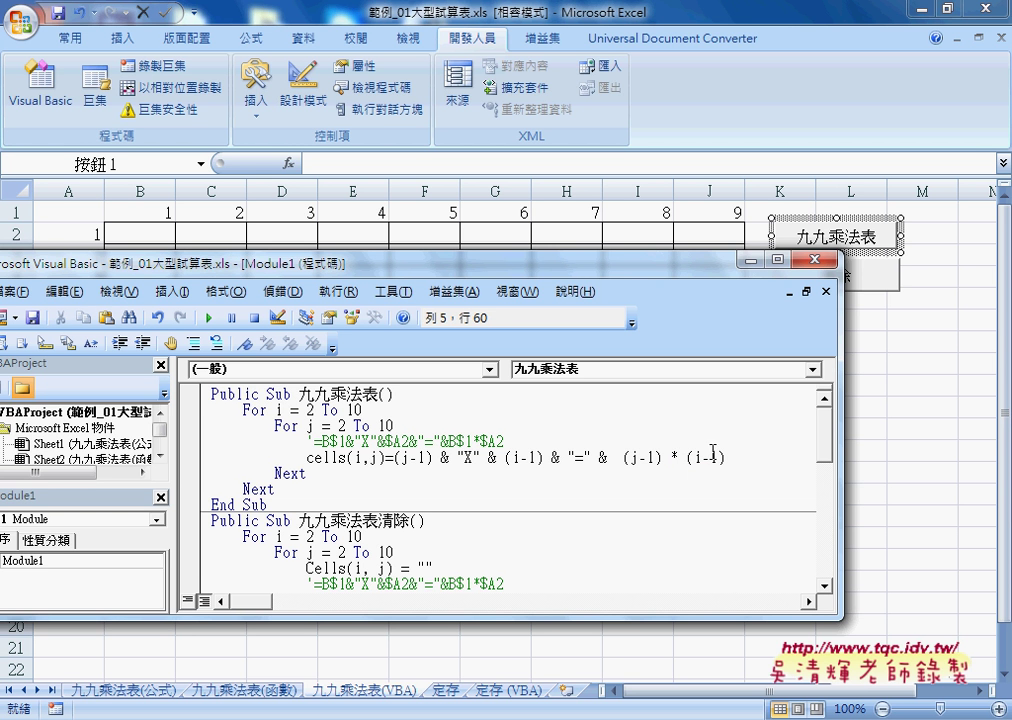
pyautogui.press('Down')
pyautogui.moveTo(670, 458); pyautogui.dragTo(806, 457)
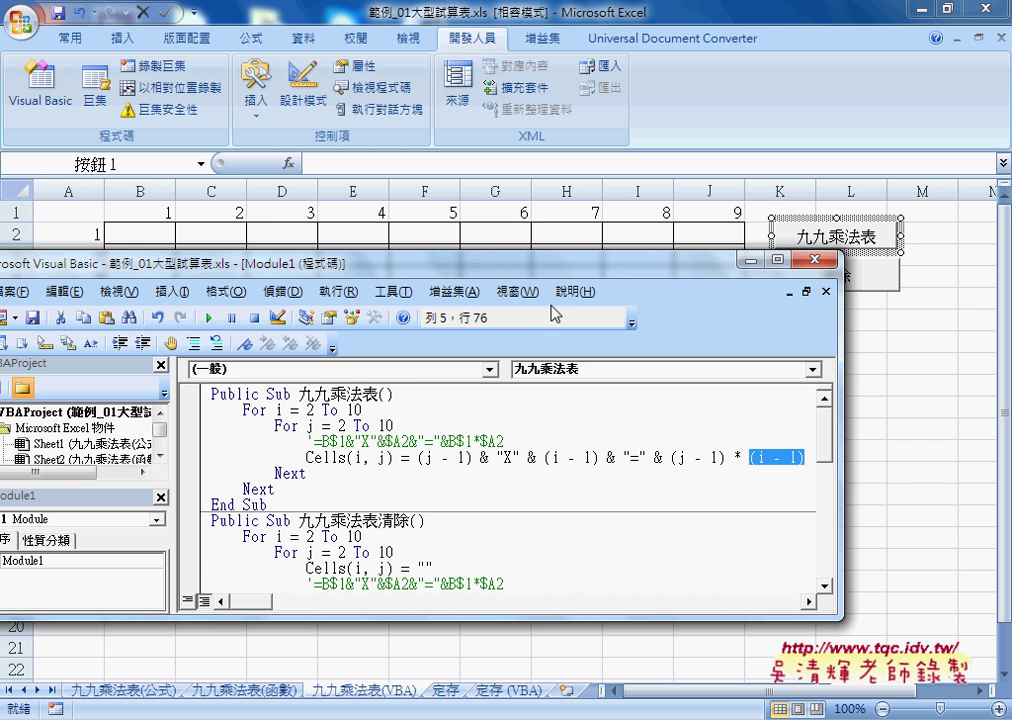
pyautogui.moveTo(535, 265); pyautogui.dragTo(702, 318)
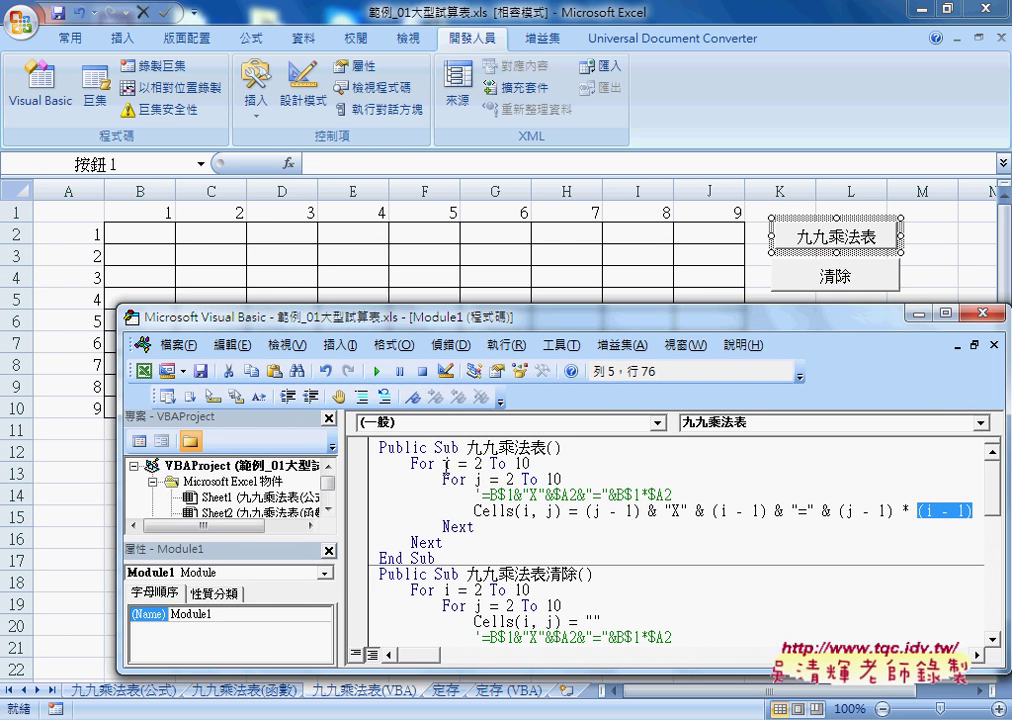
# - Step through the 九九乘法表 macro with F8, filling the first row from 1X1=1 to 9X1=9
pyautogui.click(458, 492)
pyautogui.click(469, 464)
pyautogui.click(496, 494)
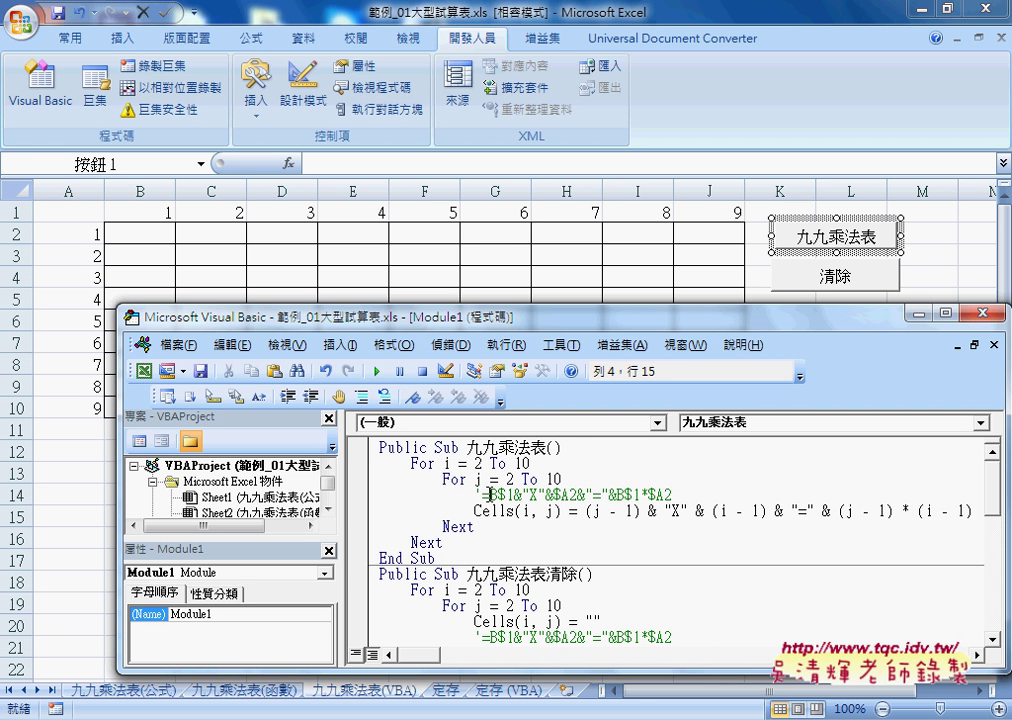
pyautogui.press('F8')
pyautogui.press('F8')
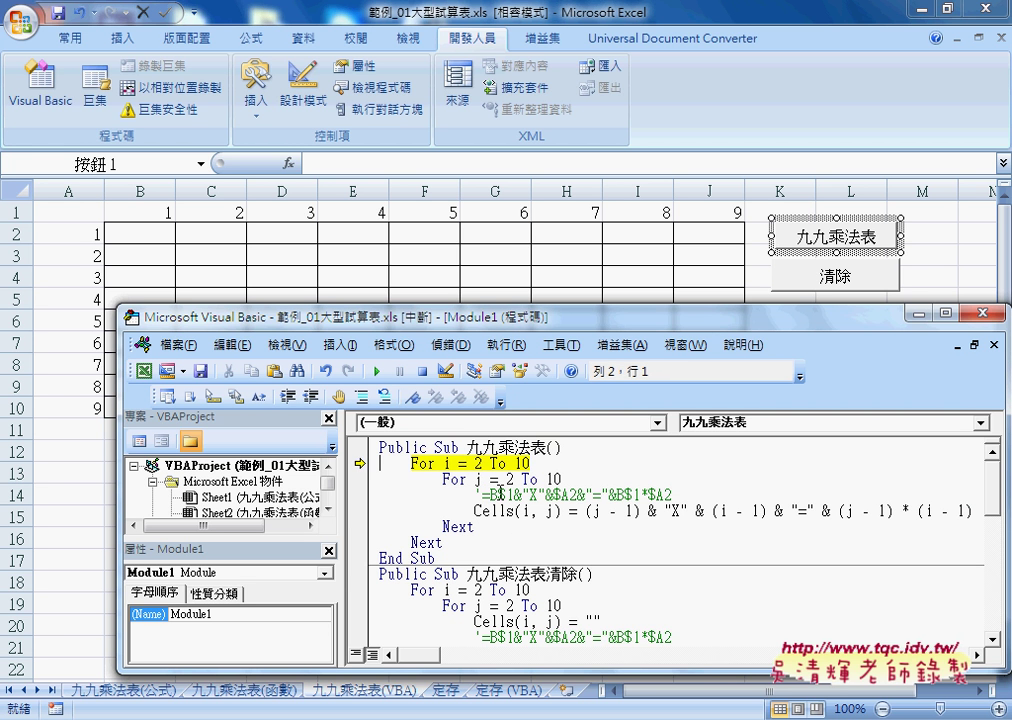
pyautogui.press('F8')
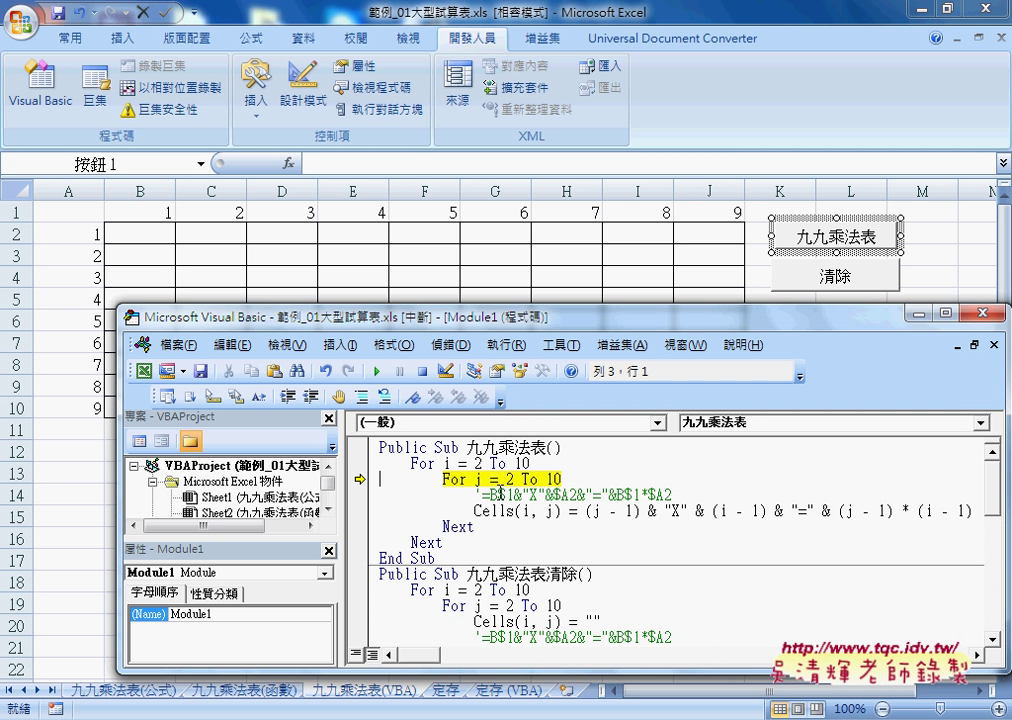
pyautogui.press('F8')
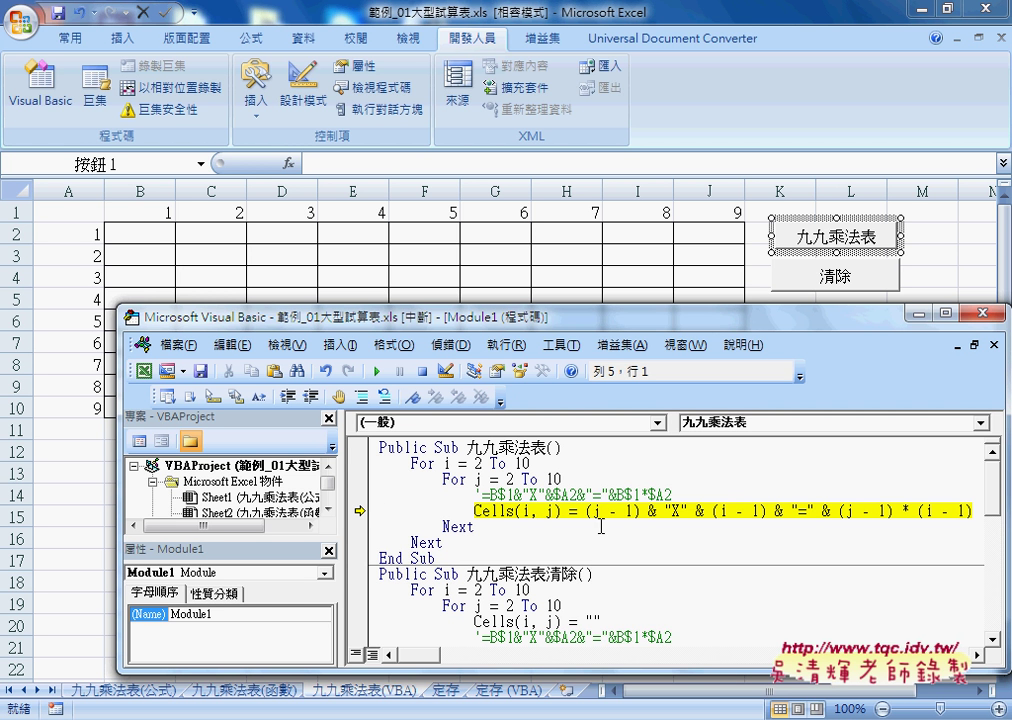
pyautogui.press('F8')
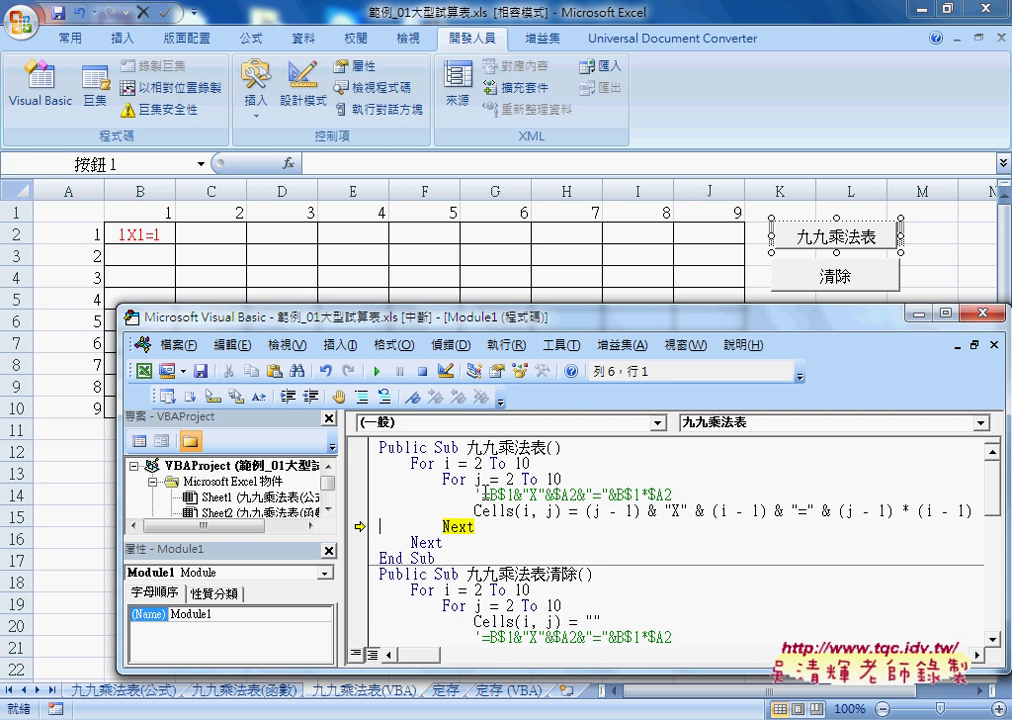
pyautogui.press('F8')
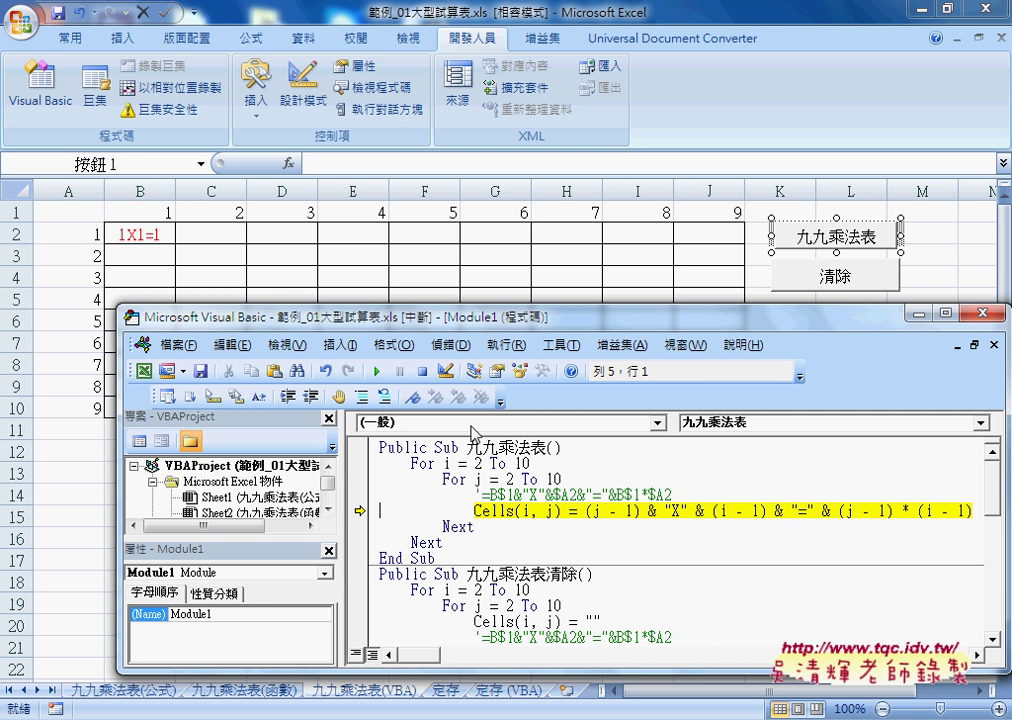
pyautogui.moveTo(723, 511)
pyautogui.press('F8')
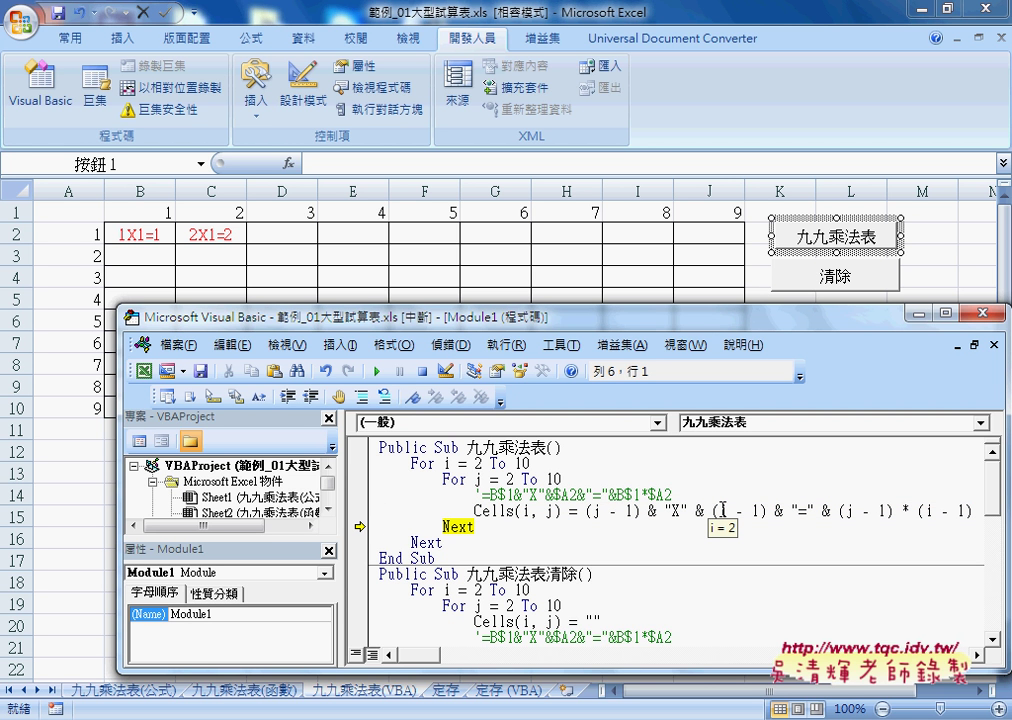
pyautogui.press('F8')
pyautogui.press('F8')
pyautogui.press('F8')
pyautogui.press('F8')
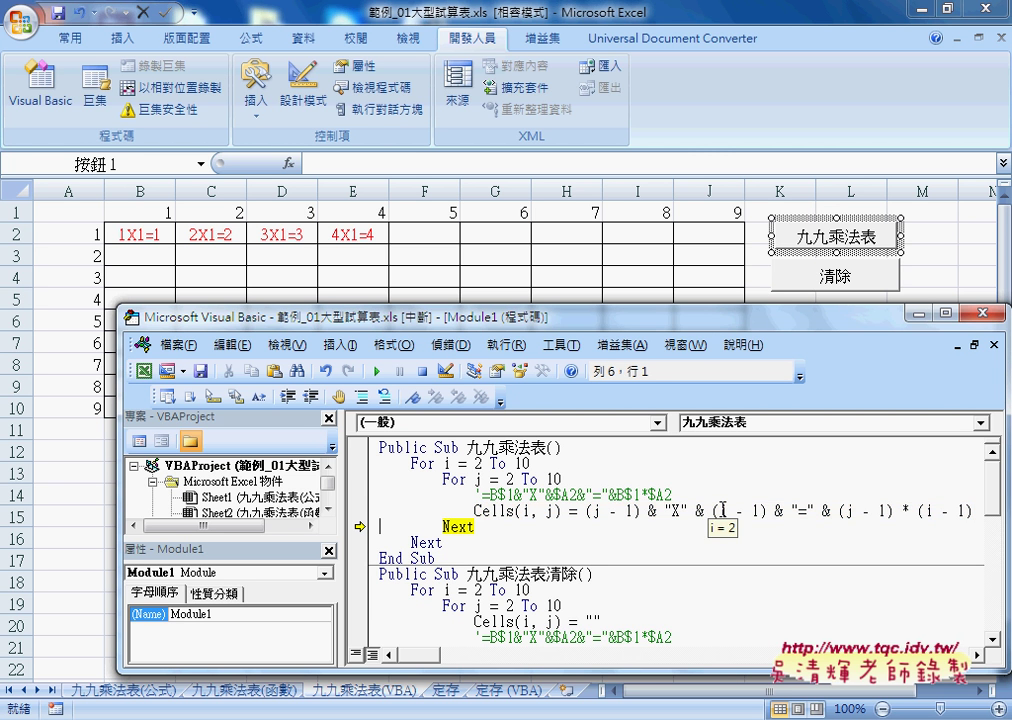
pyautogui.press('F8')
pyautogui.press('F8')
pyautogui.press('F8')
pyautogui.press('F8')
pyautogui.press('F8')
pyautogui.press('F8')
pyautogui.press('F8')
pyautogui.press('F8')
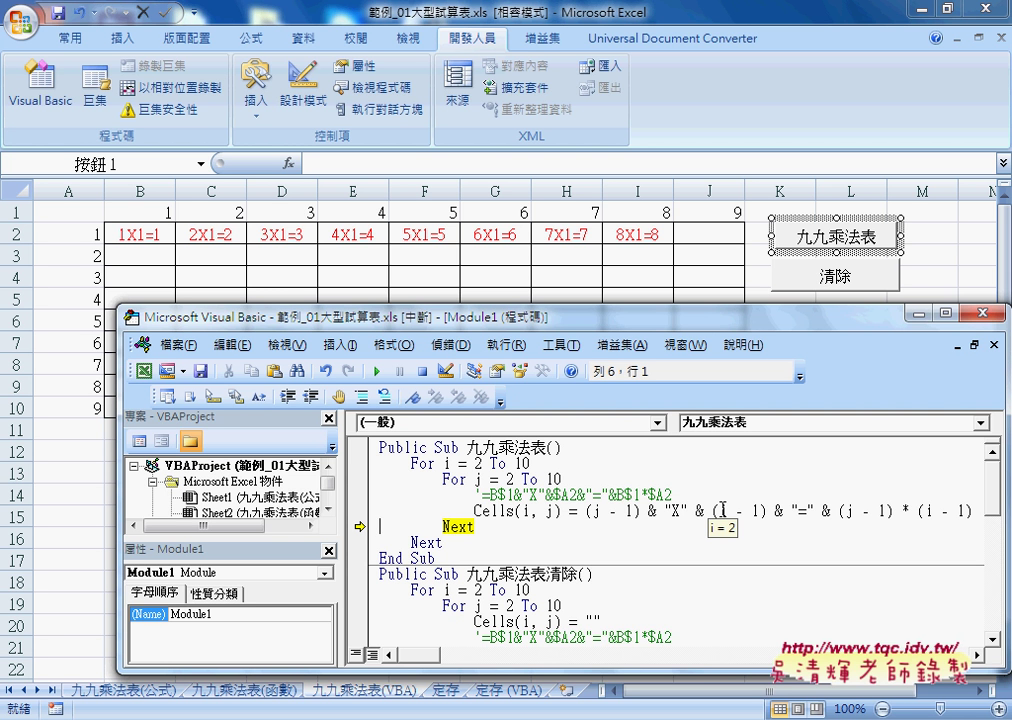
pyautogui.press('F8')
pyautogui.press('F8')
pyautogui.press('F8')
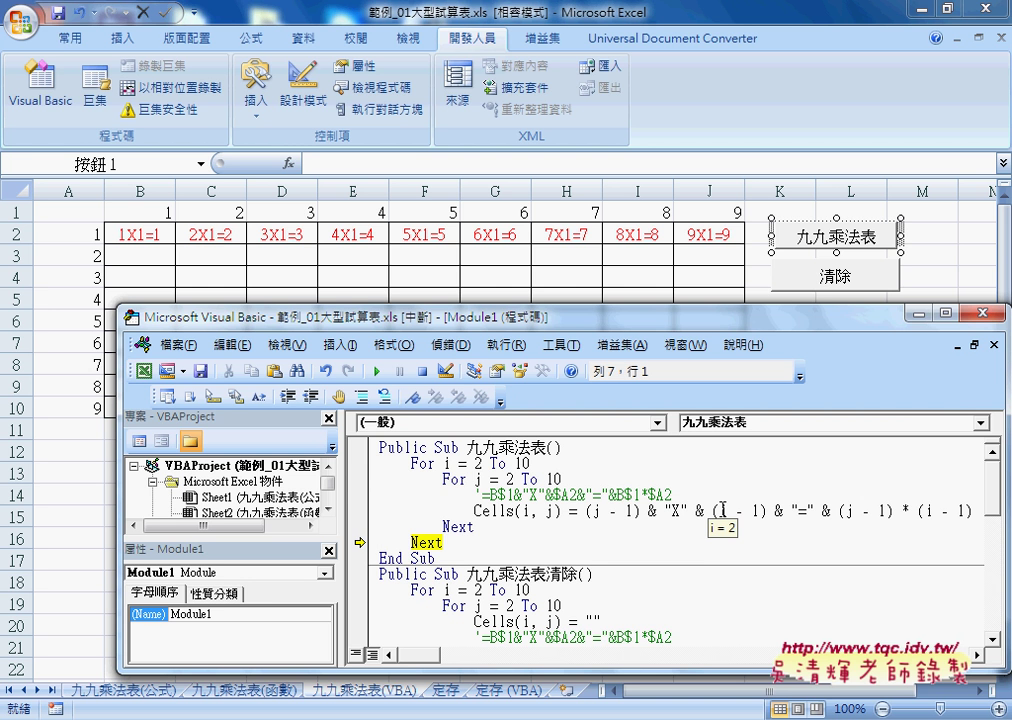
# - Keep stepping into the second and third rows, then continue the macro to completion
pyautogui.press('F8')
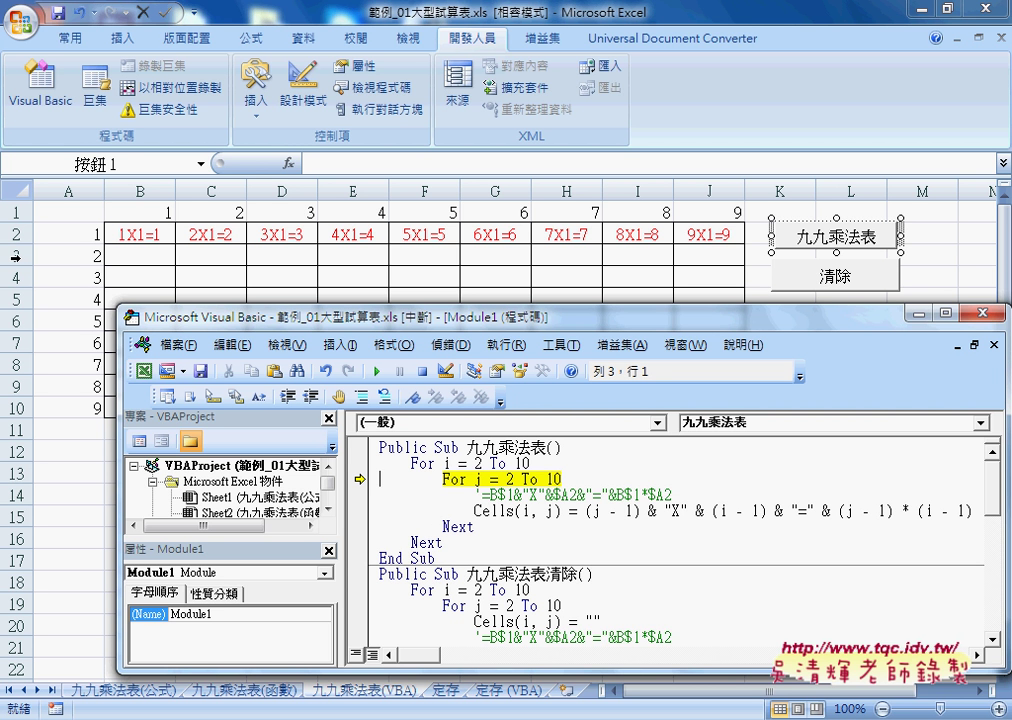
pyautogui.press('F8')
pyautogui.press('F8')
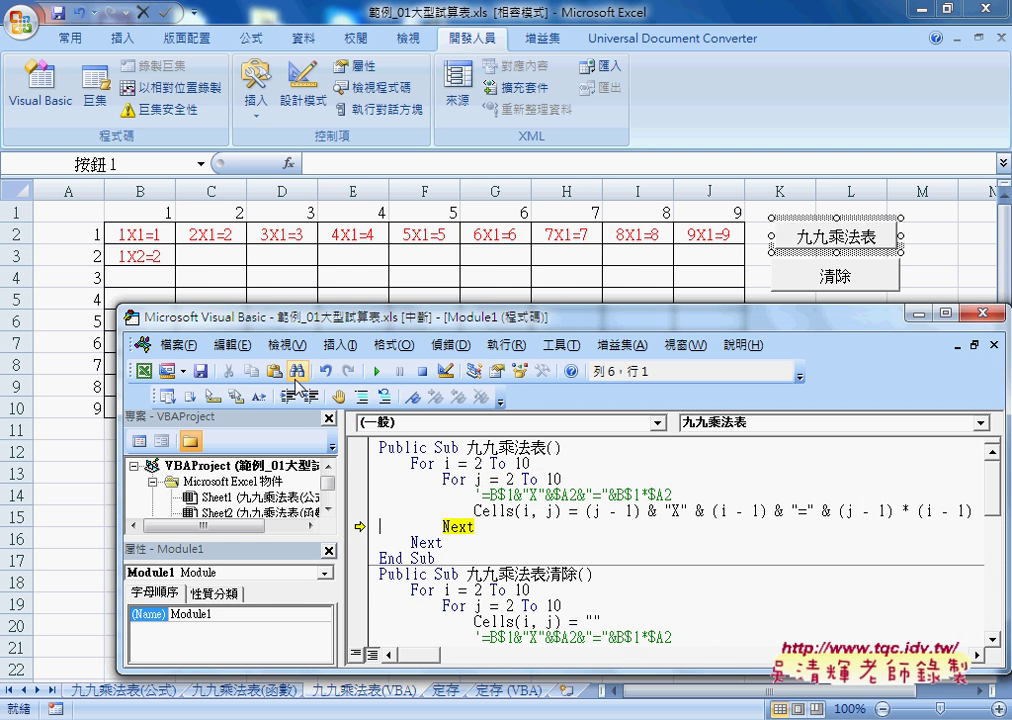
pyautogui.press('F8')
pyautogui.press('F8')
pyautogui.press('F8')
pyautogui.press('F8')
pyautogui.press('F8')
pyautogui.press('F8')
pyautogui.press('F8')
pyautogui.press('F8')
pyautogui.press('F8')
pyautogui.press('F8')
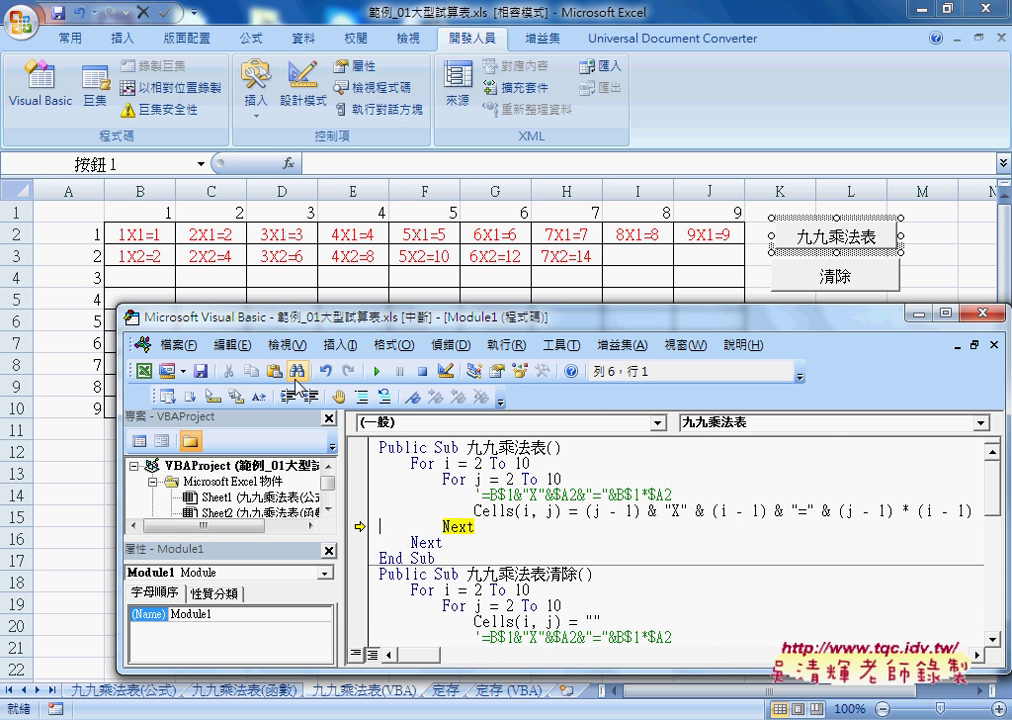
pyautogui.press('F8')
pyautogui.press('F8')
pyautogui.press('F8')
pyautogui.press('F8')
pyautogui.press('F8')
pyautogui.press('F8')
pyautogui.press('F8')
pyautogui.press('F8')
pyautogui.press('F8')
pyautogui.press('F8')
pyautogui.press('F8')
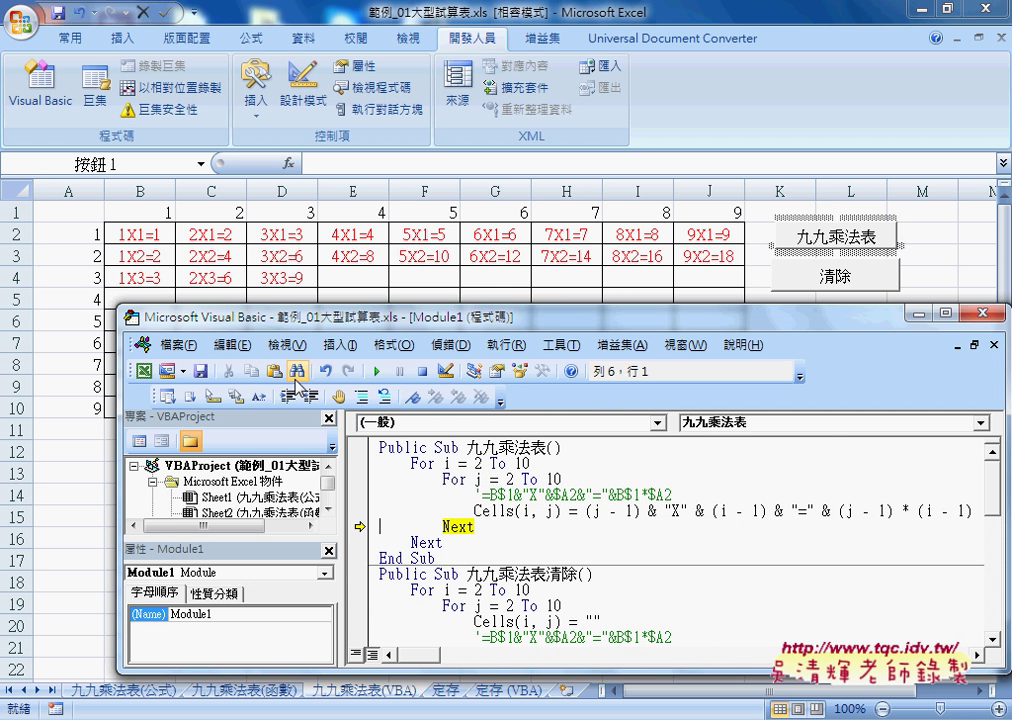
pyautogui.press('F8')
pyautogui.press('F8')
pyautogui.press('F8')
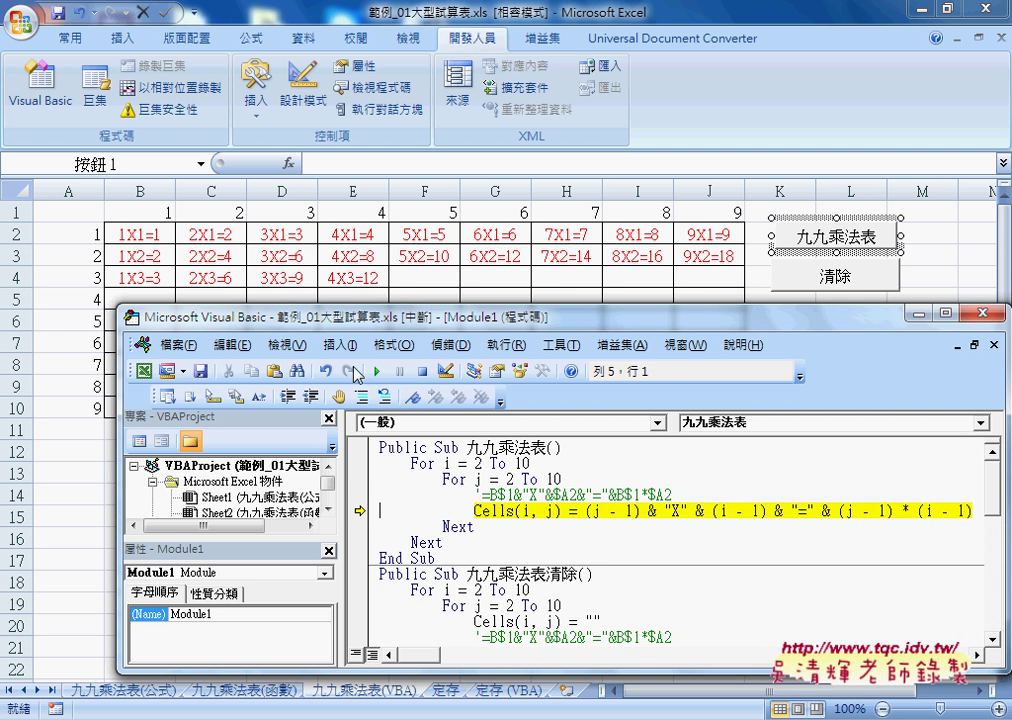
pyautogui.click(376, 372)
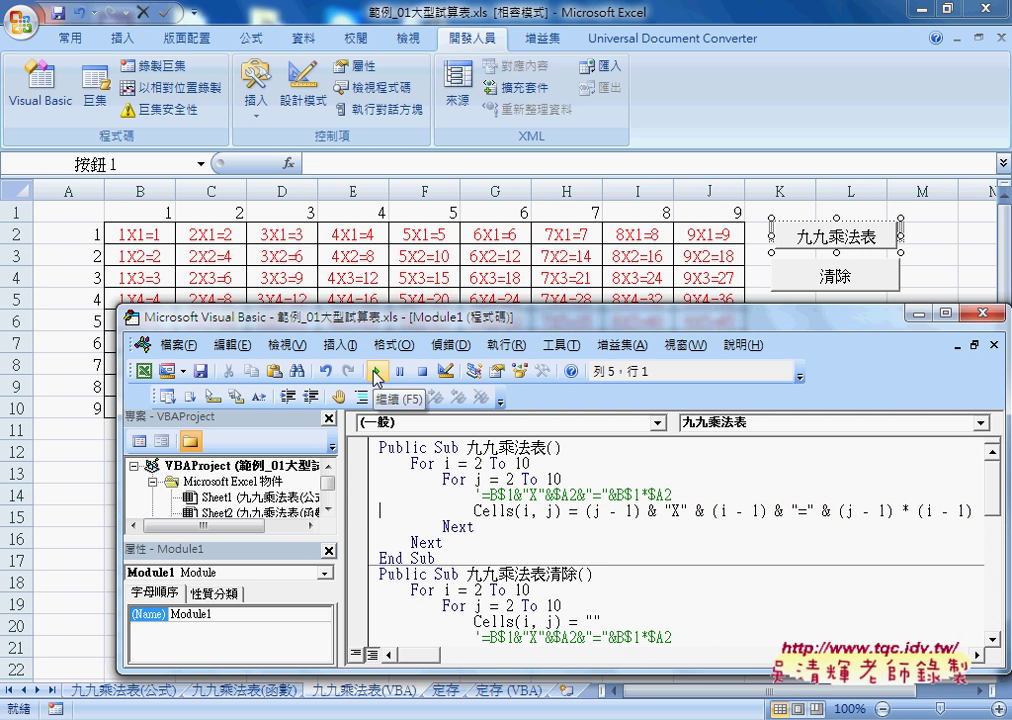
# - Run 九九乘法表清除 to empty the table, refill it once, then clear it again
pyautogui.moveTo(337, 322)
pyautogui.mouseDown()
pyautogui.moveTo(432, 378)
pyautogui.moveTo(449, 465)
pyautogui.mouseUp()
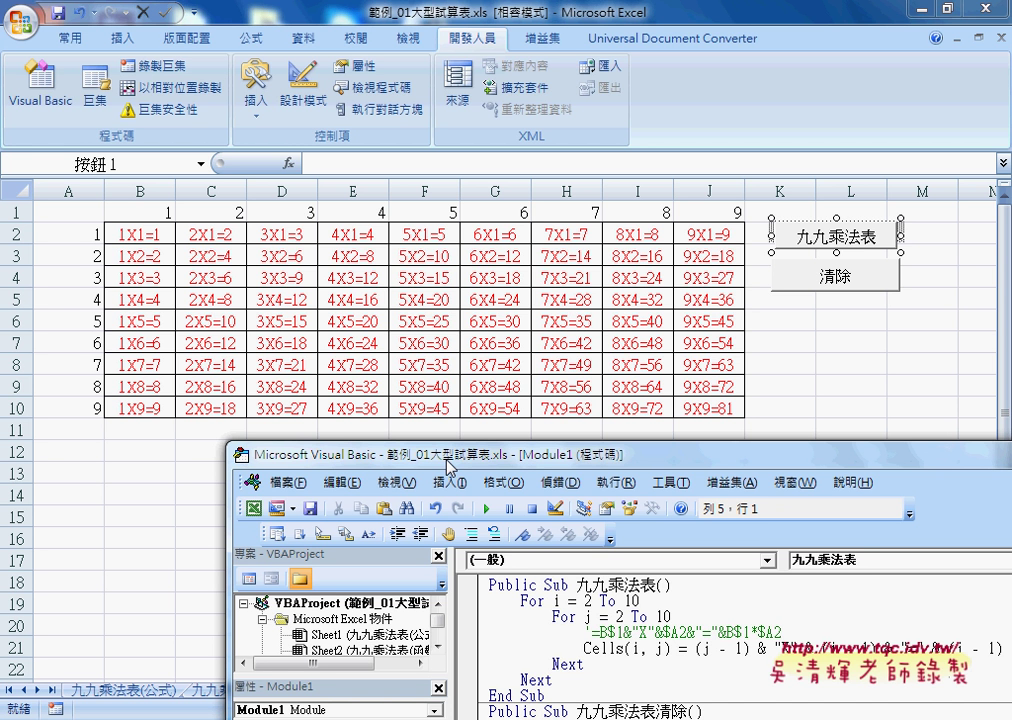
pyautogui.moveTo(449, 465)
pyautogui.mouseDown()
pyautogui.moveTo(448, 424)
pyautogui.moveTo(405, 380)
pyautogui.moveTo(405, 327)
pyautogui.mouseUp()
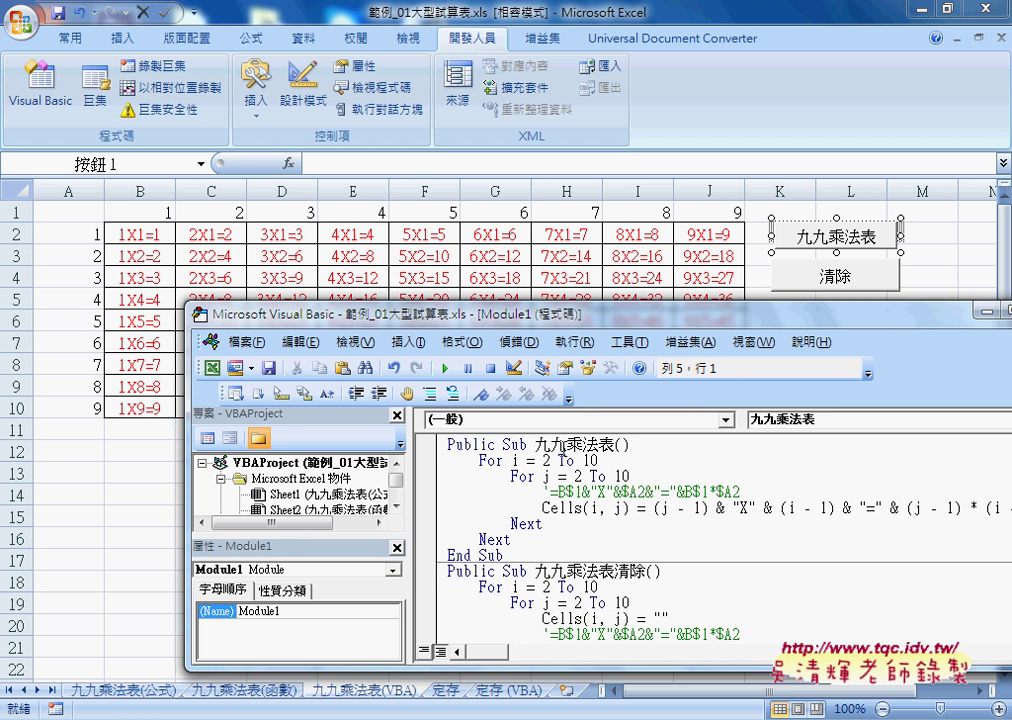
pyautogui.scroll(-1, 582, 486)
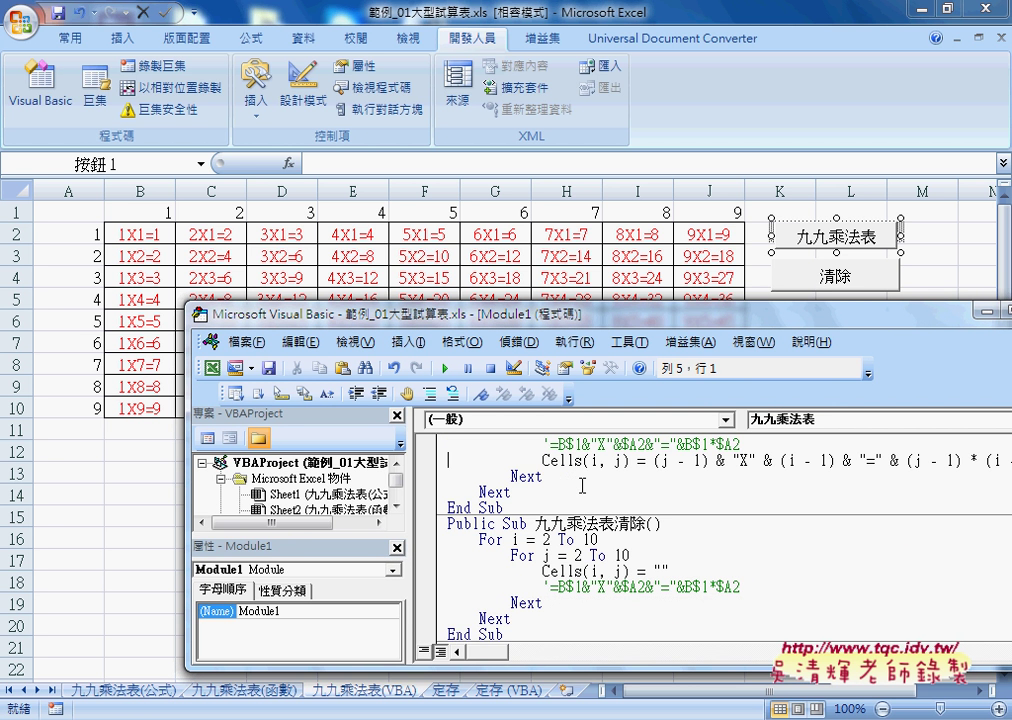
pyautogui.click(645, 571)
pyautogui.click(445, 369)
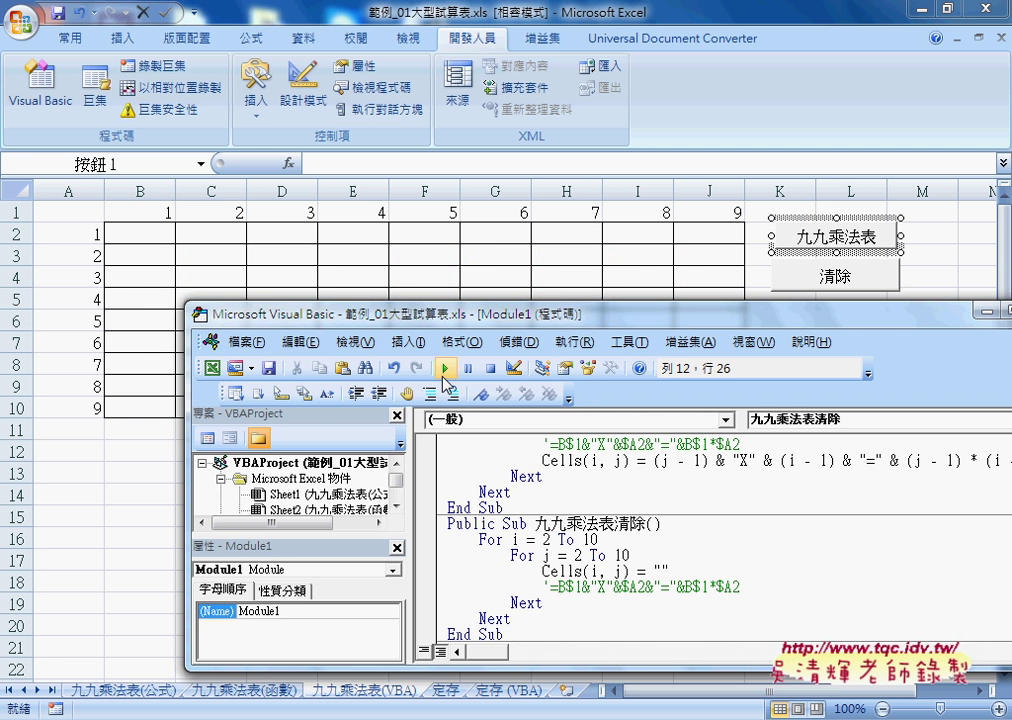
pyautogui.click(585, 460)
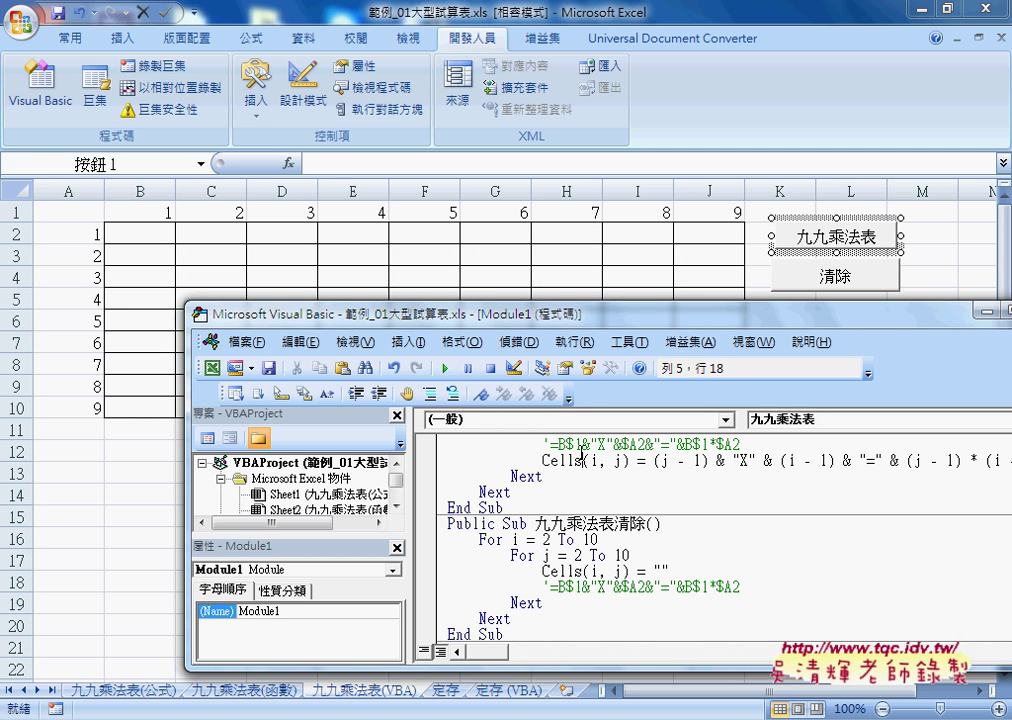
pyautogui.click(447, 369)
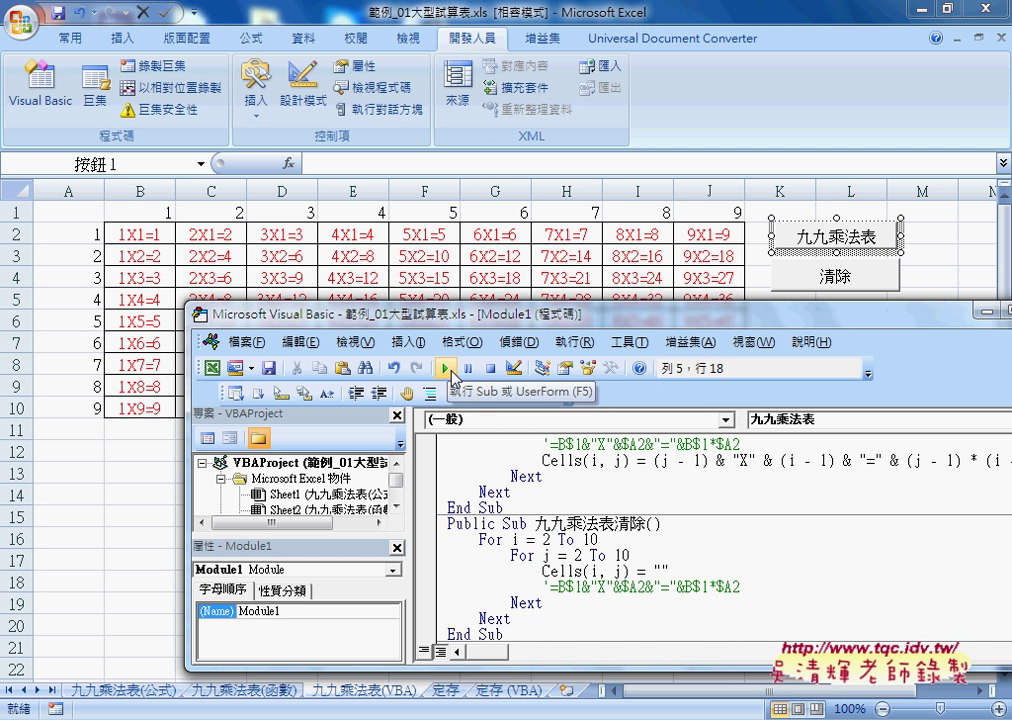
pyautogui.click(563, 555)
pyautogui.click(445, 368)
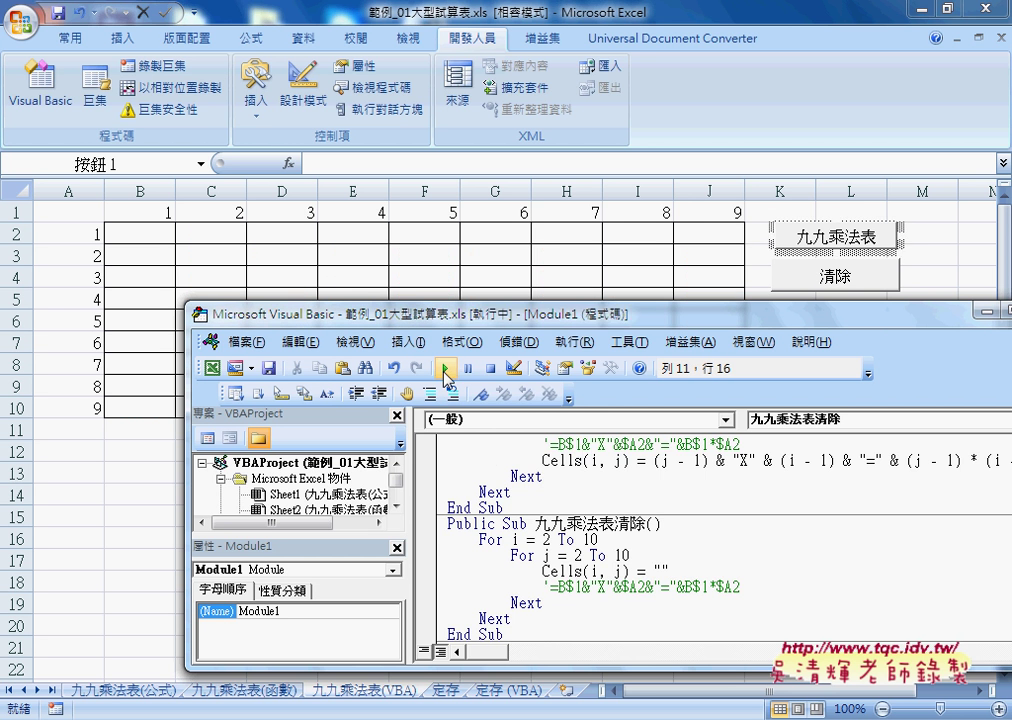
pyautogui.scroll(1, 533, 484)
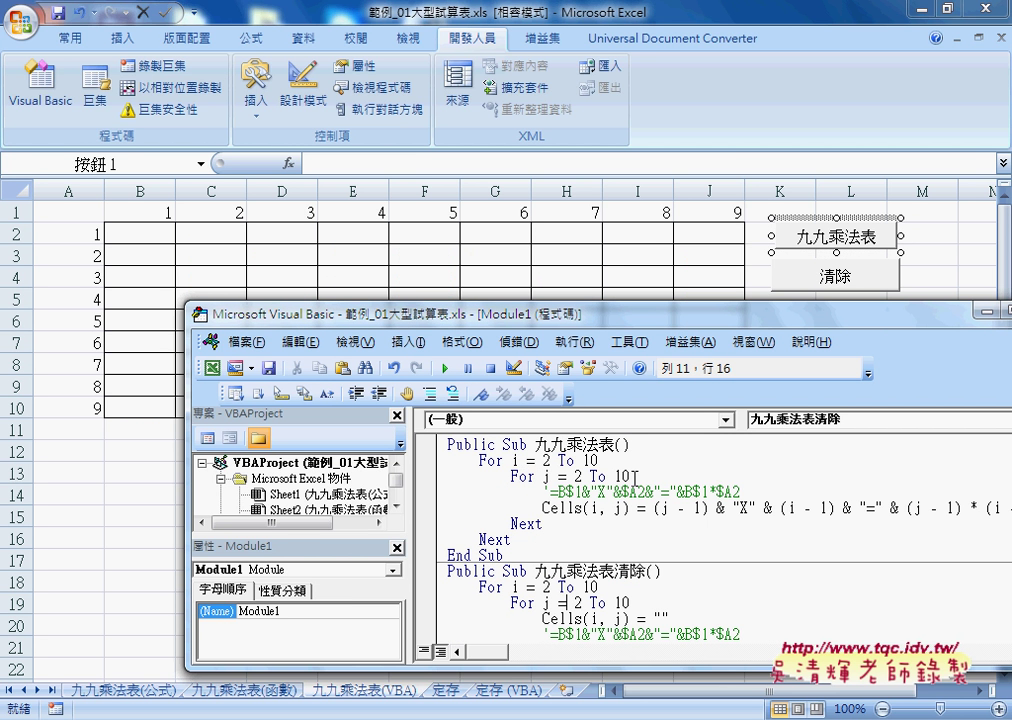
pyautogui.moveTo(633, 477); pyautogui.dragTo(511, 477)
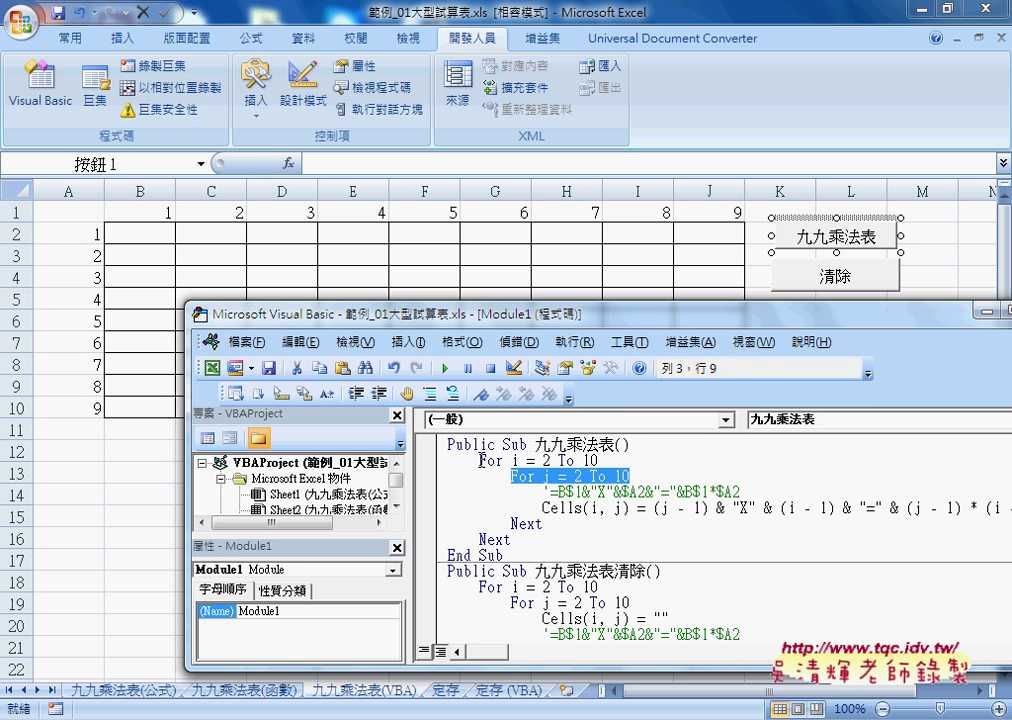
pyautogui.click(556, 507)
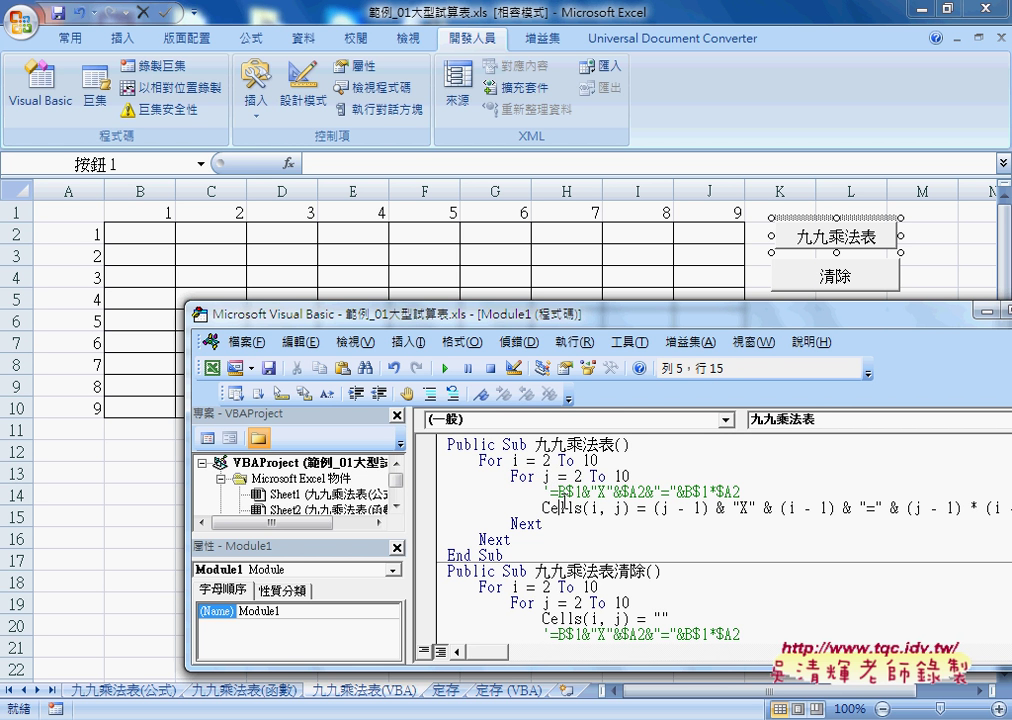
pyautogui.press('F8')
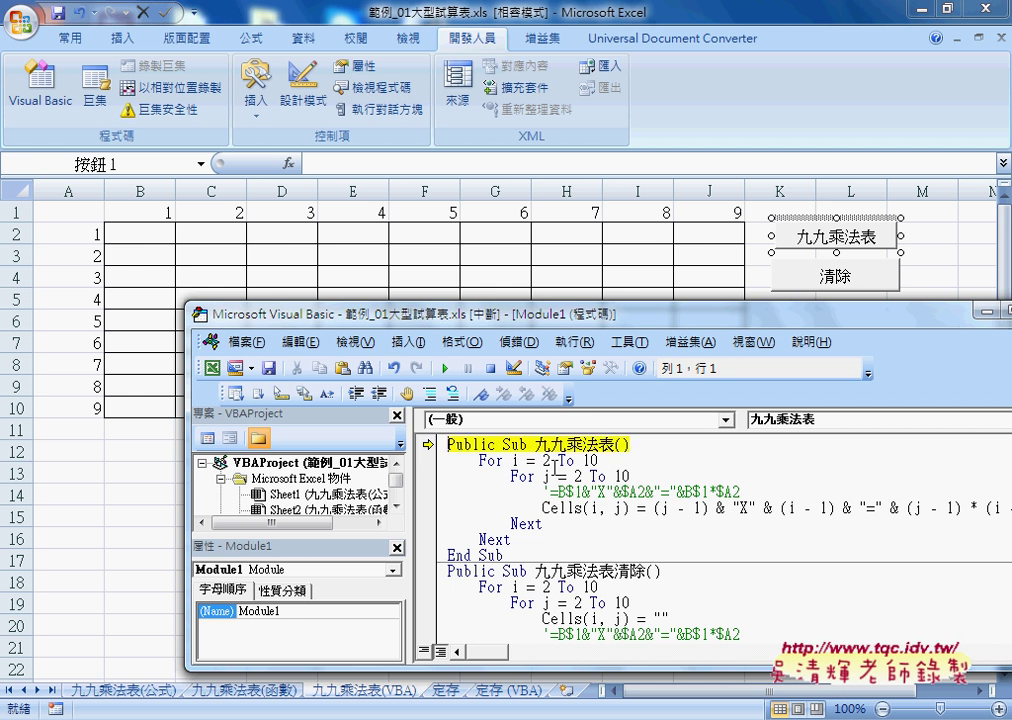
pyautogui.press('F8')
pyautogui.press('F8')
pyautogui.press('F8')
pyautogui.press('F8')
pyautogui.press('F8')
pyautogui.press('F8')
pyautogui.press('F8')
pyautogui.press('F8')
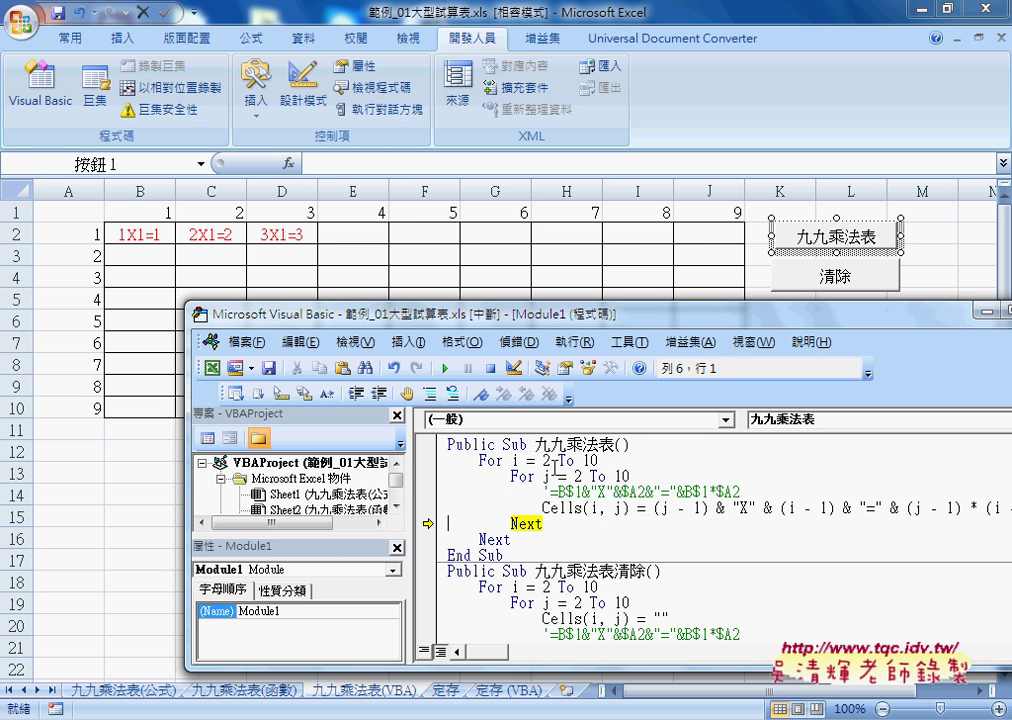
pyautogui.press('F8')
pyautogui.press('F8')
pyautogui.press('F8')
pyautogui.press('F8')
pyautogui.press('F8')
pyautogui.press('F8')
pyautogui.press('F8')
pyautogui.press('F8')
pyautogui.press('F8')
pyautogui.press('F8')
pyautogui.press('F8')
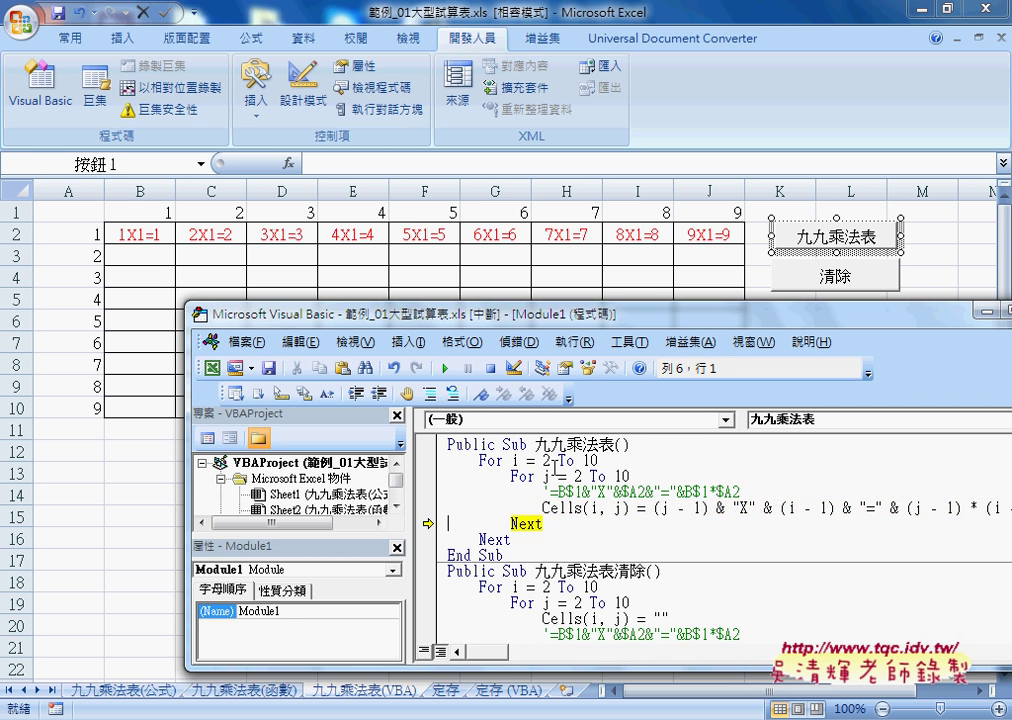
pyautogui.press('F8')
pyautogui.press('F8')
pyautogui.press('F8')
pyautogui.press('F8')
pyautogui.press('F8')
pyautogui.press('F8')
pyautogui.press('F8')
pyautogui.press('F8')
pyautogui.press('F8')
pyautogui.press('F8')
pyautogui.press('F8')
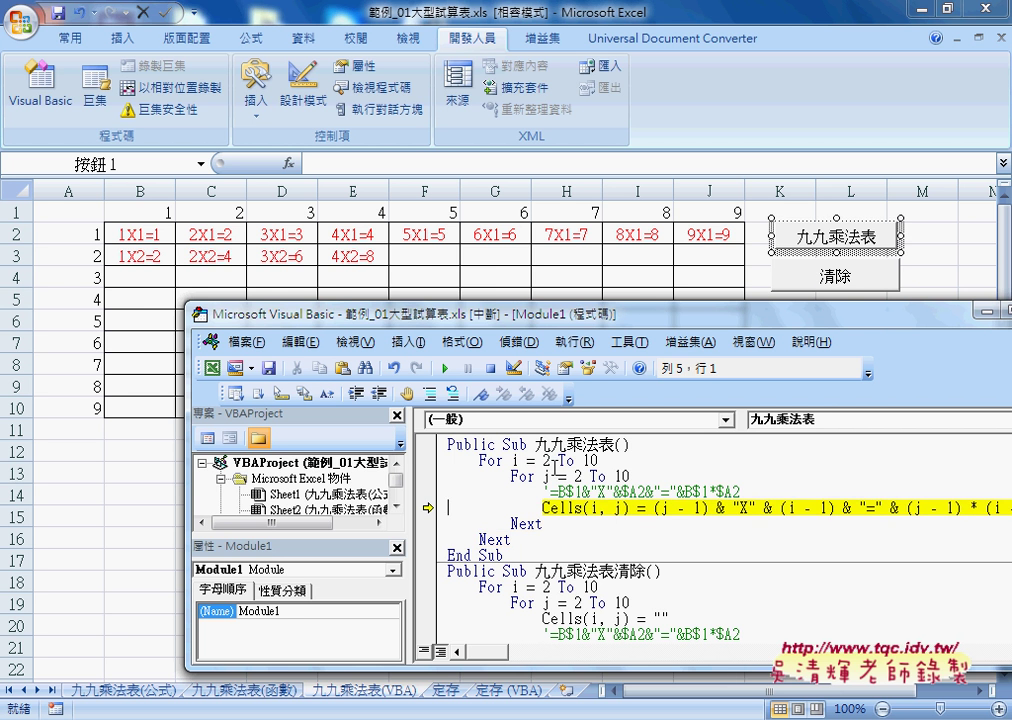
pyautogui.press('F5')
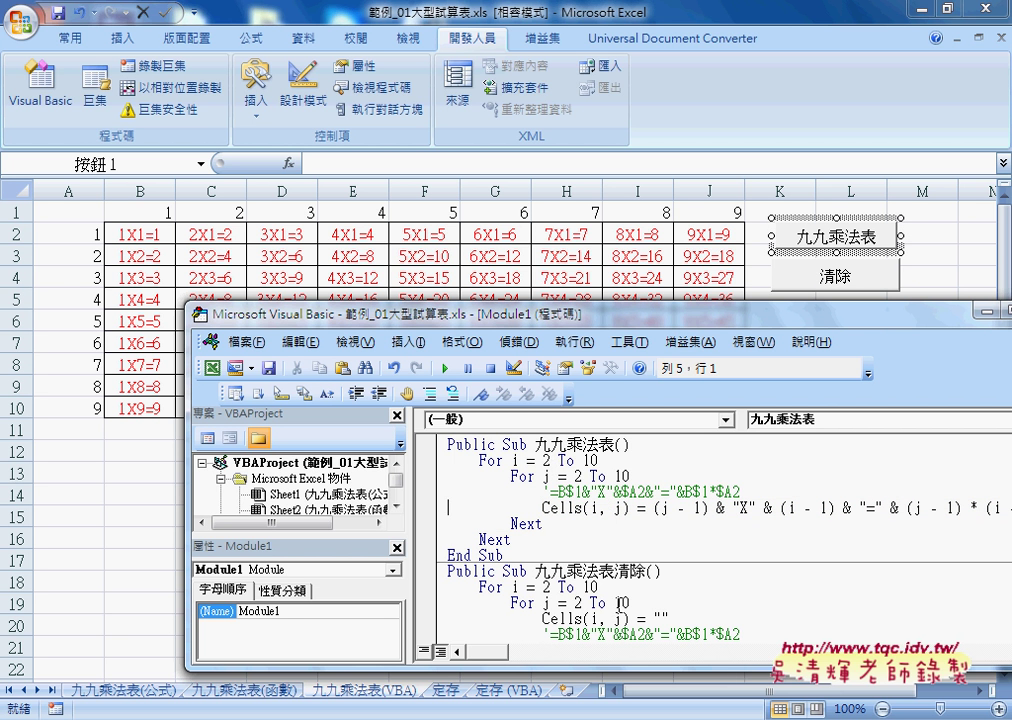
pyautogui.click(614, 603)
pyautogui.click(447, 370)
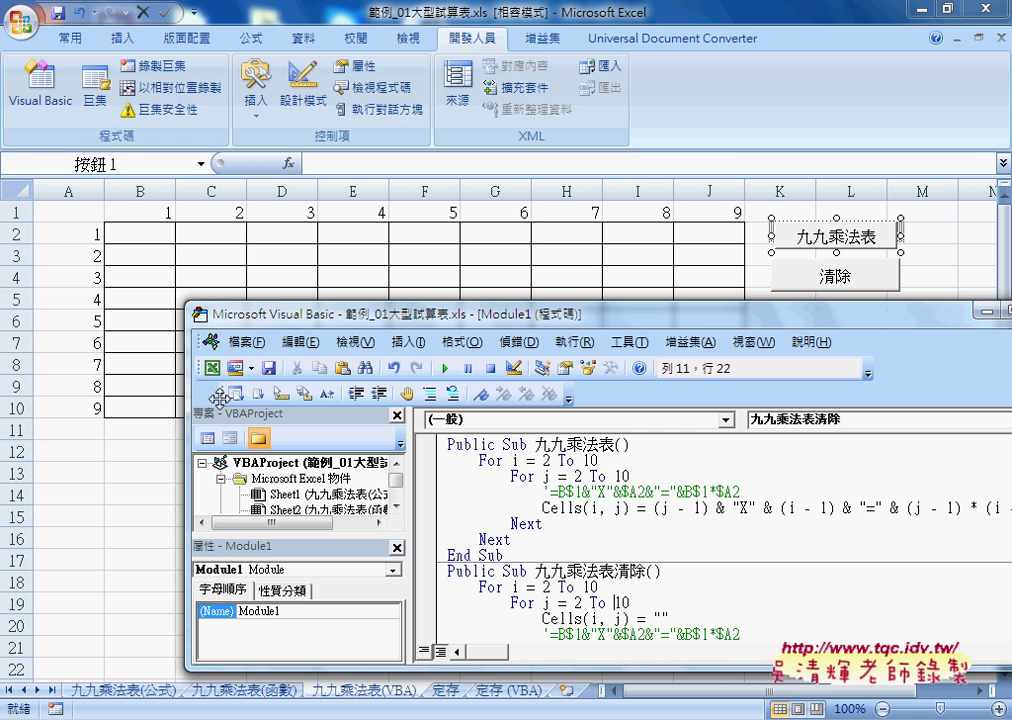
# - Make For j the outer loop, step through column B with F8, then run to completion
pyautogui.moveTo(630, 476)
pyautogui.mouseDown()
pyautogui.moveTo(511, 476)
pyautogui.moveTo(598, 460)
pyautogui.moveTo(716, 460)
pyautogui.mouseUp()
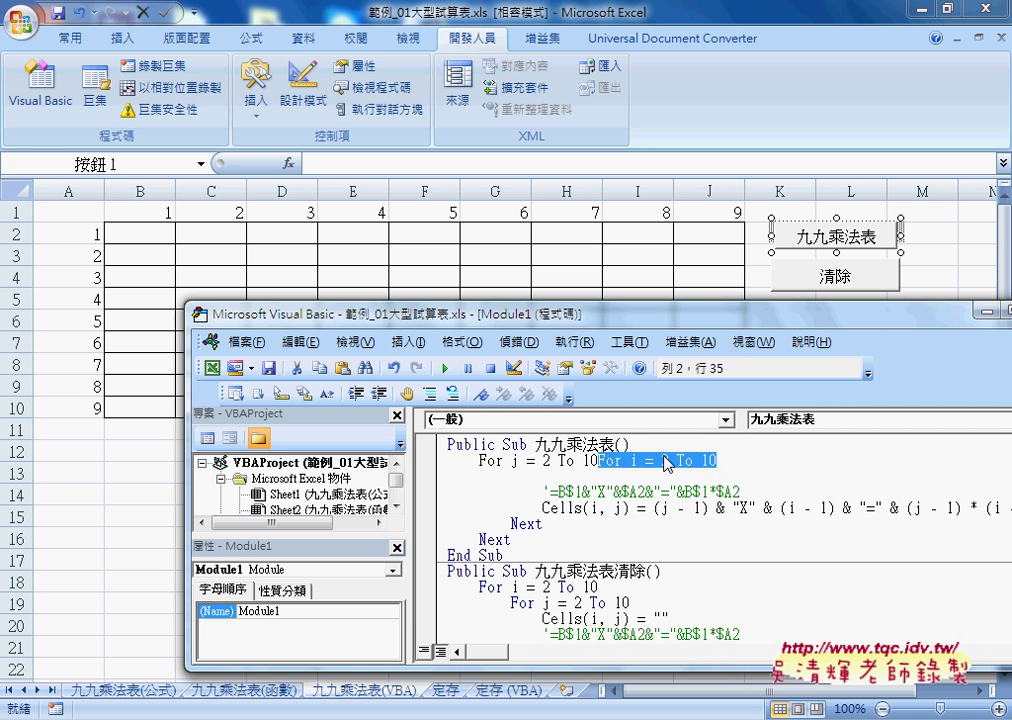
pyautogui.moveTo(561, 478); pyautogui.dragTo(575, 476)
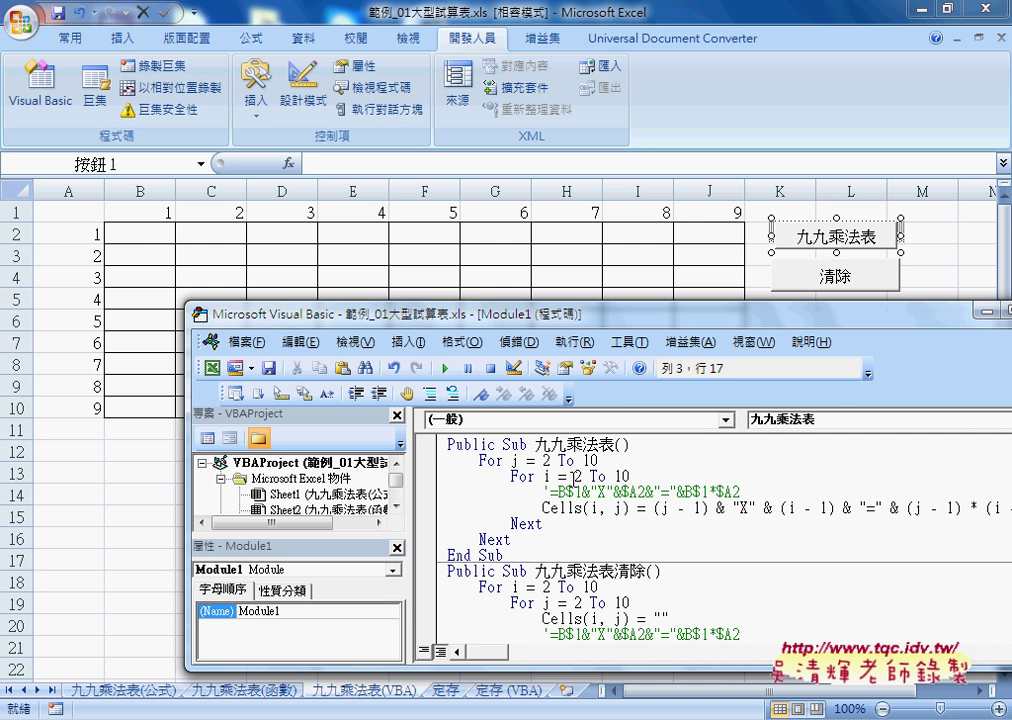
pyautogui.press('F8')
pyautogui.press('F8')
pyautogui.press('F8')
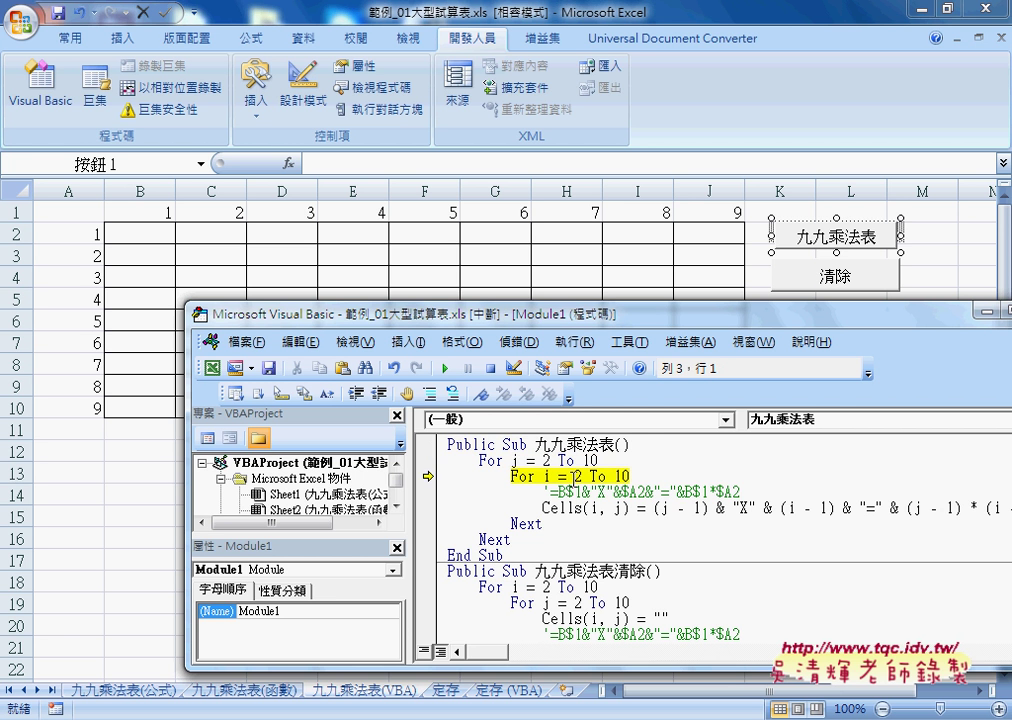
pyautogui.press('F8')
pyautogui.press('F8')
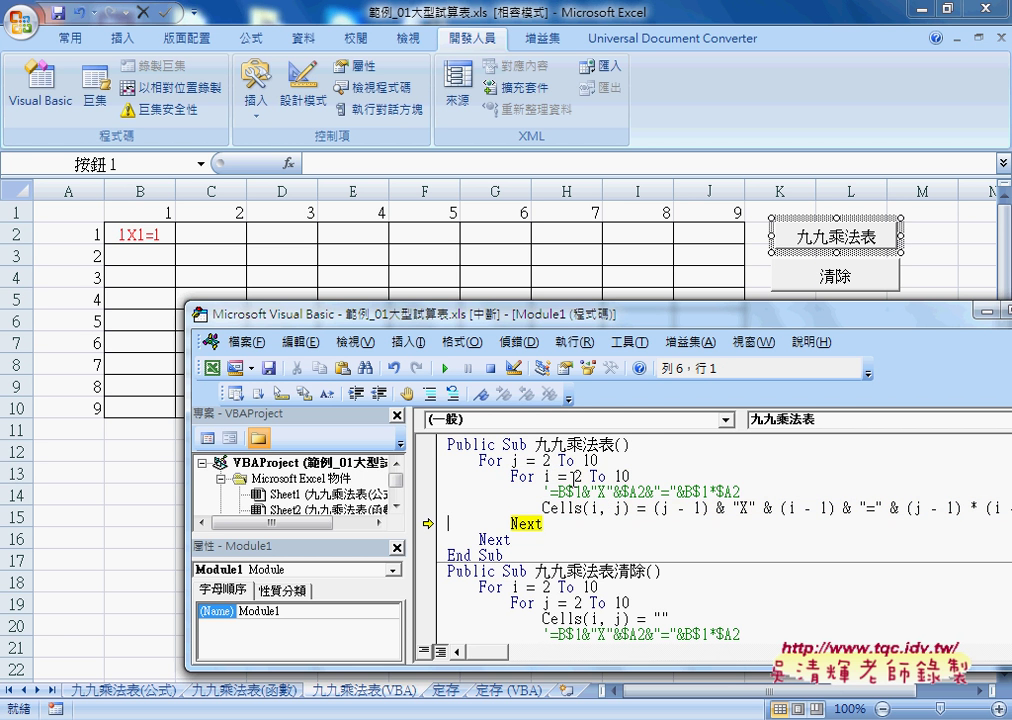
pyautogui.press('F8')
pyautogui.press('F8')
pyautogui.press('F8')
pyautogui.press('F8')
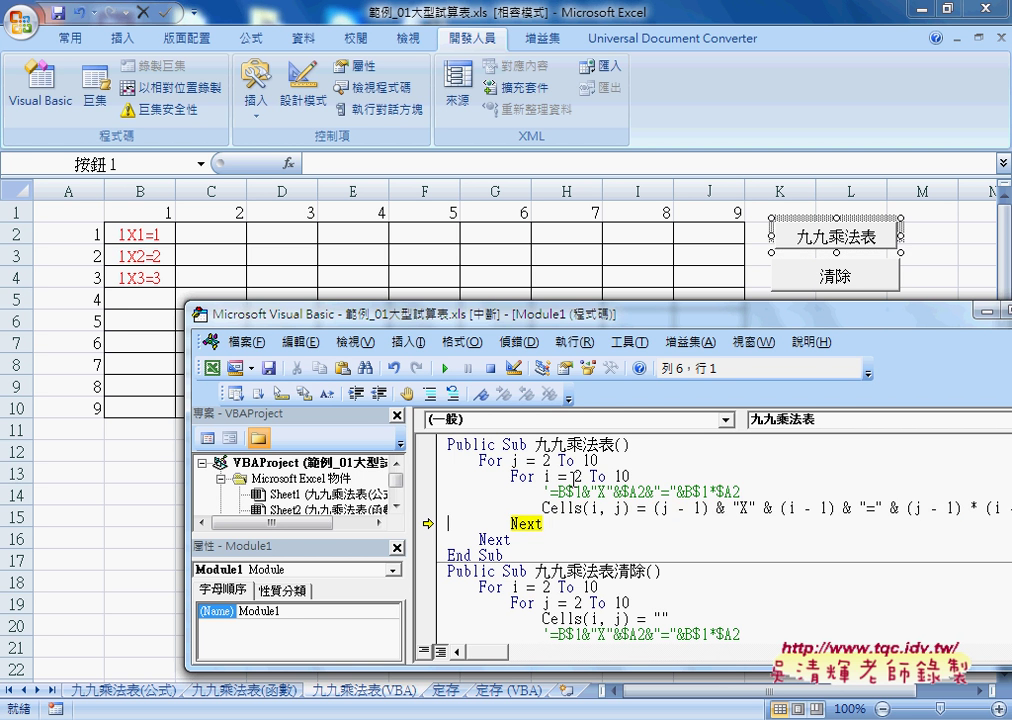
pyautogui.press('F8')
pyautogui.press('F8')
pyautogui.press('F8')
pyautogui.press('F8')
pyautogui.press('F8')
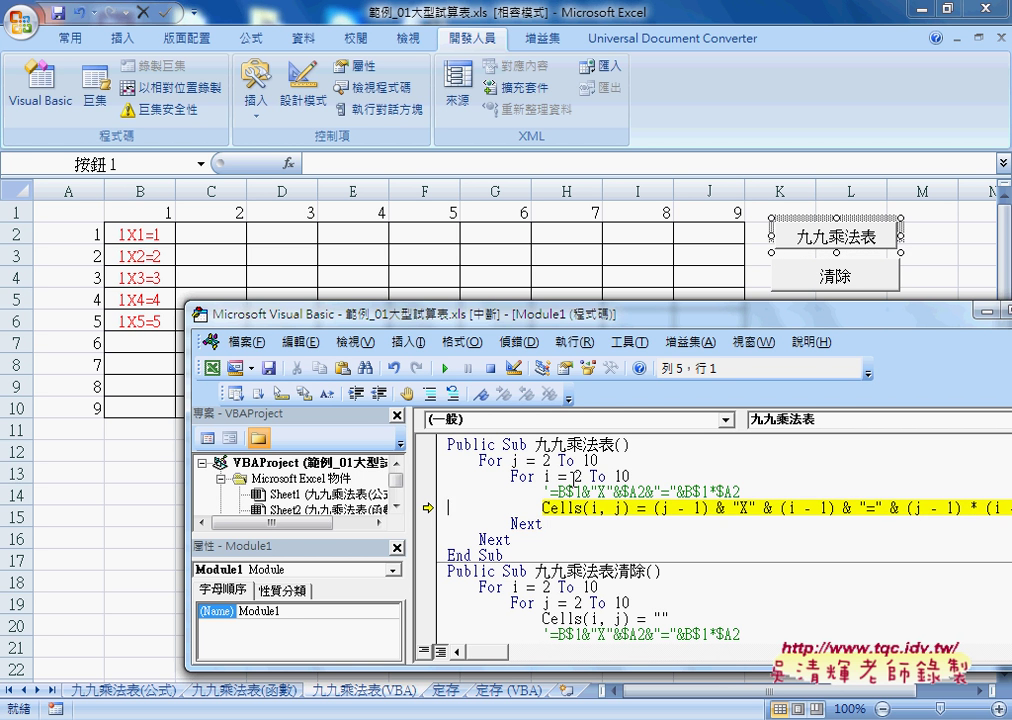
pyautogui.press('F8')
pyautogui.press('F8')
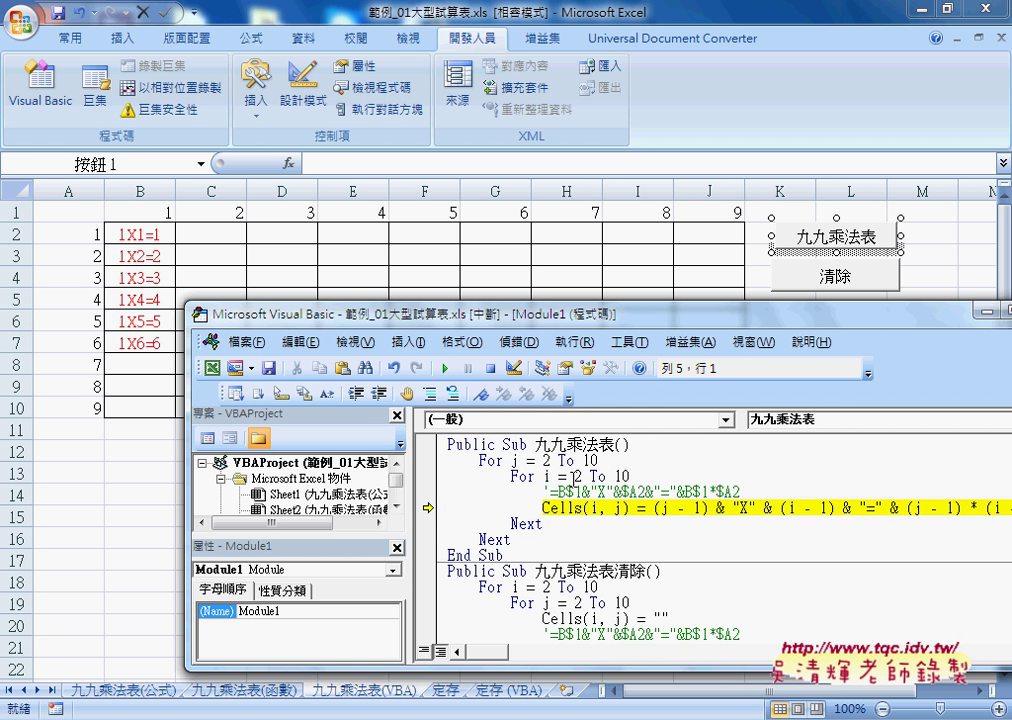
pyautogui.press('F8')
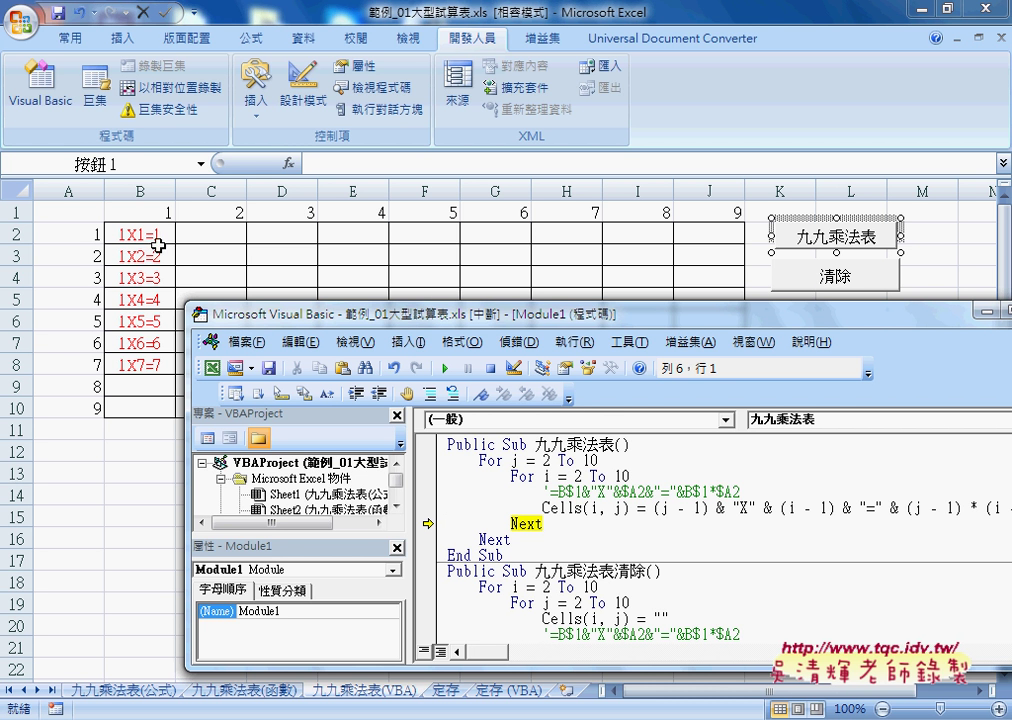
pyautogui.press('F8')
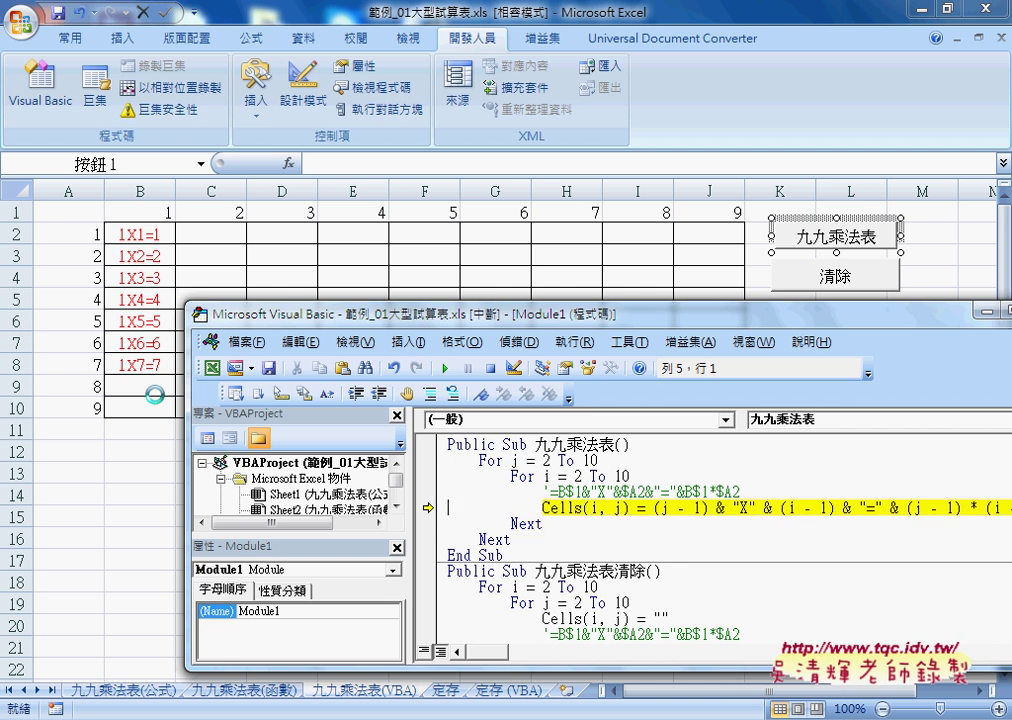
pyautogui.press('F8')
pyautogui.press('F8')
pyautogui.press('F8')
pyautogui.press('F8')
pyautogui.press('F8')
pyautogui.press('F8')
pyautogui.press('F8')
pyautogui.press('F8')
pyautogui.press('F8')
pyautogui.press('F8')
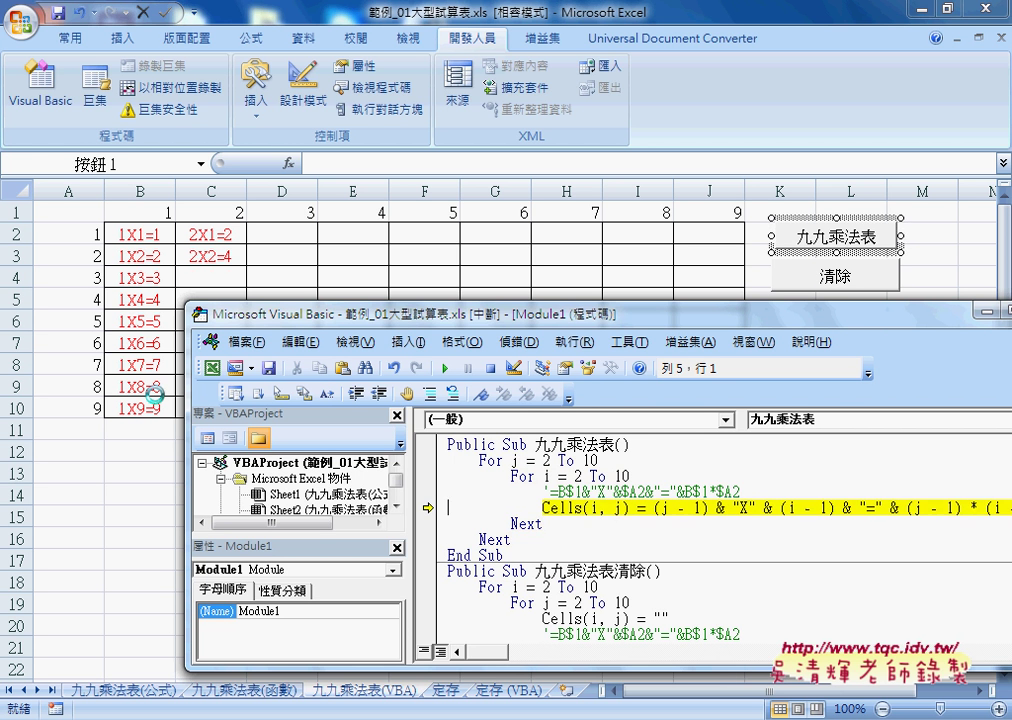
pyautogui.press('F8')
pyautogui.press('F8')
pyautogui.press('F8')
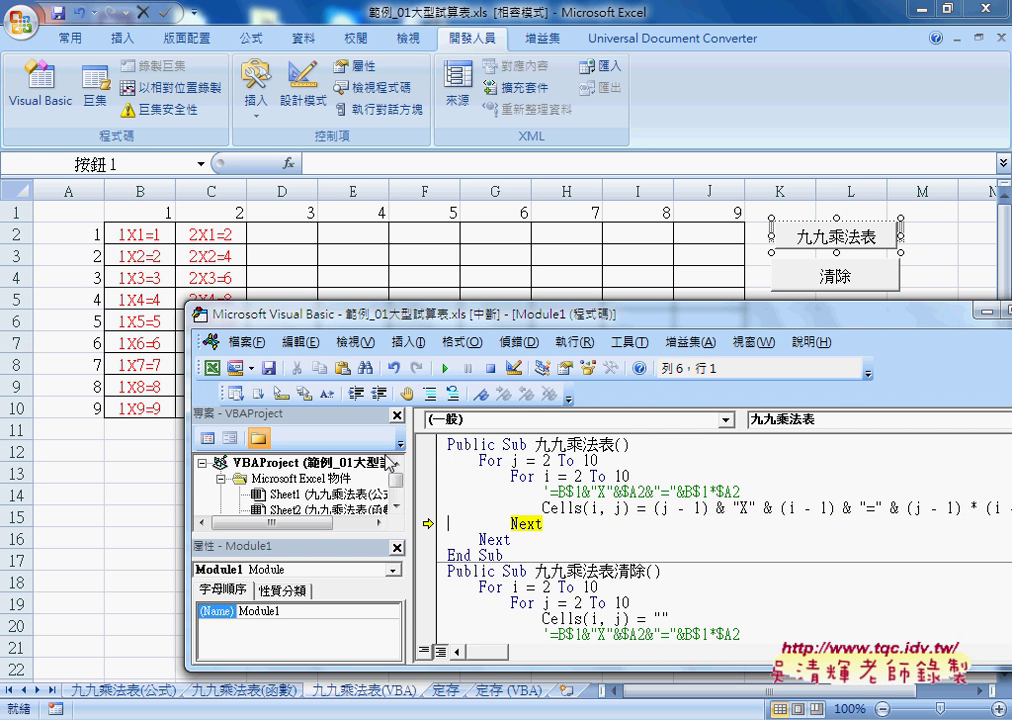
pyautogui.click(443, 369)
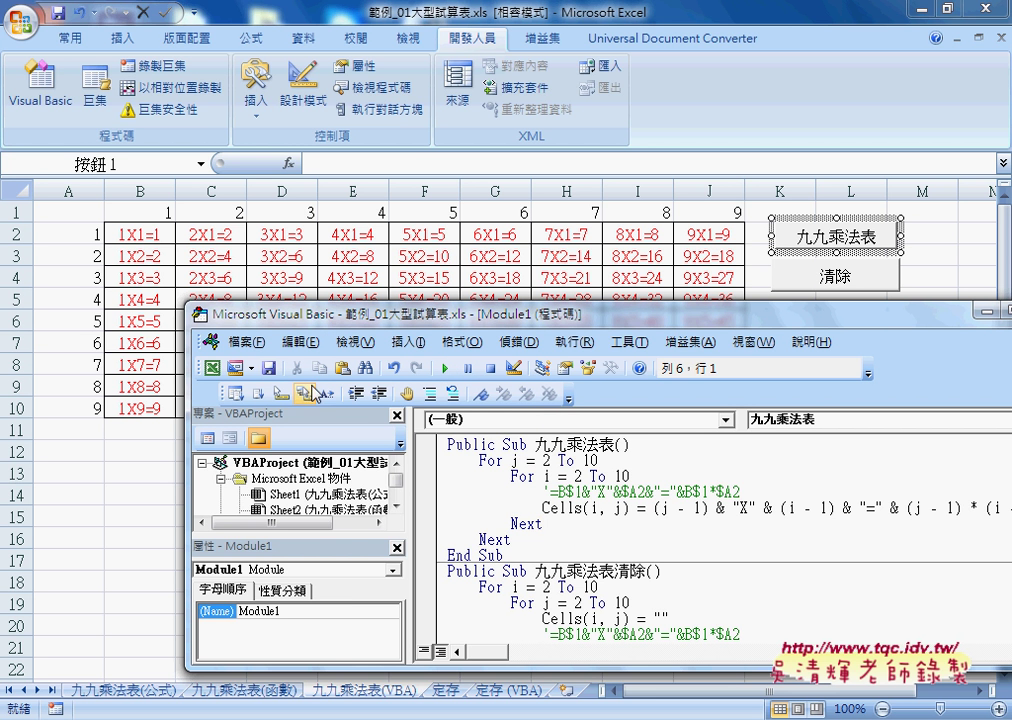
# - Run the 九九乘法表清除 macro to empty the grid again
pyautogui.click(514, 477)
pyautogui.scroll(-3, 545, 477)
pyautogui.click(545, 492)
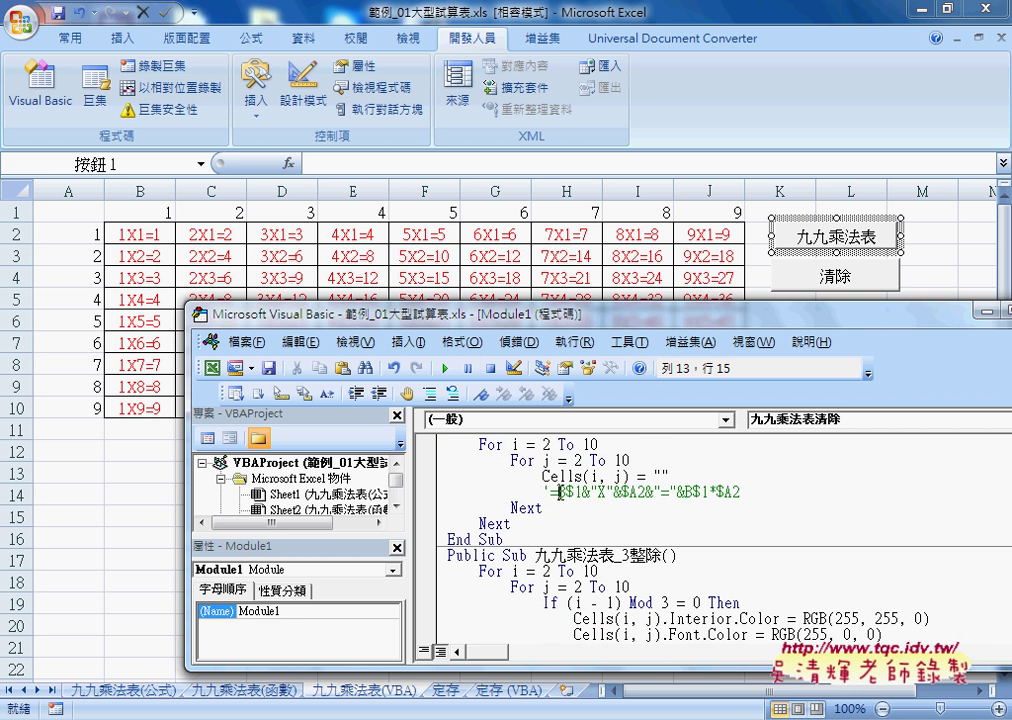
pyautogui.click(447, 370)
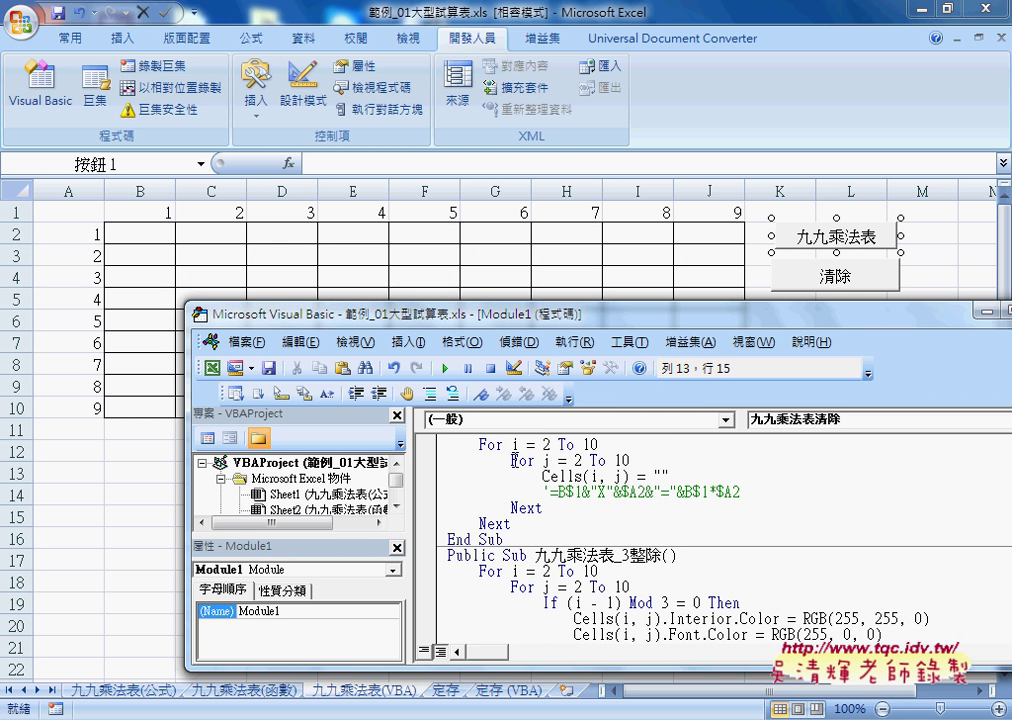
pyautogui.scroll(1, 545, 476)
pyautogui.scroll(-1, 545, 476)
pyautogui.scroll(-2, 545, 476)
pyautogui.scroll(-1, 546, 476)
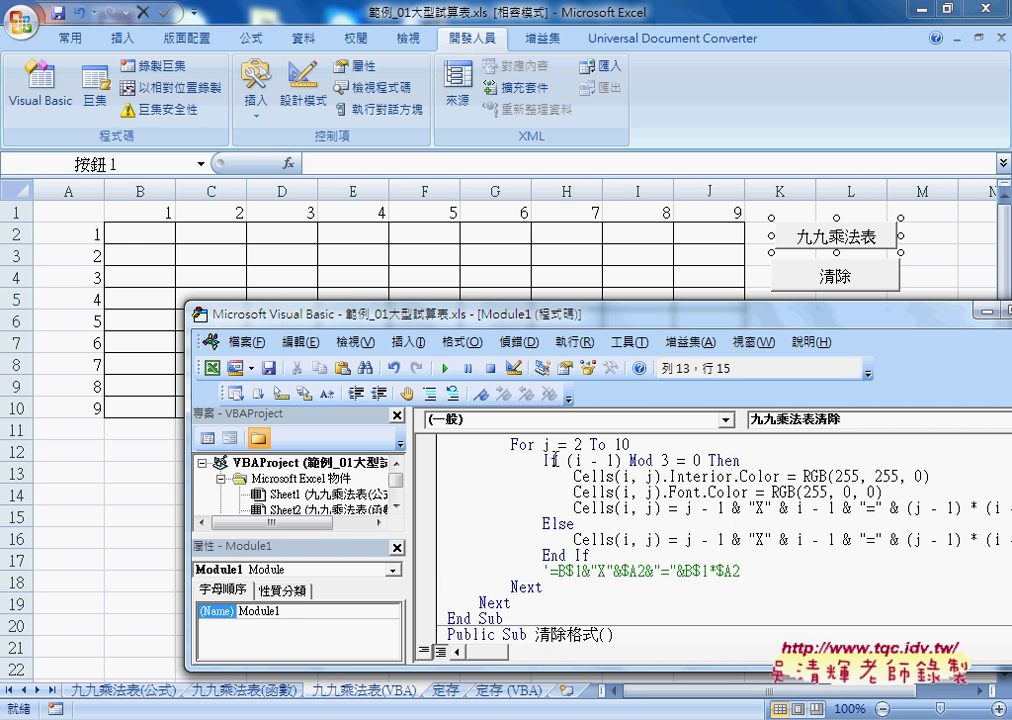
# - Bring the worksheet in front of the editor and select the empty grid B2:J10
pyautogui.click(607, 508)
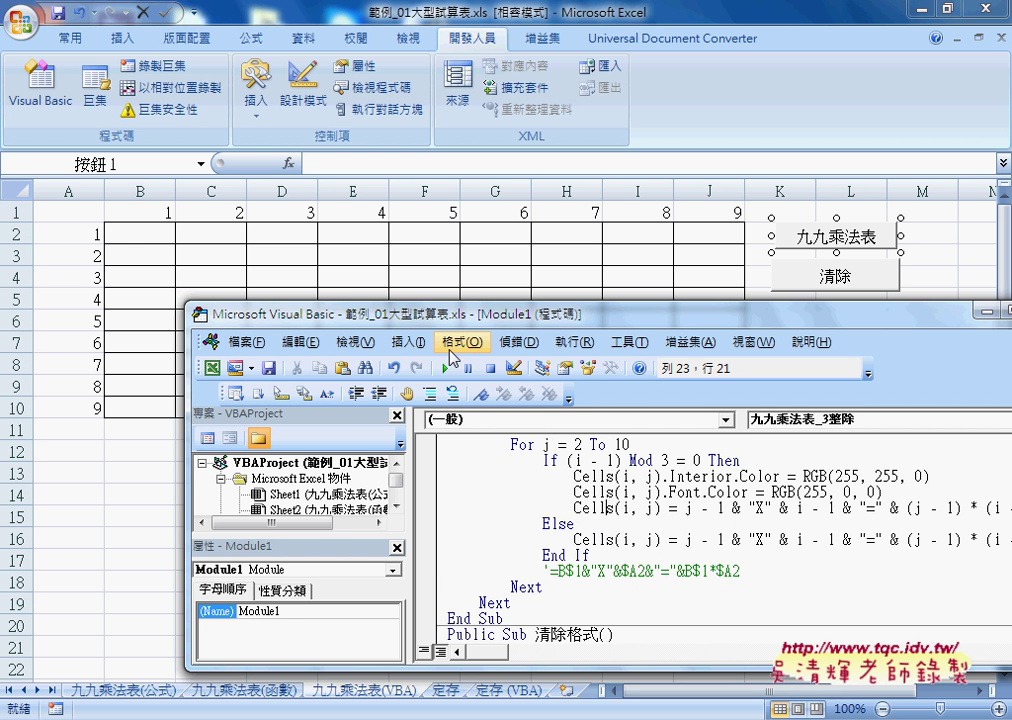
pyautogui.moveTo(456, 322); pyautogui.dragTo(452, 424)
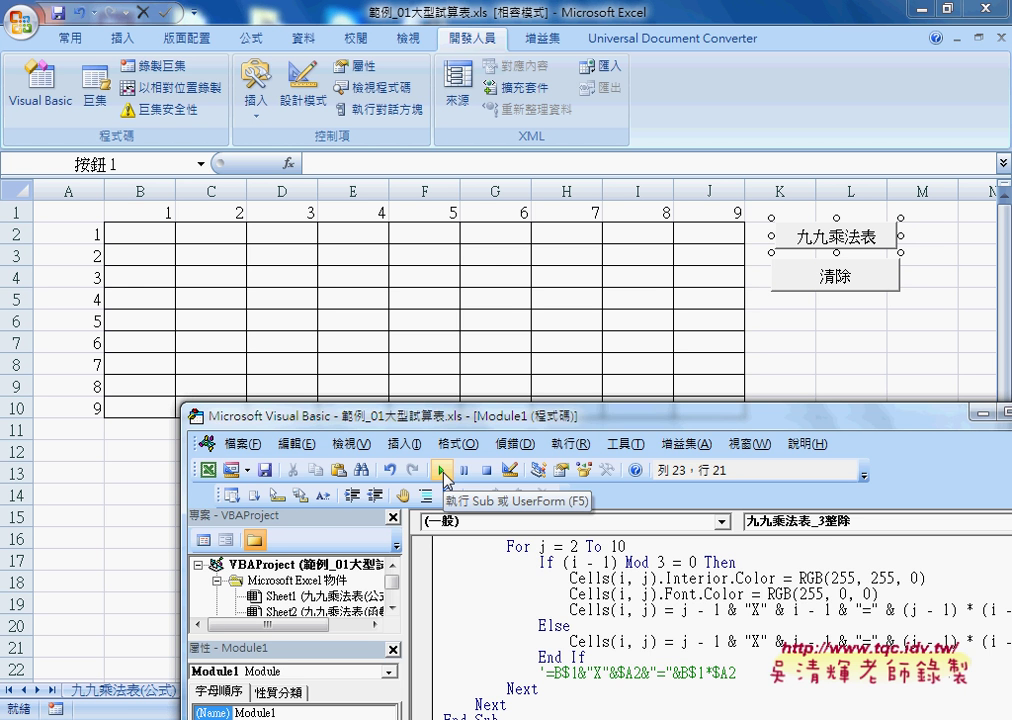
pyautogui.moveTo(459, 417); pyautogui.dragTo(332, 399)
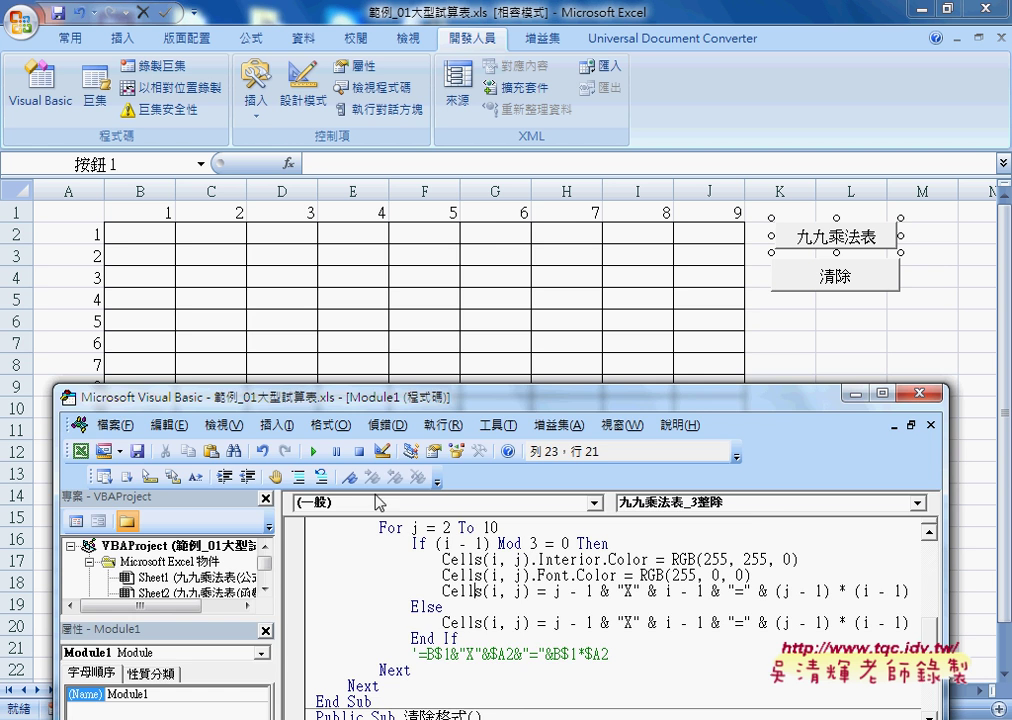
pyautogui.click(133, 235)
pyautogui.moveTo(133, 235)
pyautogui.mouseDown()
pyautogui.moveTo(307, 385)
pyautogui.moveTo(628, 418)
pyautogui.moveTo(718, 422)
pyautogui.moveTo(716, 406)
pyautogui.mouseUp()
pyautogui.click(70, 39)
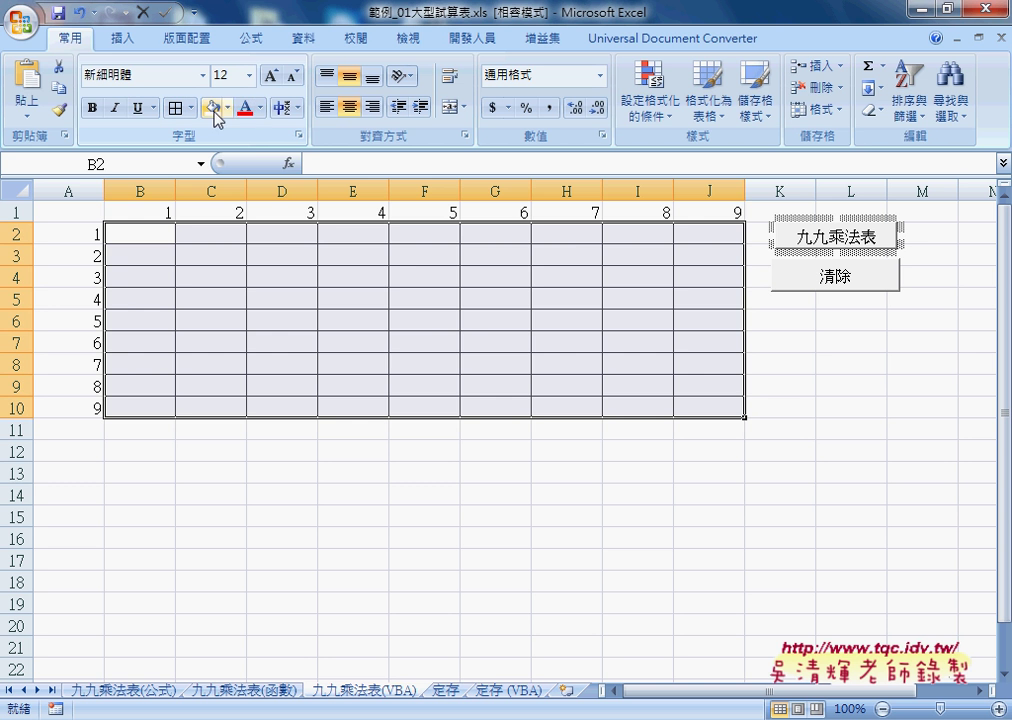
# - Set the grid's font colour to Automatic, then test the 九九乘法表 and 清除 buttons
pyautogui.click(260, 107)
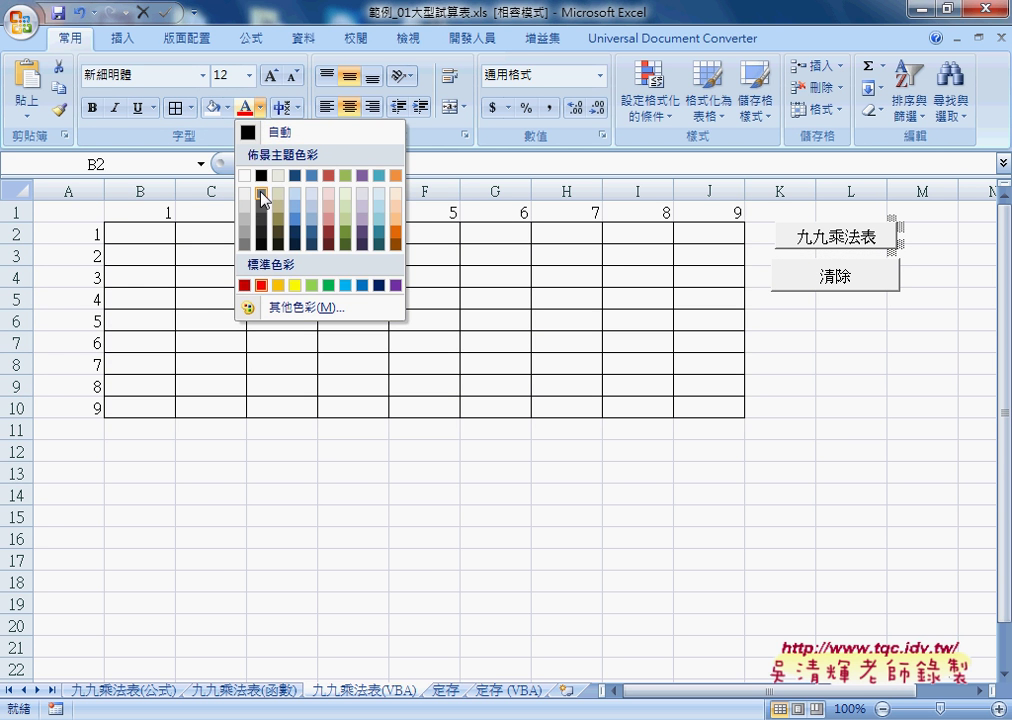
pyautogui.click(261, 175)
pyautogui.click(833, 358)
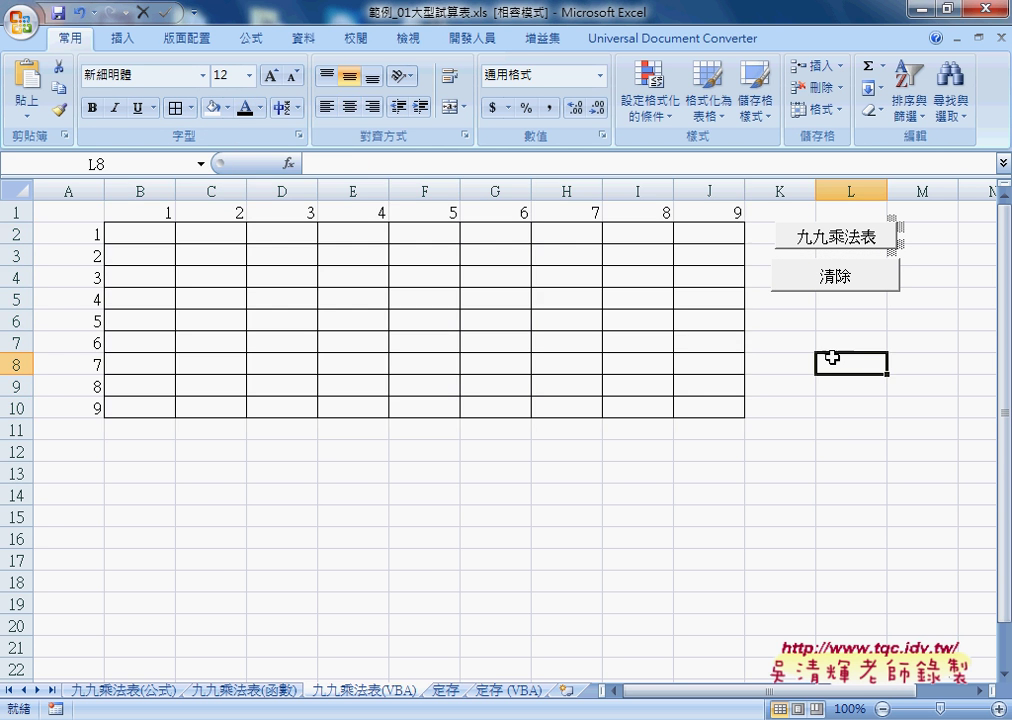
pyautogui.click(810, 240)
pyautogui.click(824, 278)
# - Point out the rows for 3, 6 and 9 across the grid
pyautogui.click(92, 278)
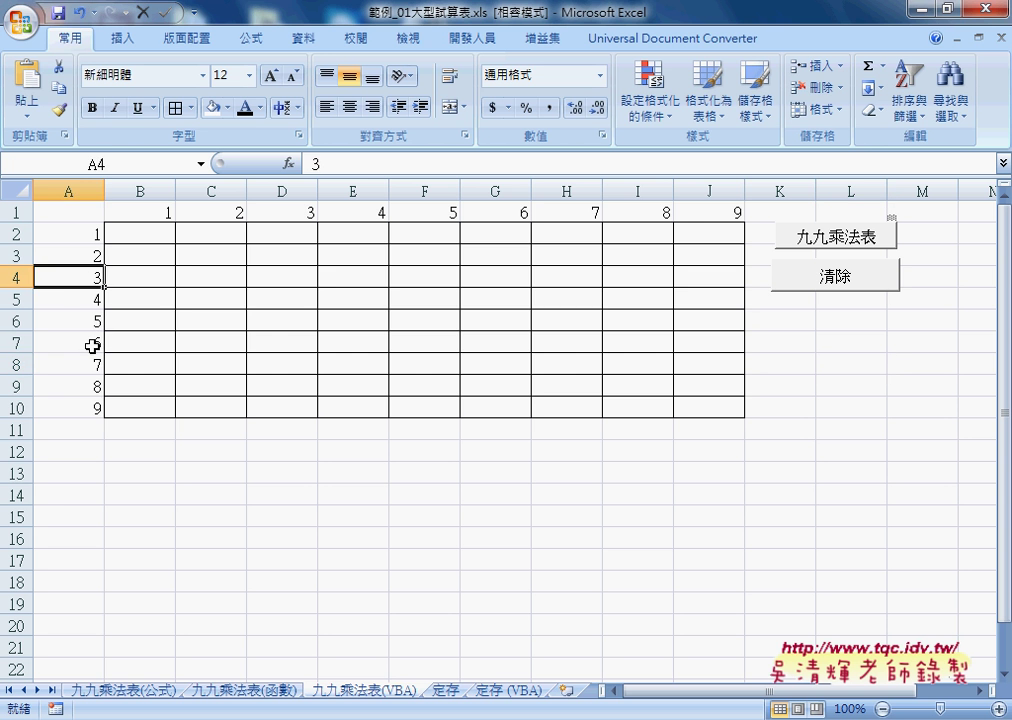
pyautogui.click(92, 346)
pyautogui.click(92, 408)
pyautogui.moveTo(124, 277)
pyautogui.mouseDown()
pyautogui.moveTo(613, 288)
pyautogui.moveTo(696, 280)
pyautogui.mouseUp()
pyautogui.moveTo(147, 339); pyautogui.dragTo(650, 345)
pyautogui.moveTo(131, 408)
pyautogui.mouseDown()
pyautogui.moveTo(654, 416)
pyautogui.moveTo(691, 407)
pyautogui.mouseUp()
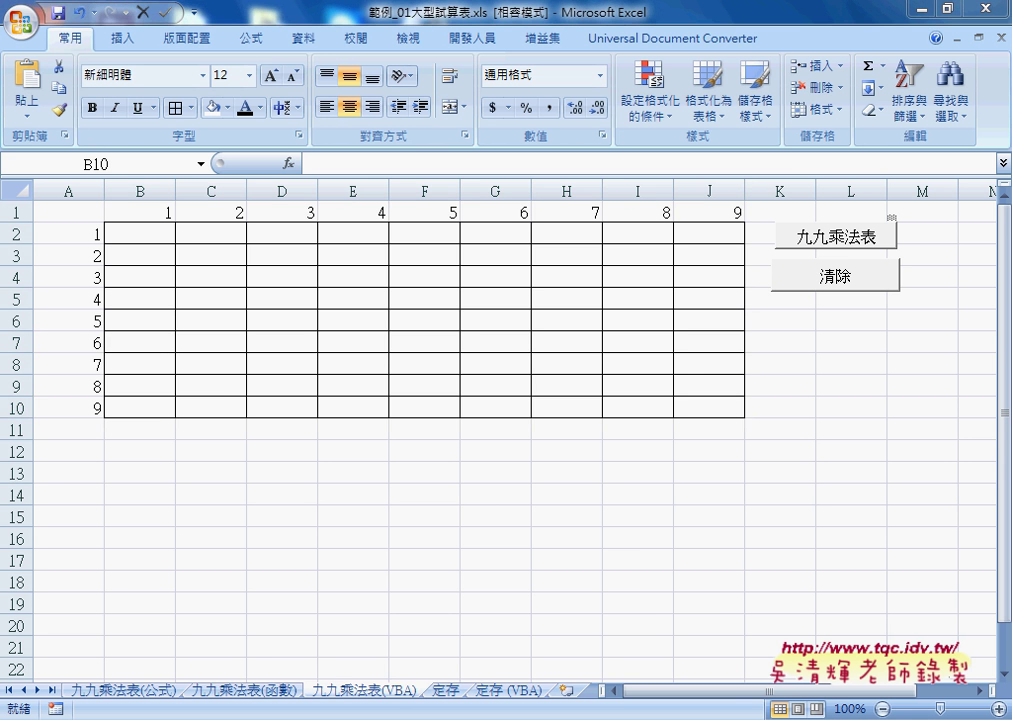
# - Run the 九九乘法表_3整除 macro from the VBA editor and view the highlighted table
pyautogui.click(445, 627)
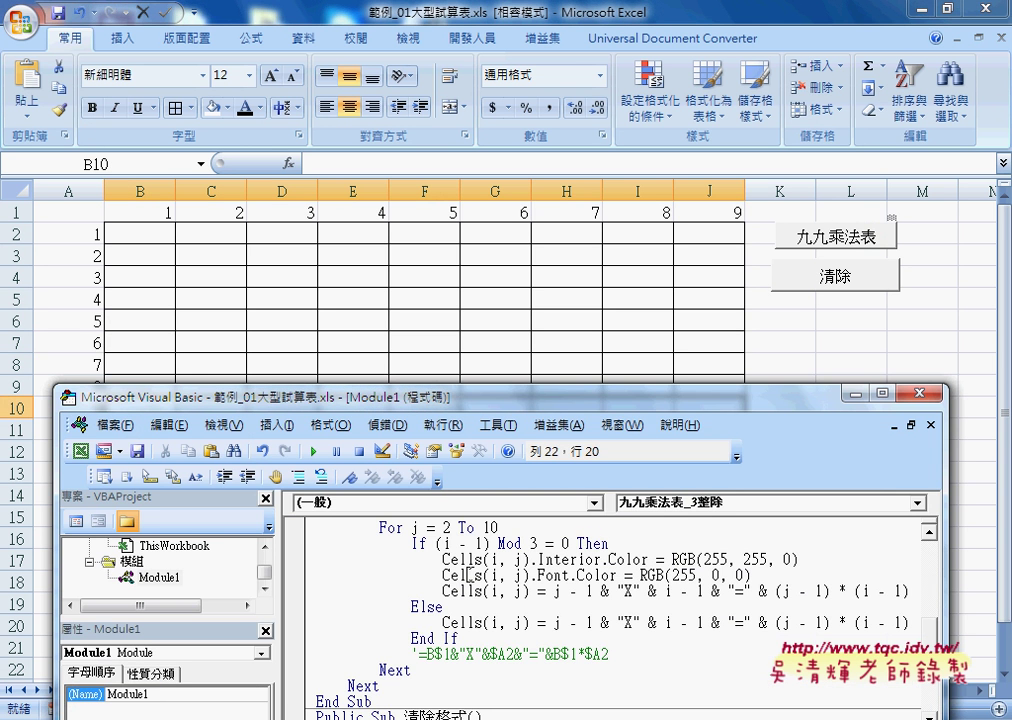
pyautogui.scroll(1, 470, 575)
pyautogui.moveTo(492, 543); pyautogui.dragTo(514, 543)
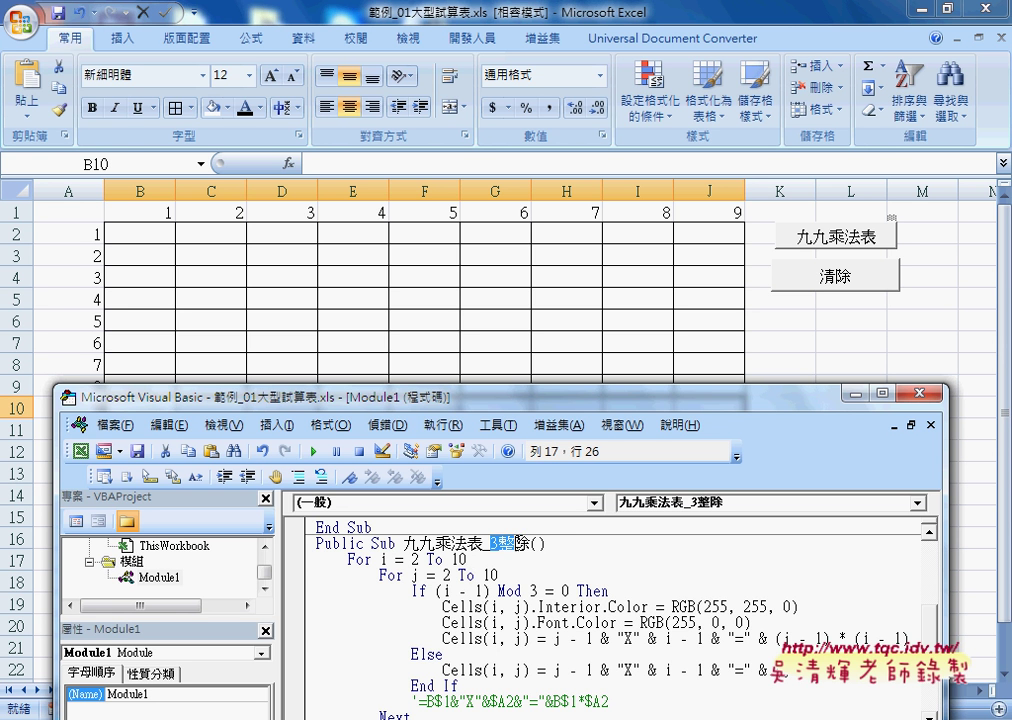
pyautogui.click(470, 577)
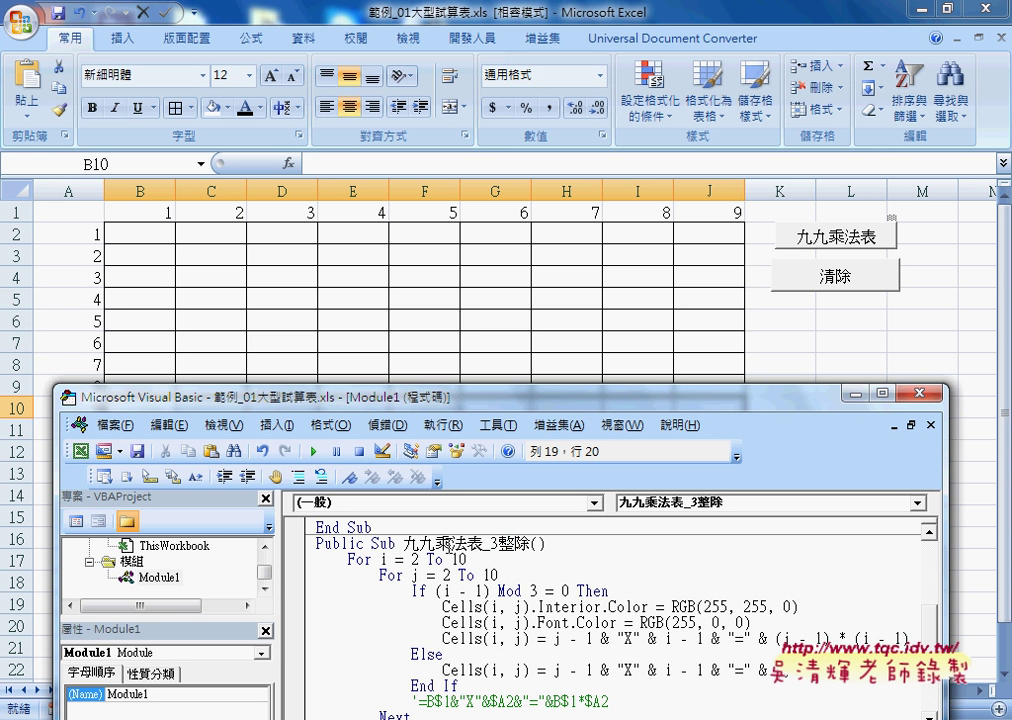
pyautogui.click(313, 451)
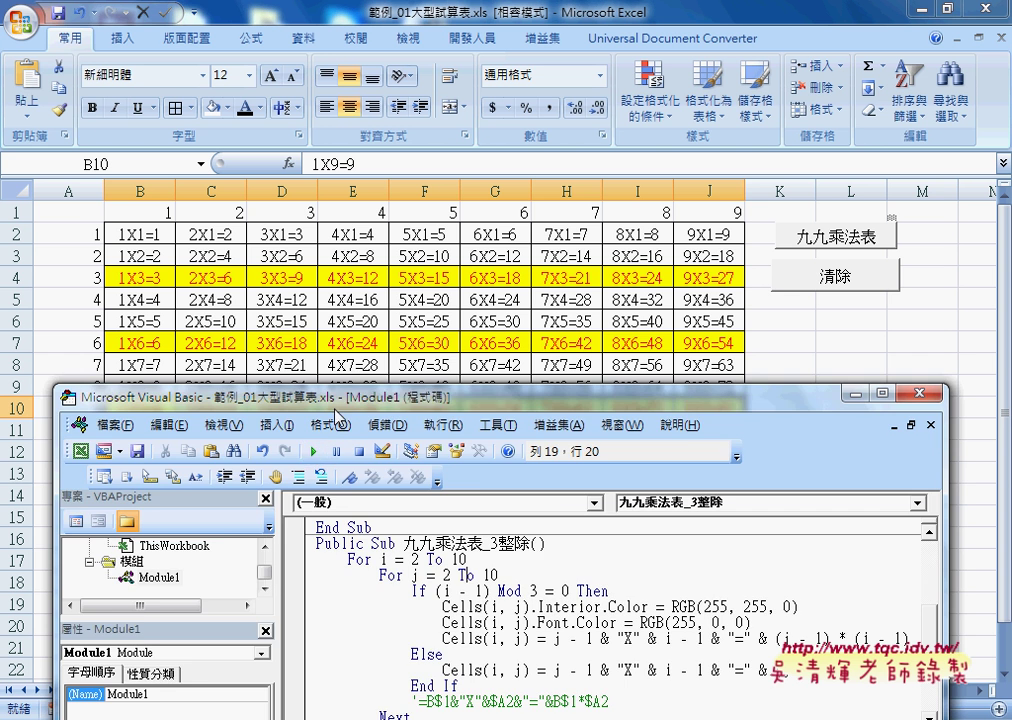
pyautogui.moveTo(338, 396); pyautogui.dragTo(346, 466)
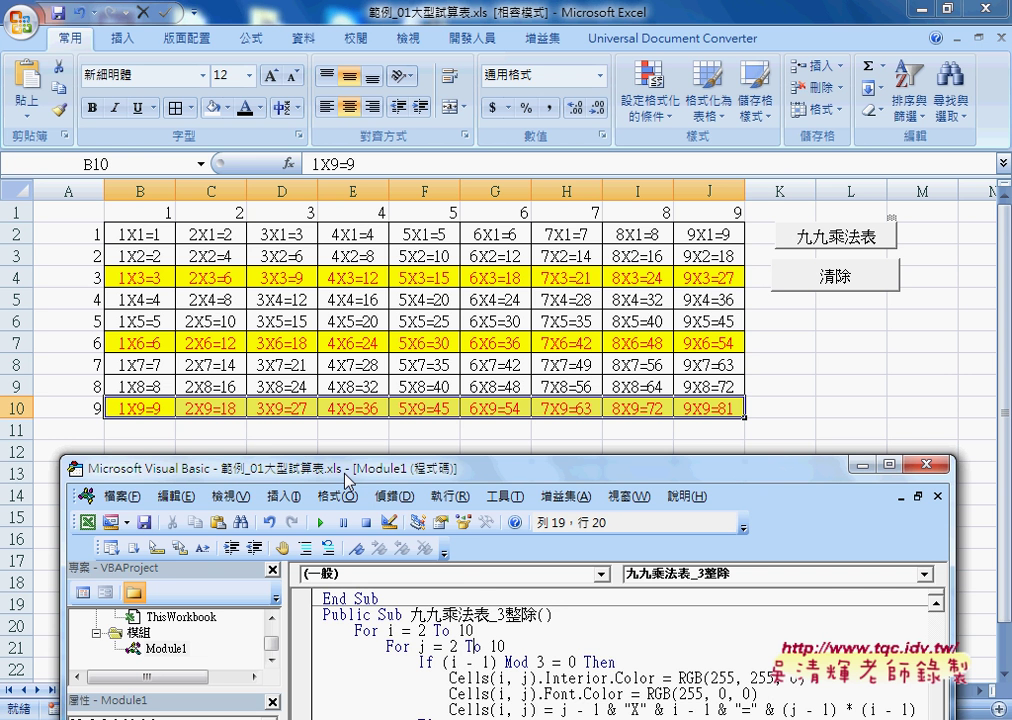
pyautogui.scroll(-2, 425, 642)
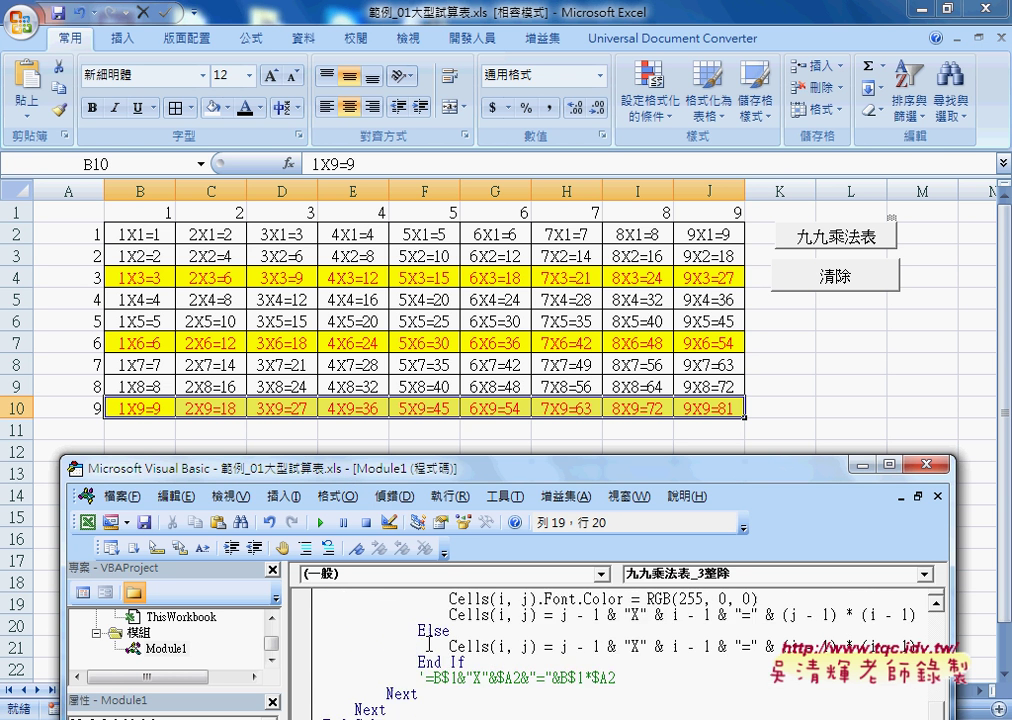
pyautogui.scroll(-1, 425, 642)
pyautogui.scroll(-1, 425, 642)
# - Run the 清除格式 macro to strip the yellow and red formatting
pyautogui.click(441, 677)
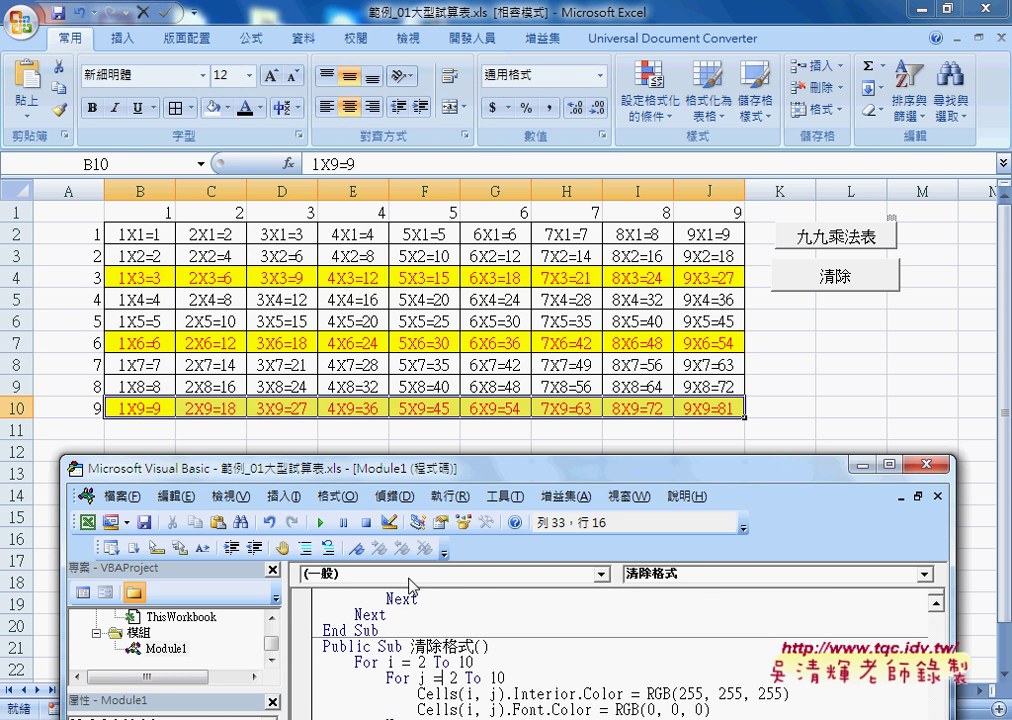
pyautogui.click(321, 523)
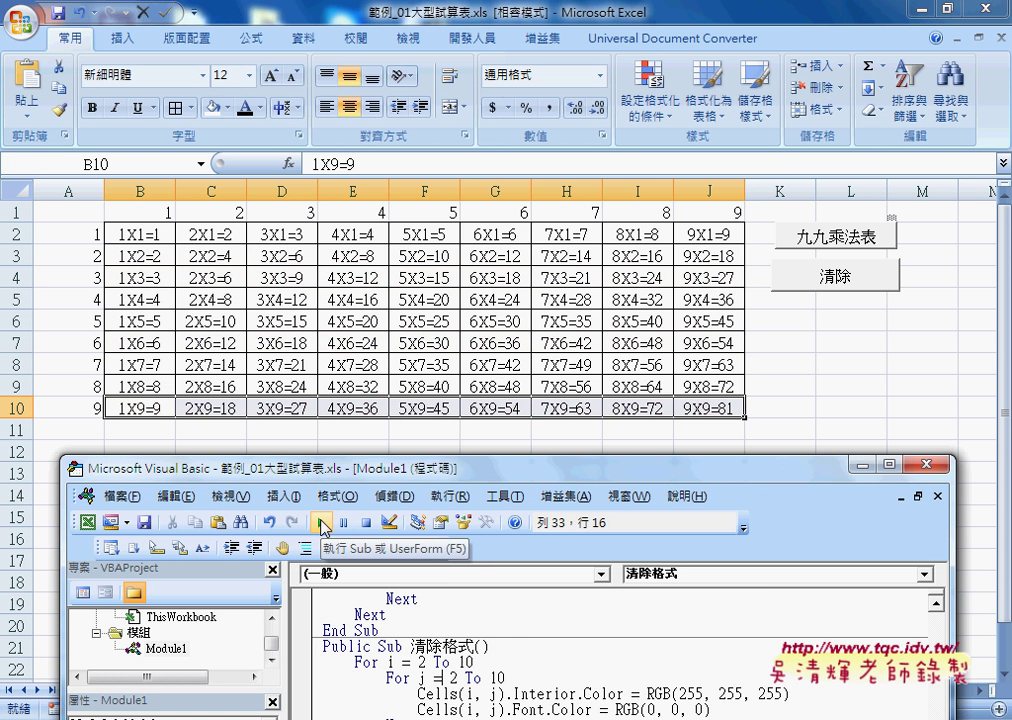
pyautogui.scroll(1, 416, 636)
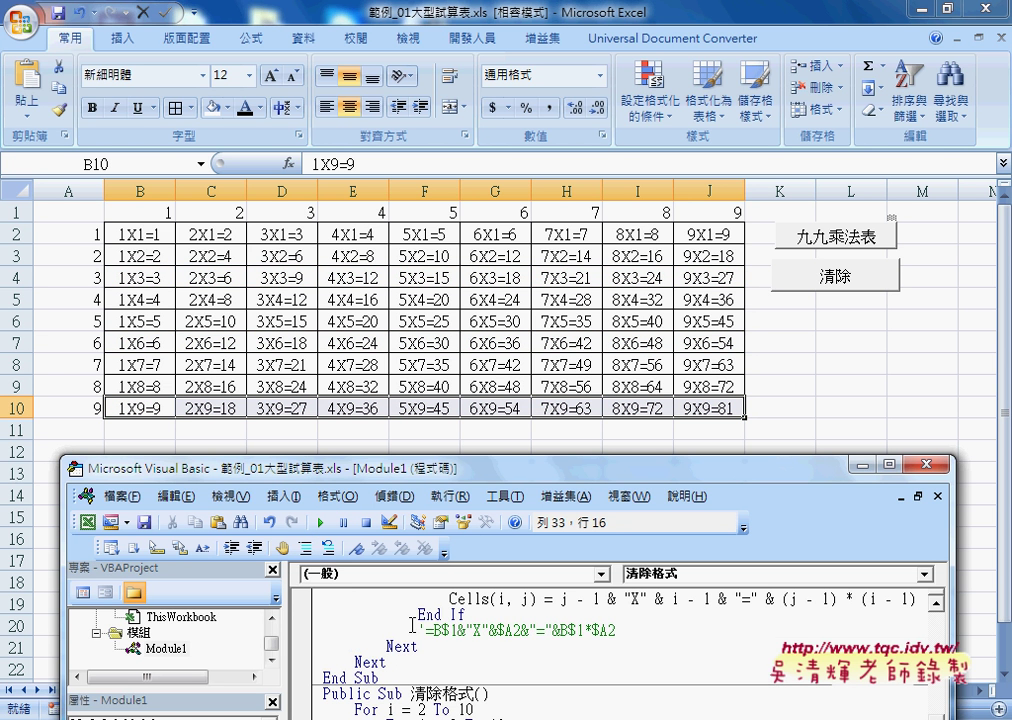
# - Rerun 九九乘法表_3整除 to re-highlight the rows, then clear them again with 清除格式
pyautogui.click(421, 619)
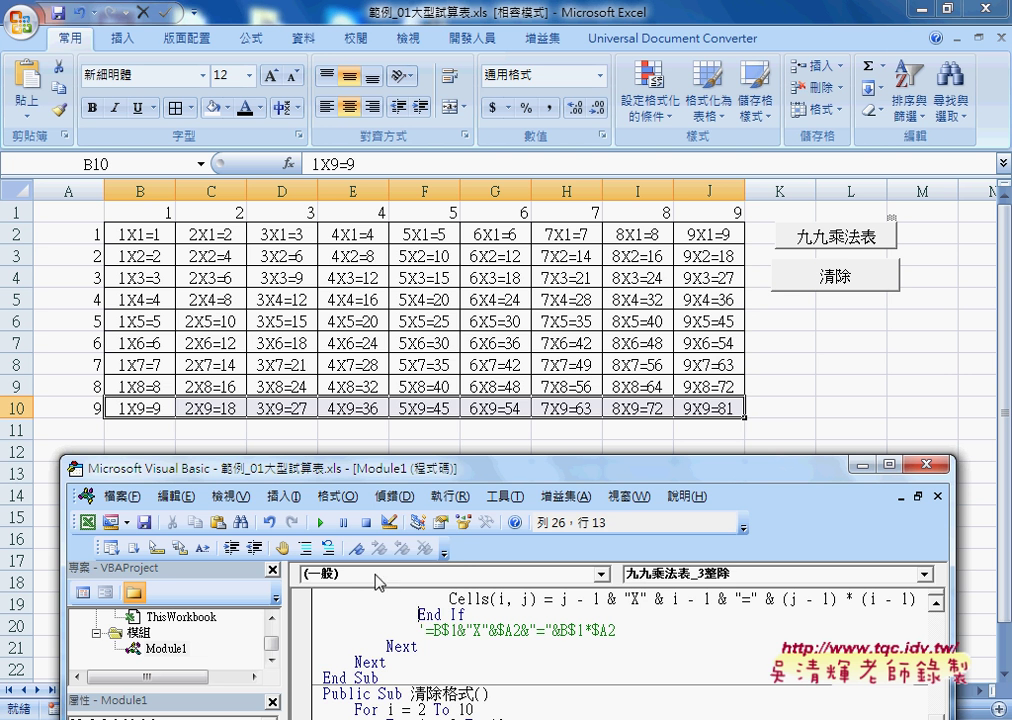
pyautogui.click(321, 523)
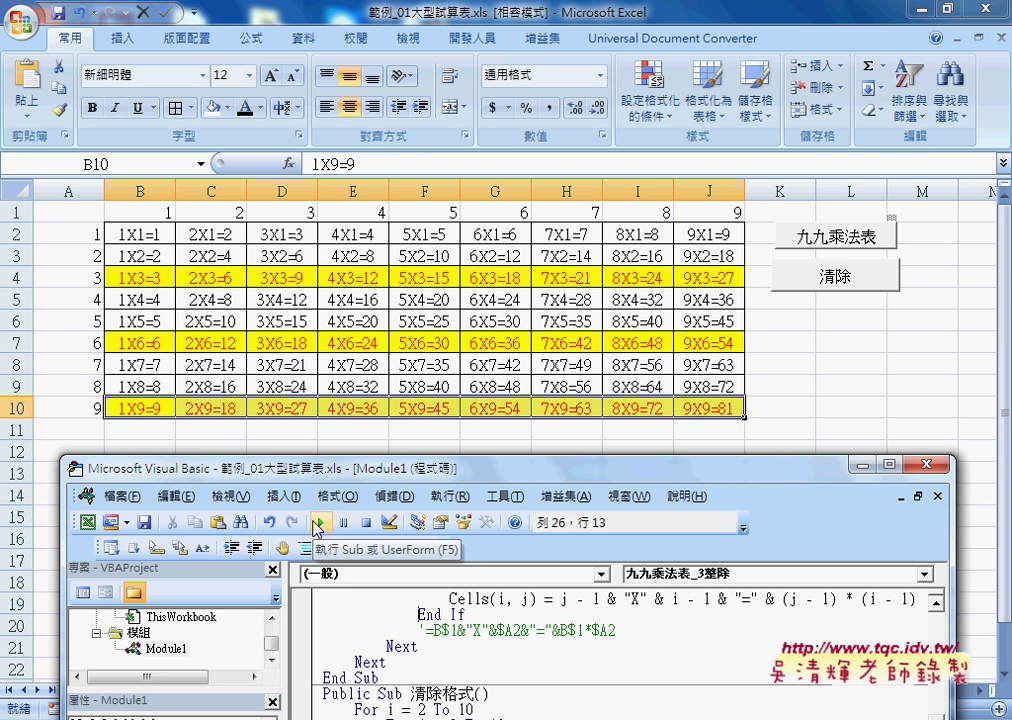
pyautogui.scroll(-1, 373, 640)
pyautogui.click(416, 683)
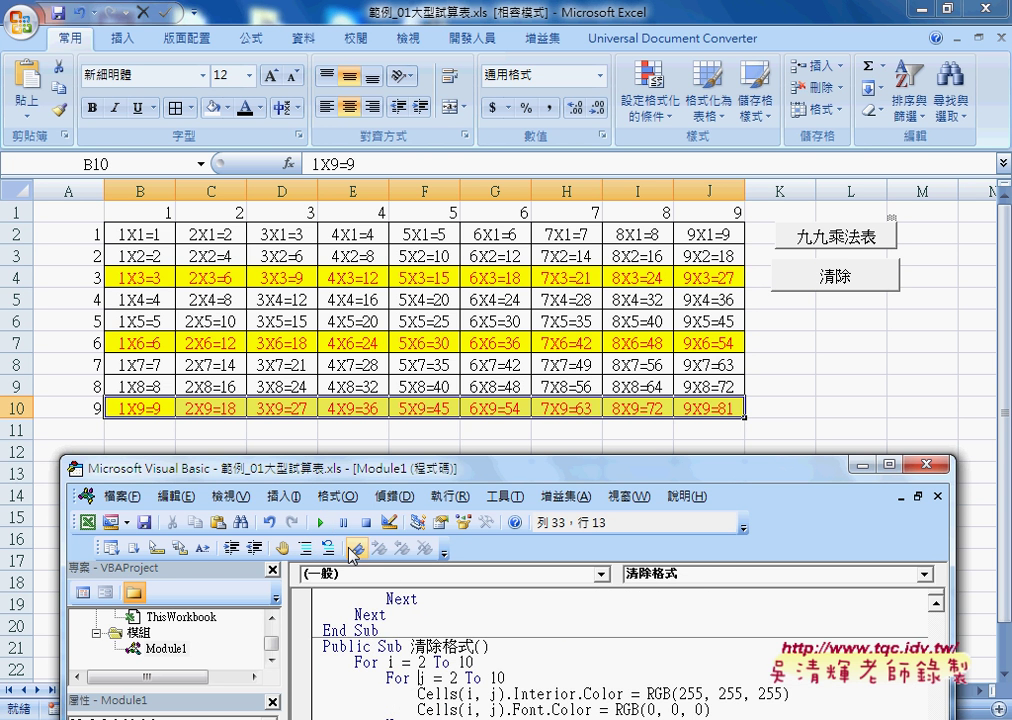
pyautogui.click(320, 523)
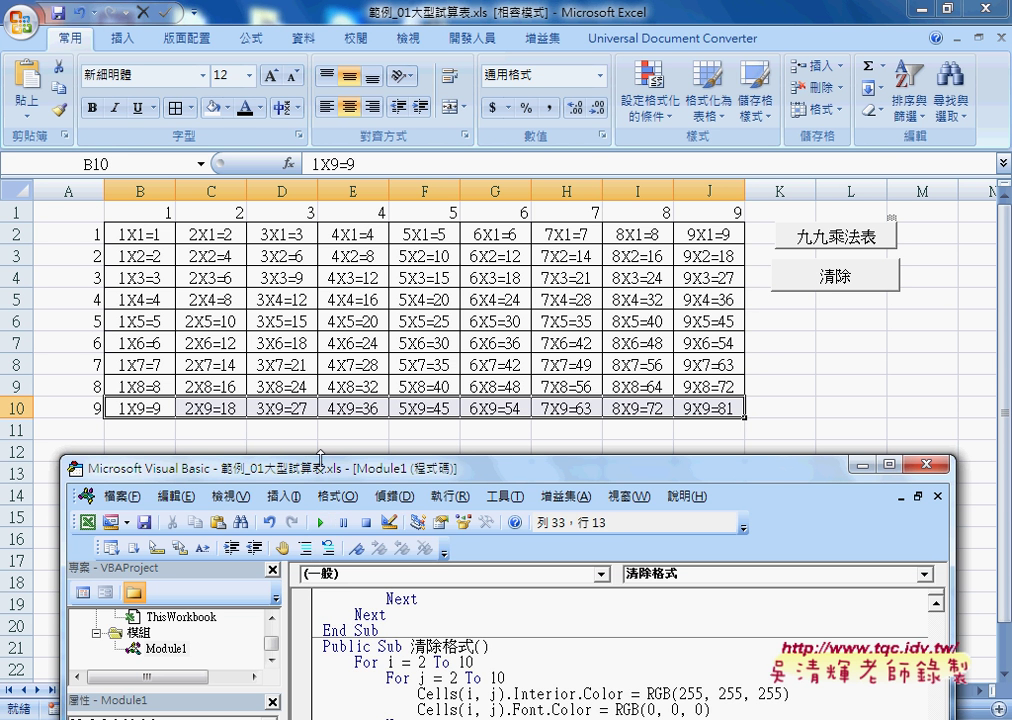
# - Format cell B4 (1X3=3) with a yellow fill and red font colour
pyautogui.click(134, 280)
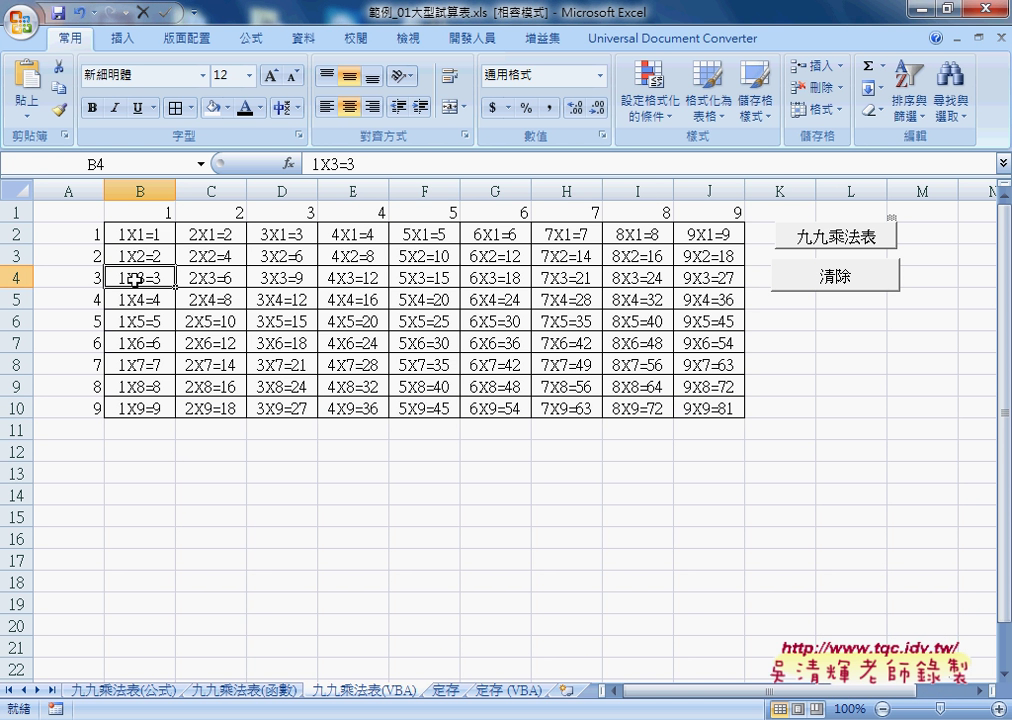
pyautogui.click(227, 107)
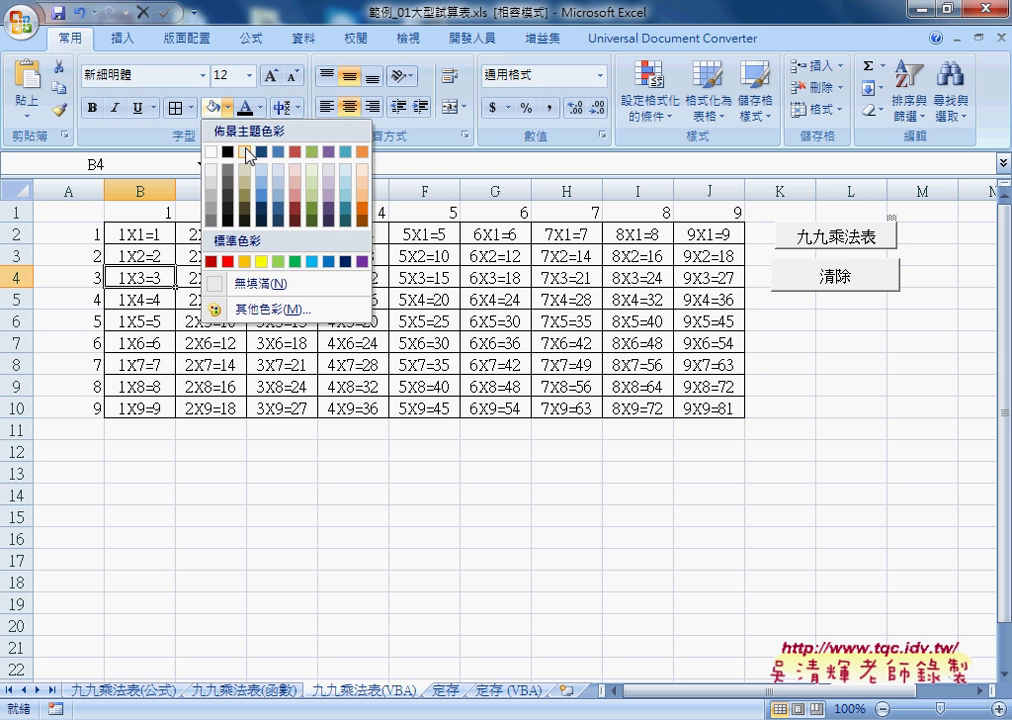
pyautogui.click(261, 261)
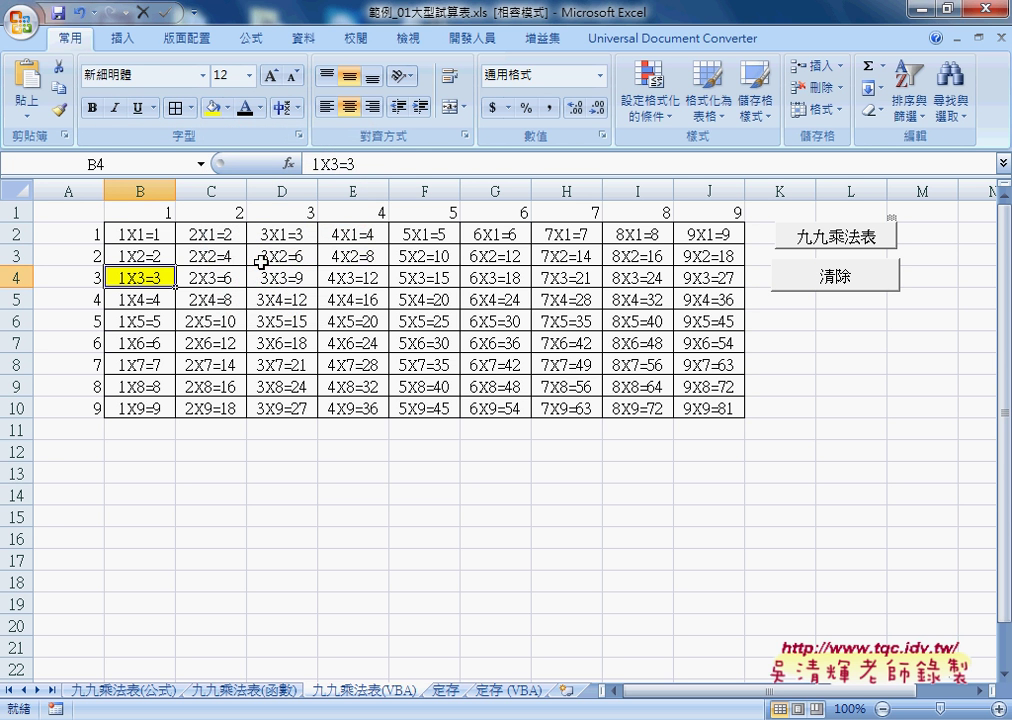
pyautogui.click(260, 107)
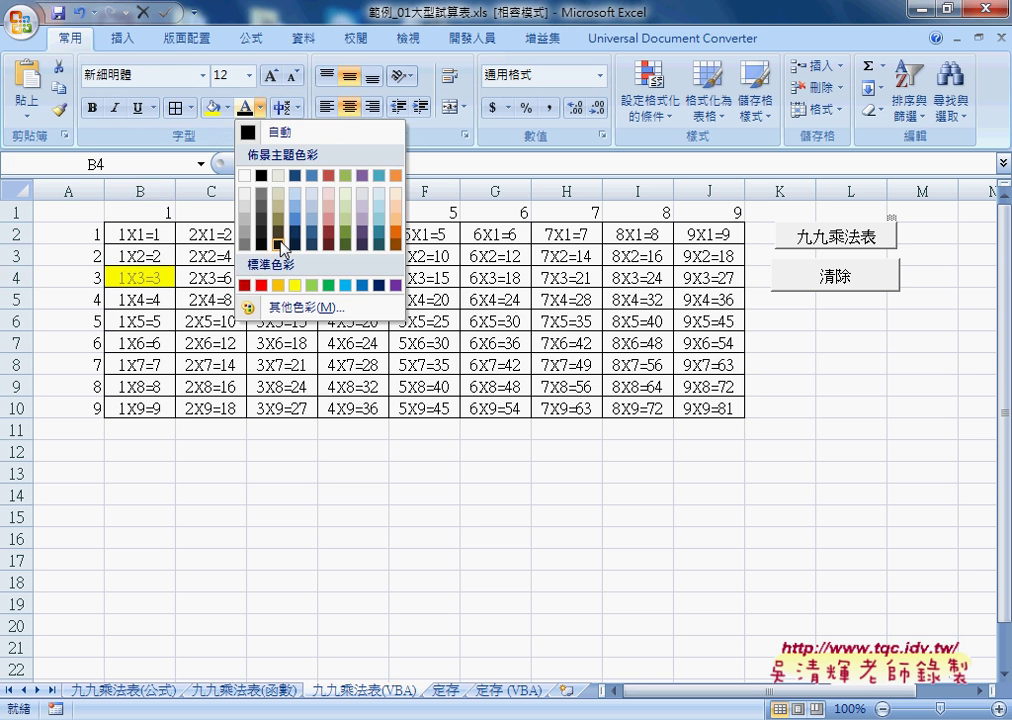
pyautogui.click(264, 285)
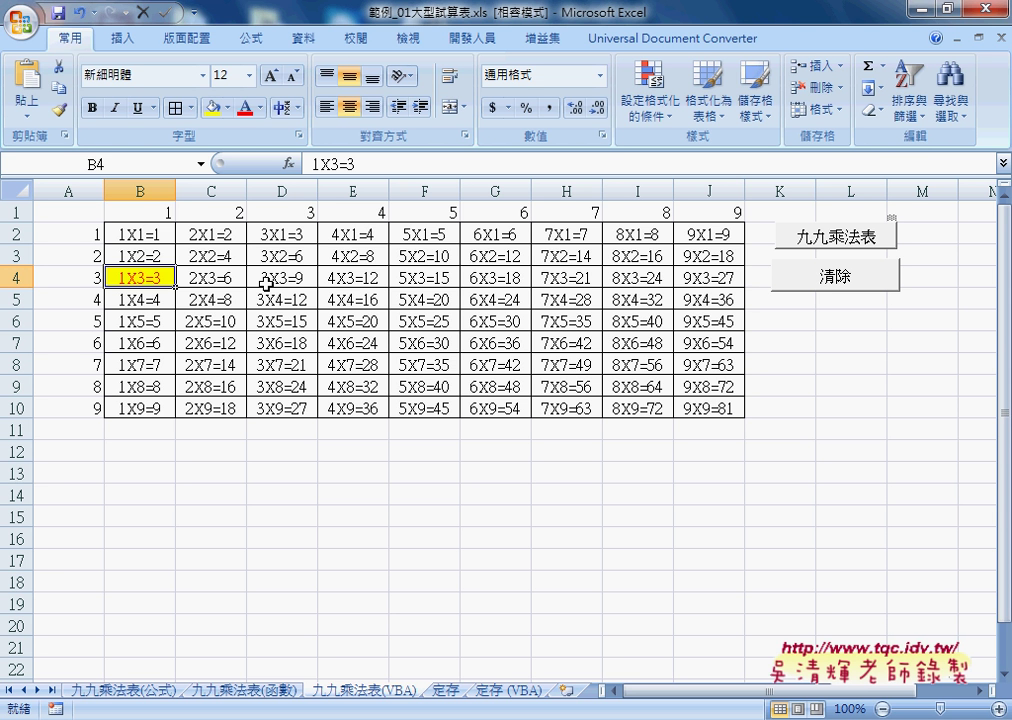
pyautogui.click(92, 278)
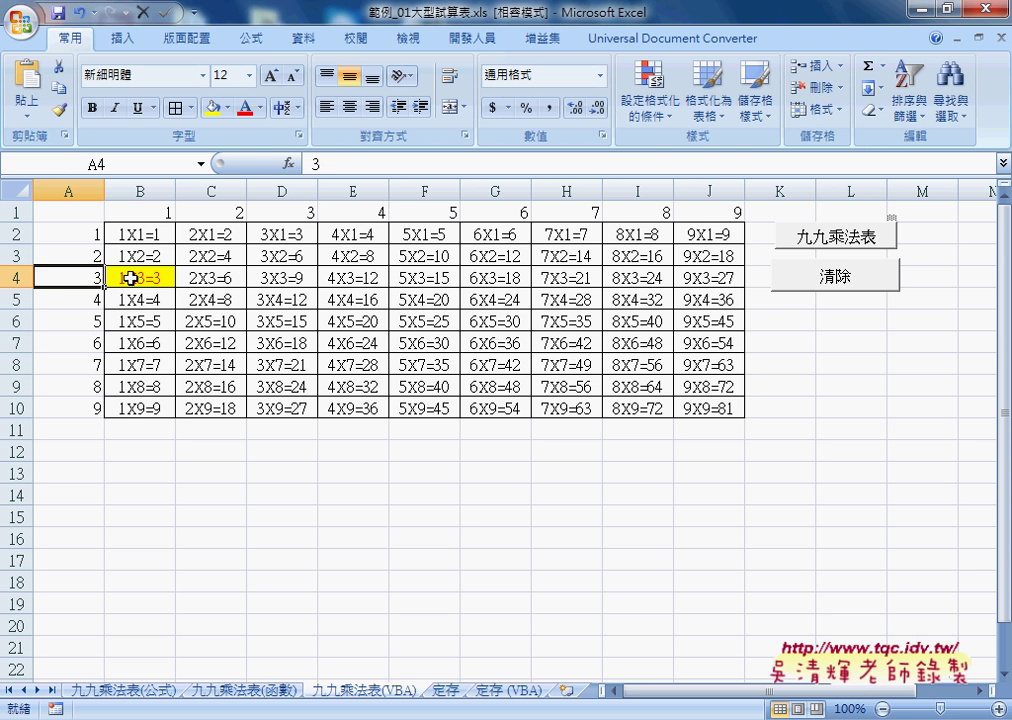
pyautogui.click(131, 278)
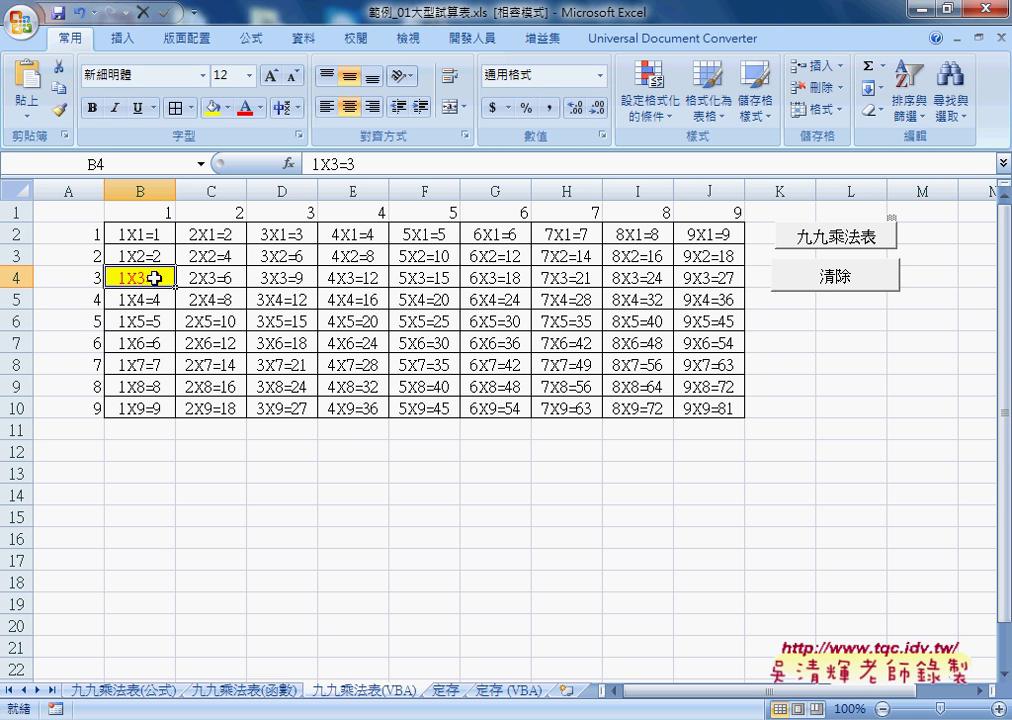
pyautogui.click(822, 283)
pyautogui.click(838, 242)
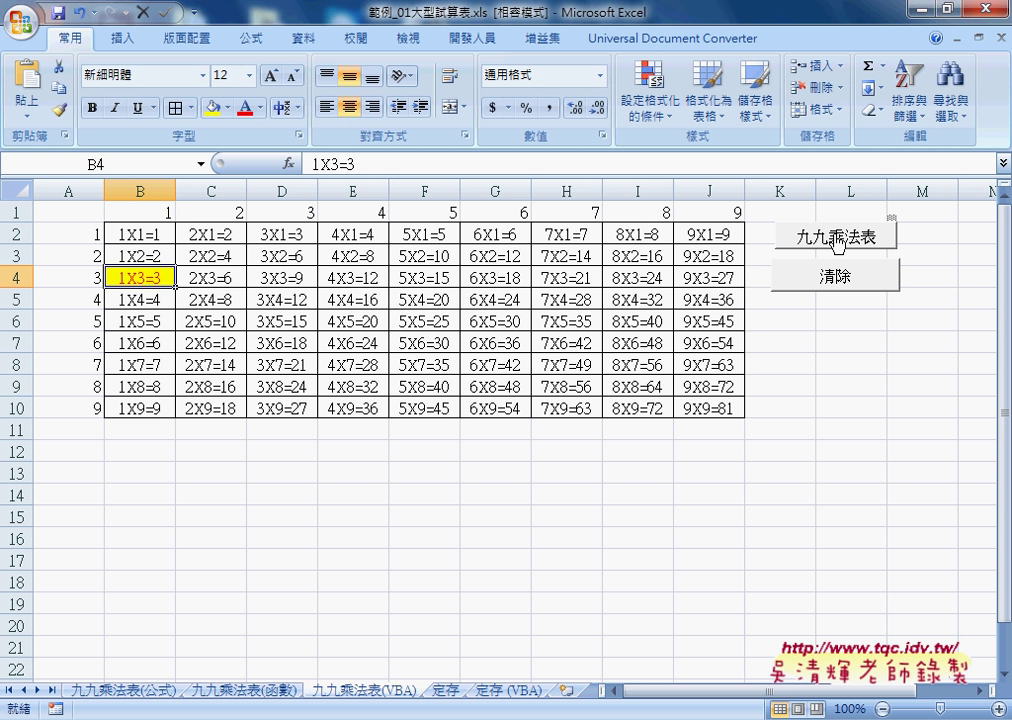